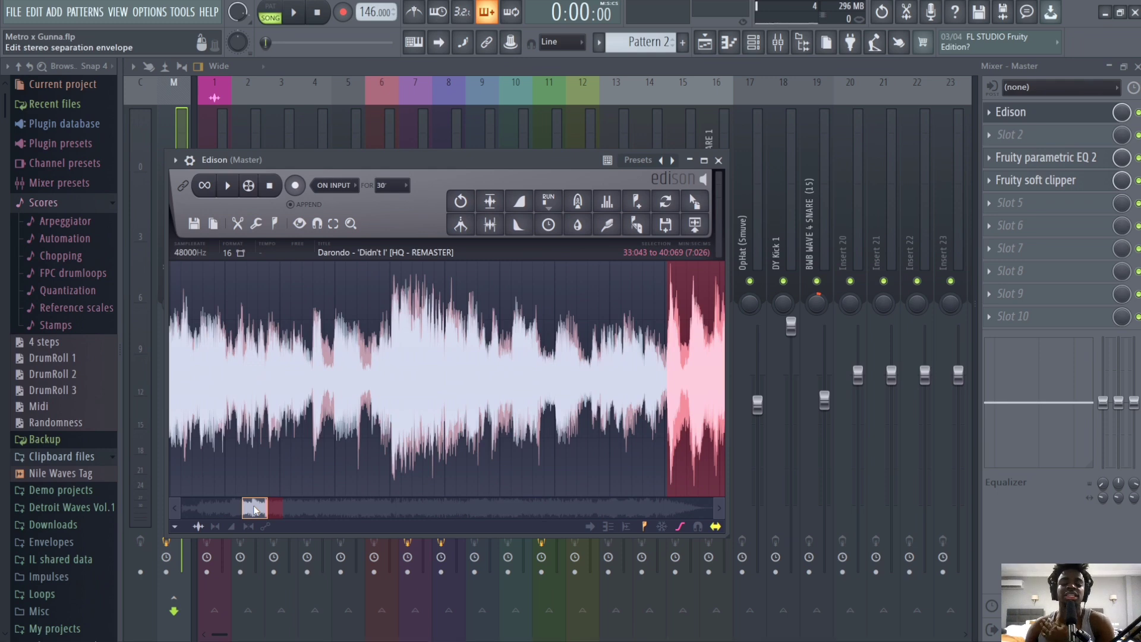
- Play the Darondo sample in Edison from its beginning, skipping ahead to locate where the section to loop starts
drag(254, 510, 233, 503)
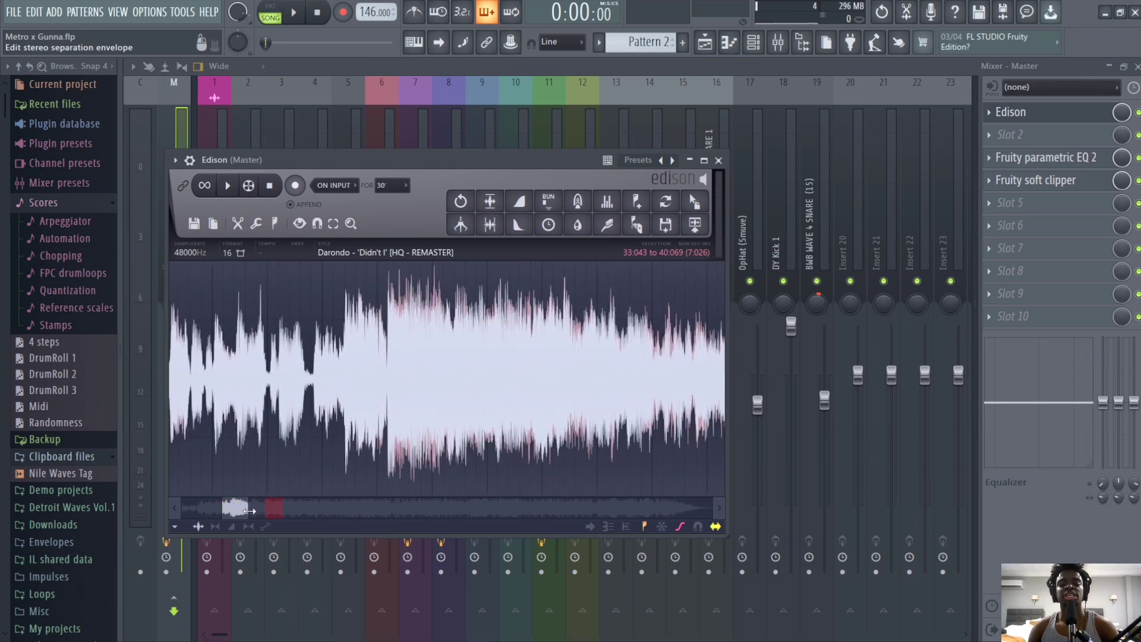
drag(244, 509, 249, 508)
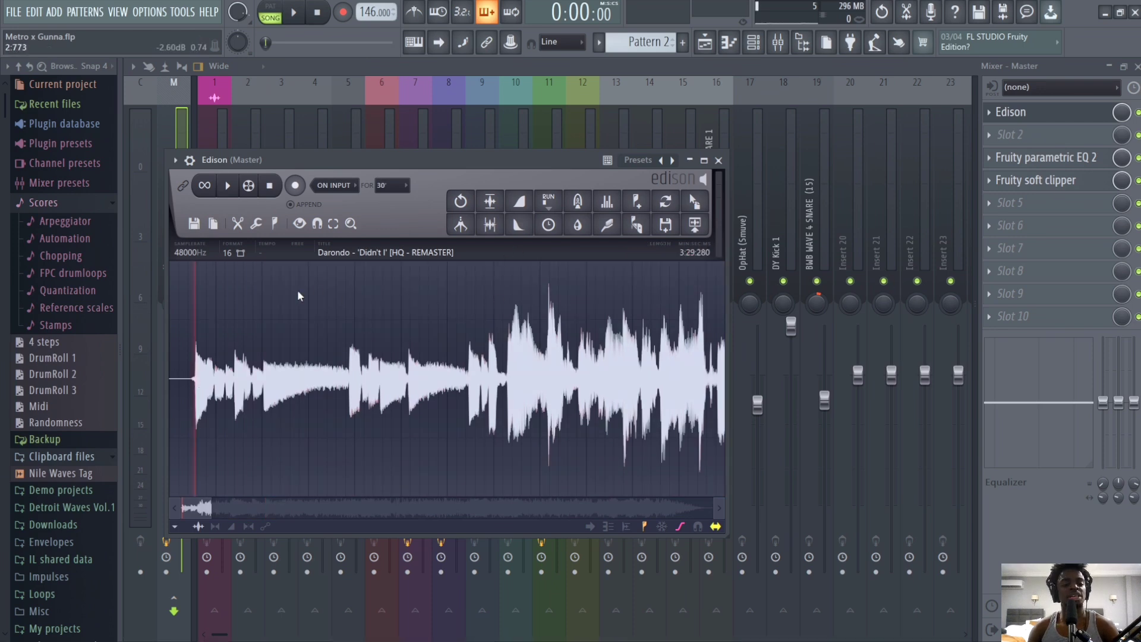
key(space)
scroll(325, 410, down, 1)
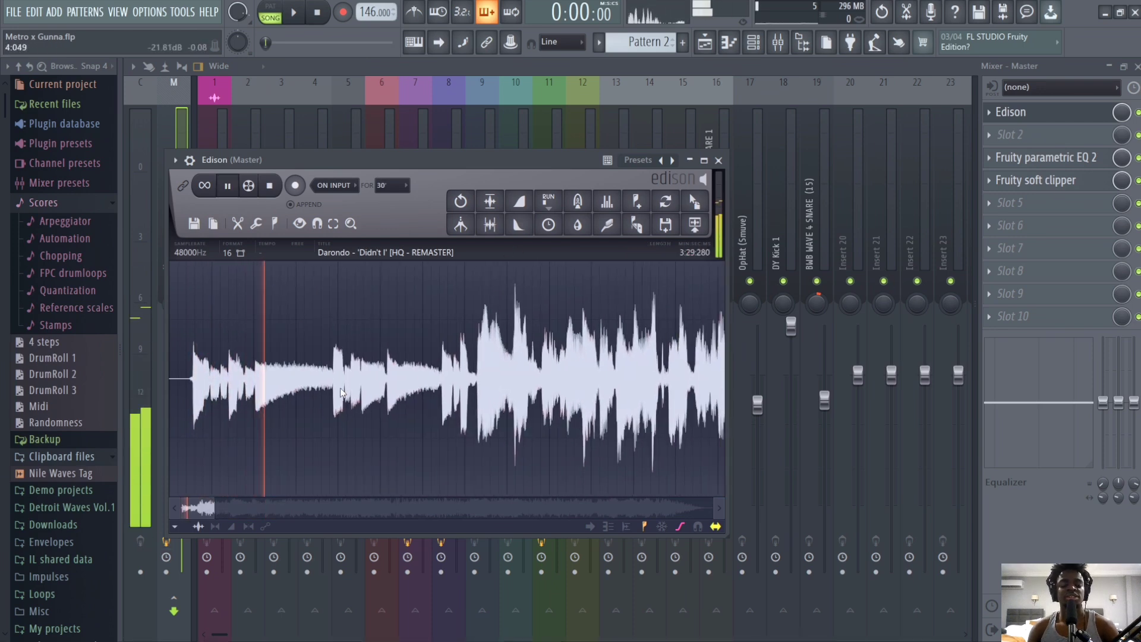
click(469, 378)
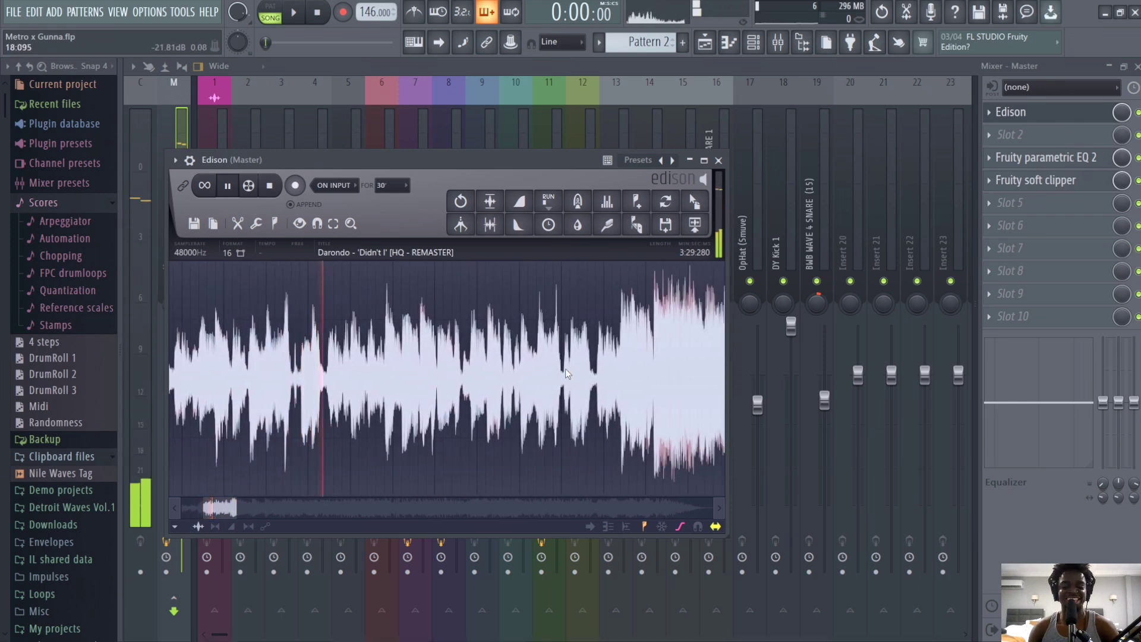
click(588, 374)
drag(220, 512, 257, 507)
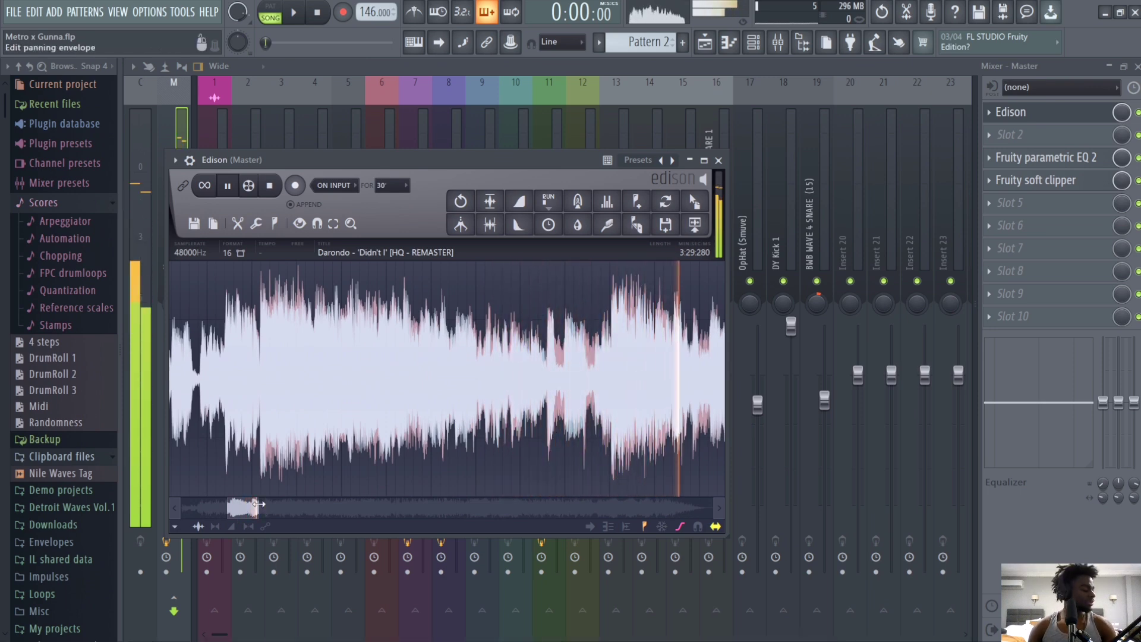
drag(259, 505, 234, 514)
key(space)
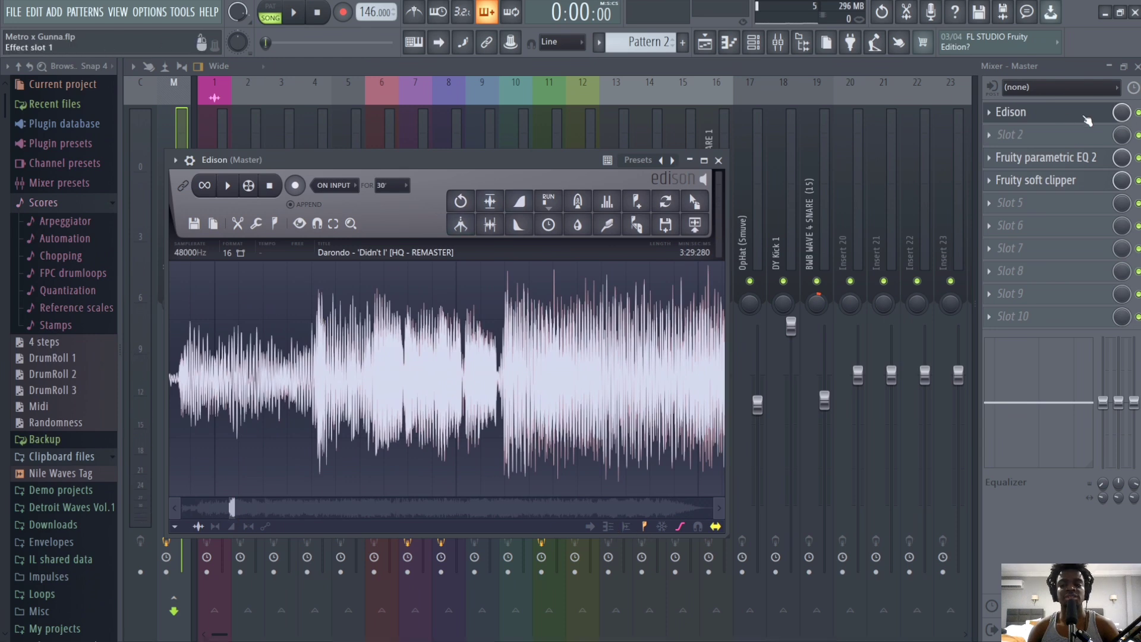
- Select the sample section from 20:191 to 33:269 in Edison and play it to check the loop
right_click(315, 345)
click(504, 352)
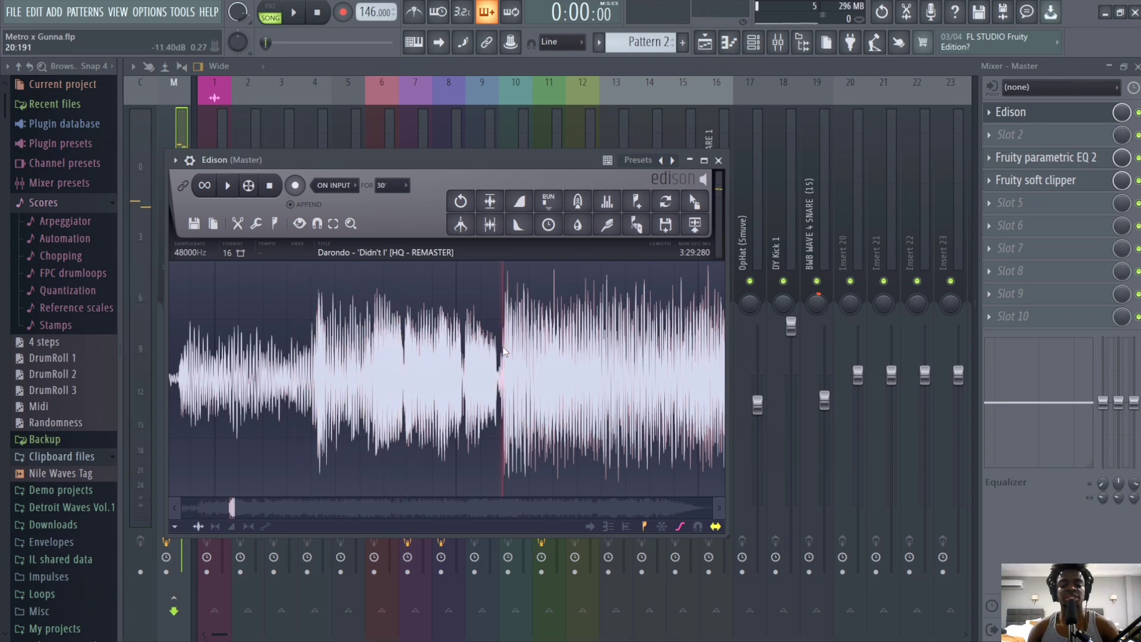
drag(504, 351, 766, 359)
drag(238, 505, 255, 506)
key(space)
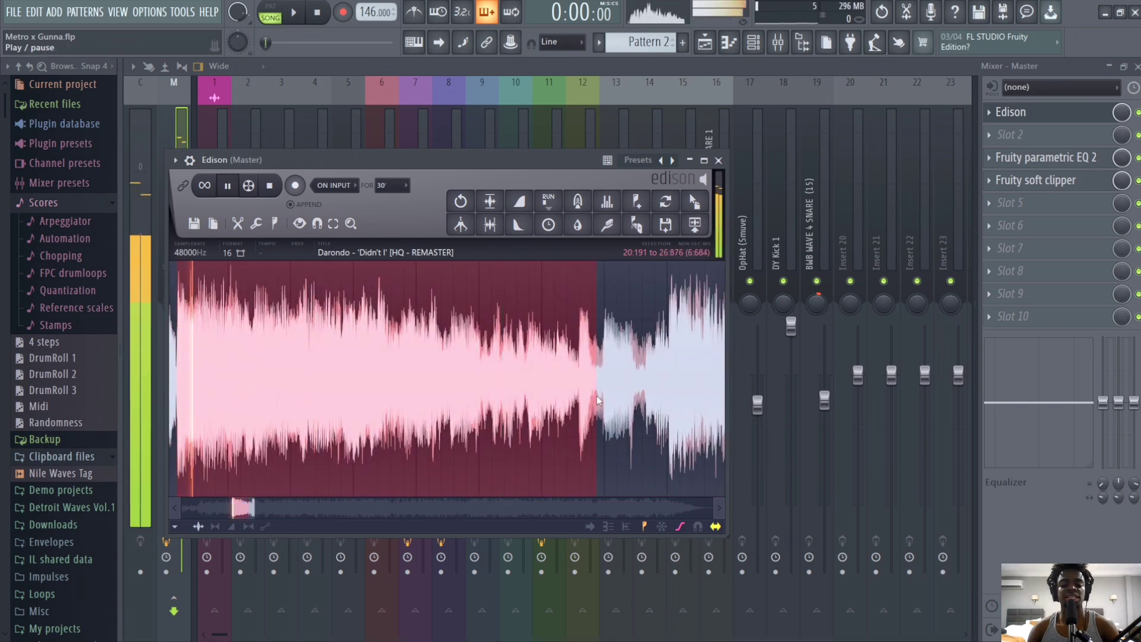
mouse_move(593, 375)
mouse_down()
mouse_move(778, 385)
mouse_move(223, 372)
mouse_move(757, 393)
mouse_move(475, 369)
mouse_move(729, 375)
mouse_move(582, 369)
mouse_up()
key(space)
- Place the selected sample section in the playlist on Track 4 at bar 1 and solo that track
drag(714, 186, 298, 279)
scroll(501, 316, down, 2)
scroll(501, 316, up, 2)
scroll(567, 209, down, 2)
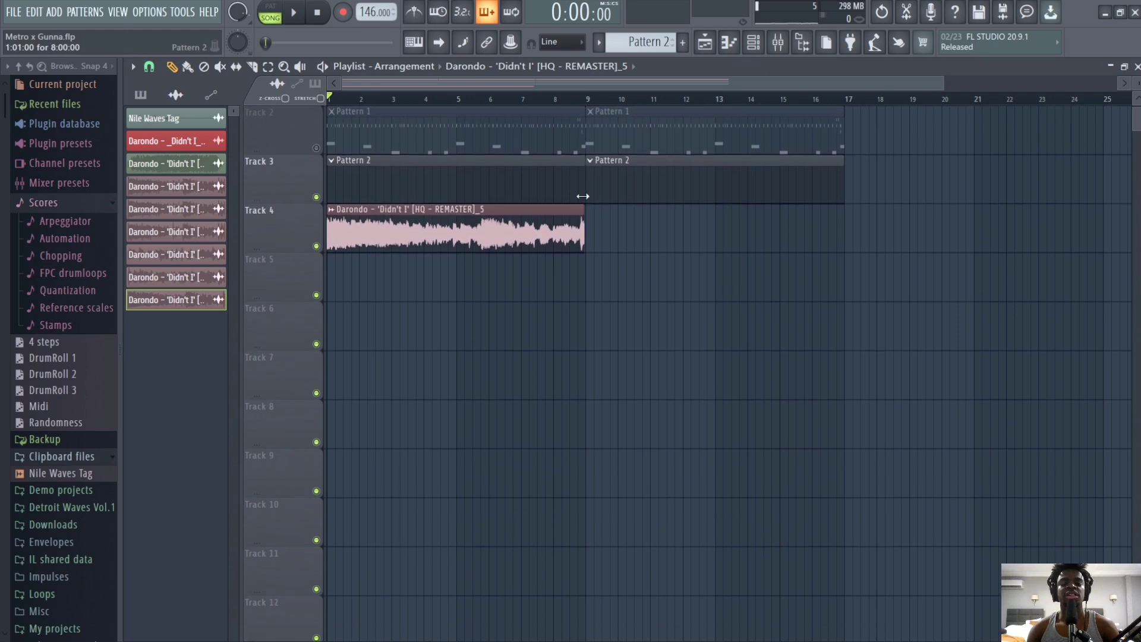
ctrl+click(316, 196)
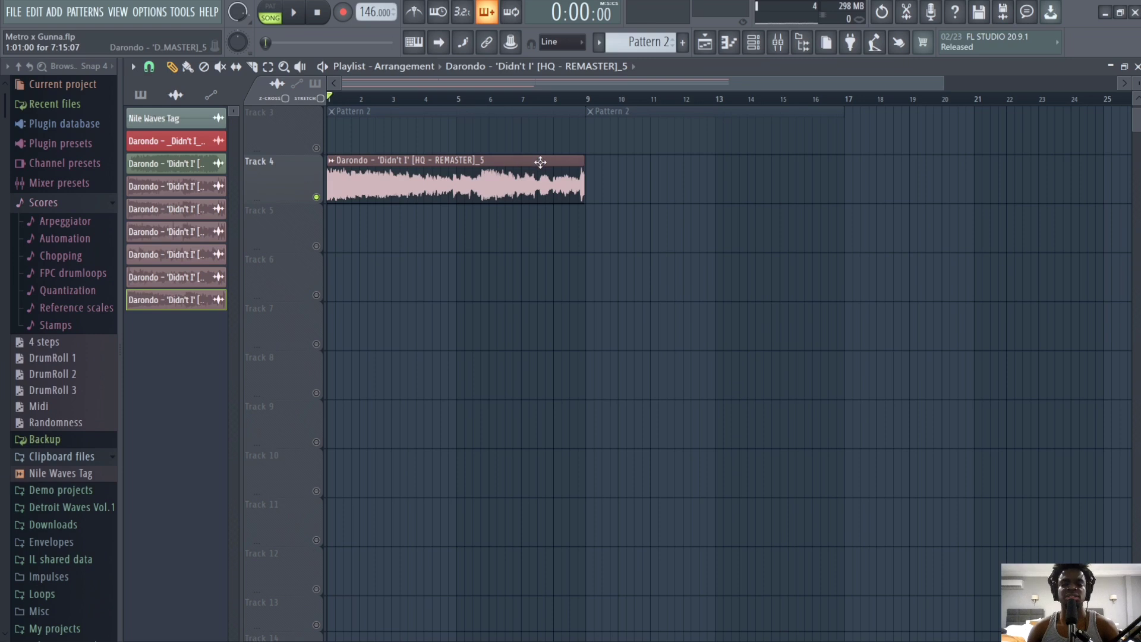
- Check the Track 4 clip's channel settings and play the clip against the metronome with audio stretching enabled
double_click(498, 190)
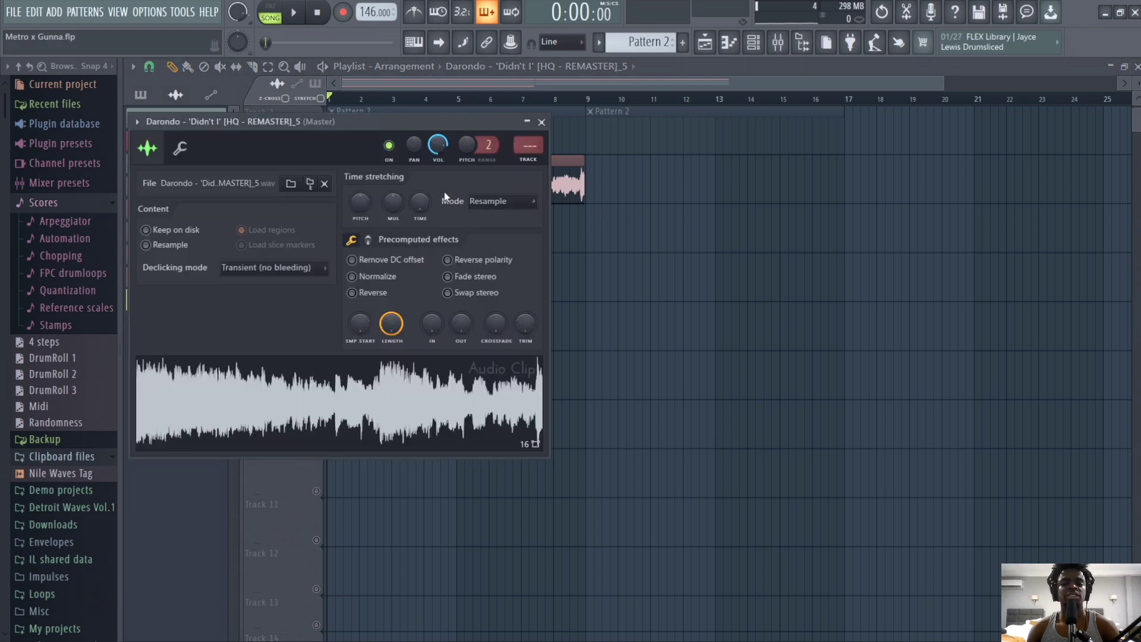
click(541, 122)
drag(938, 83, 567, 84)
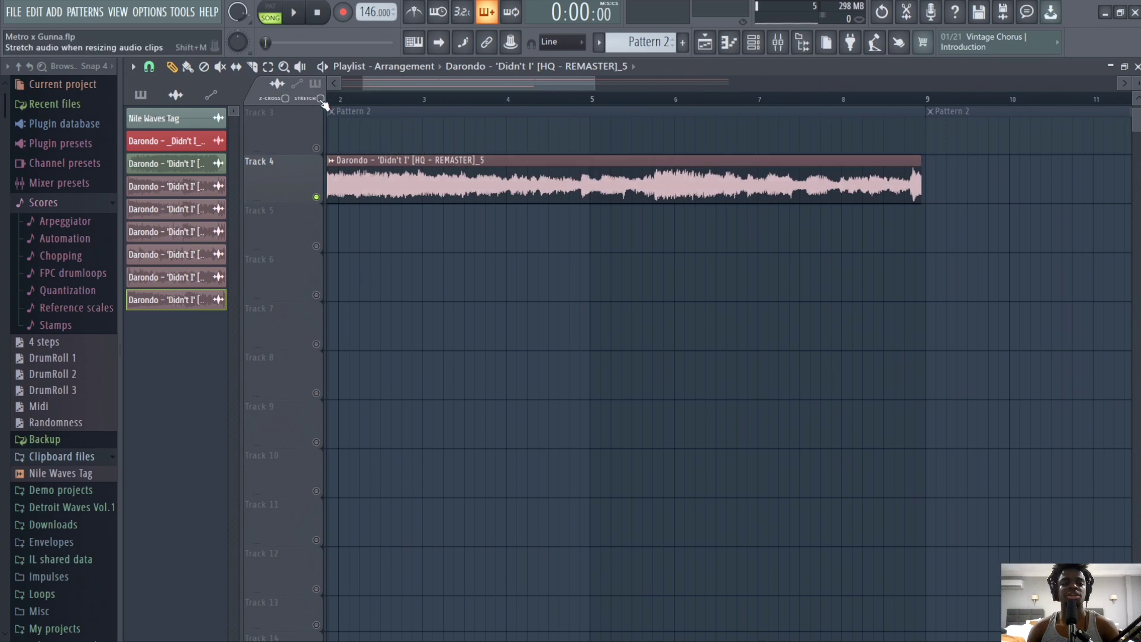
drag(438, 83, 416, 83)
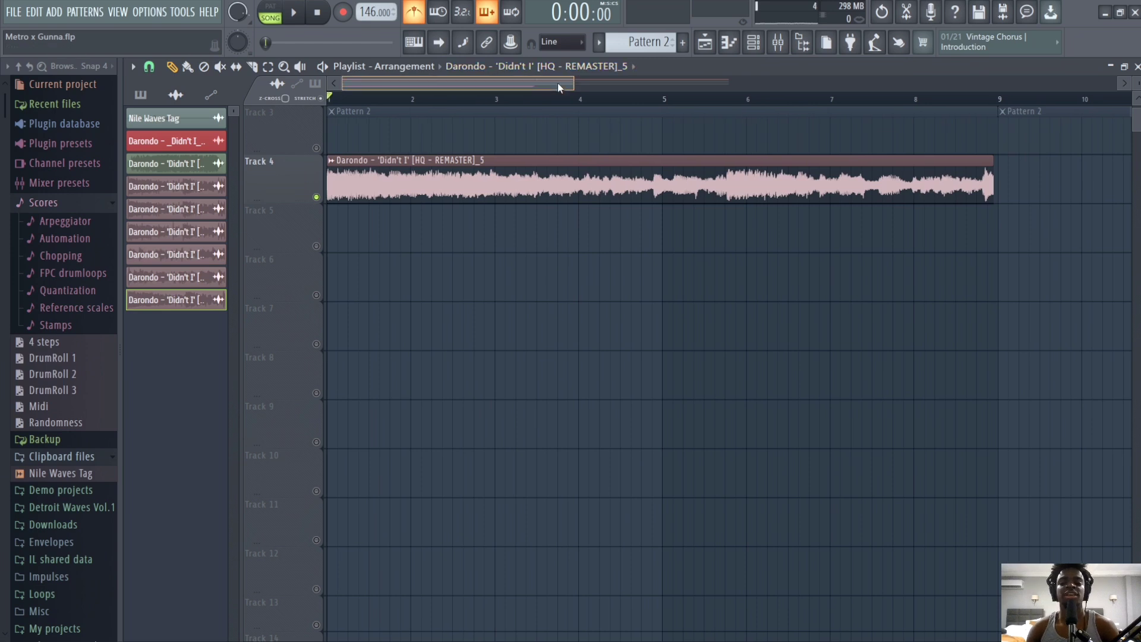
key(space)
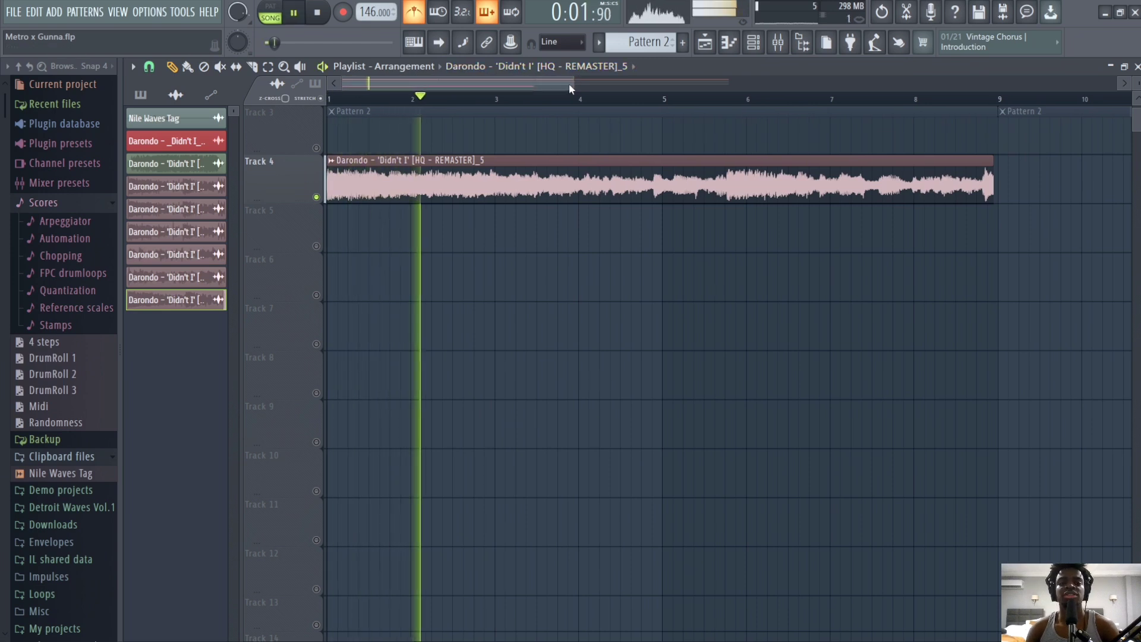
key(space)
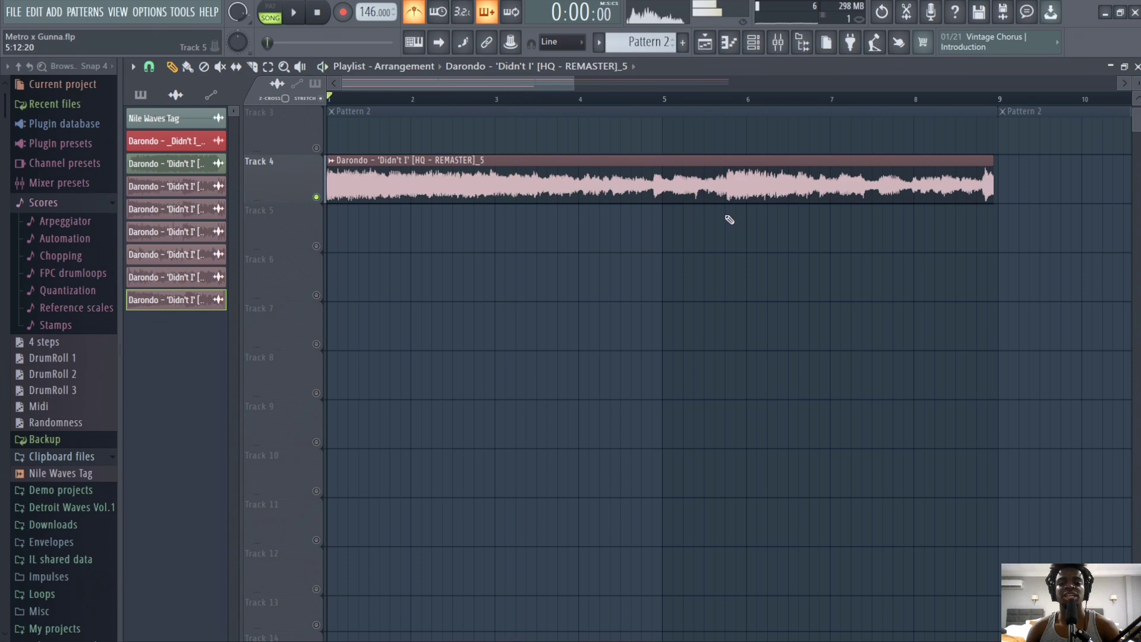
- Set the project tempo to 150 BPM and restretch all channels
drag(368, 13, 368, 5)
key(space)
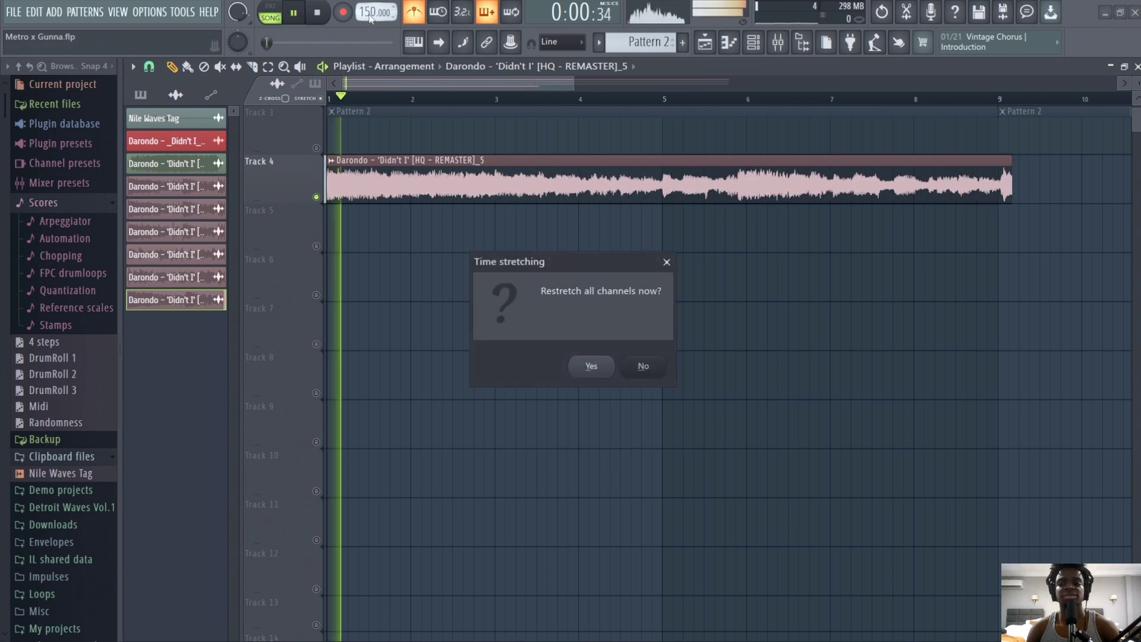
click(606, 368)
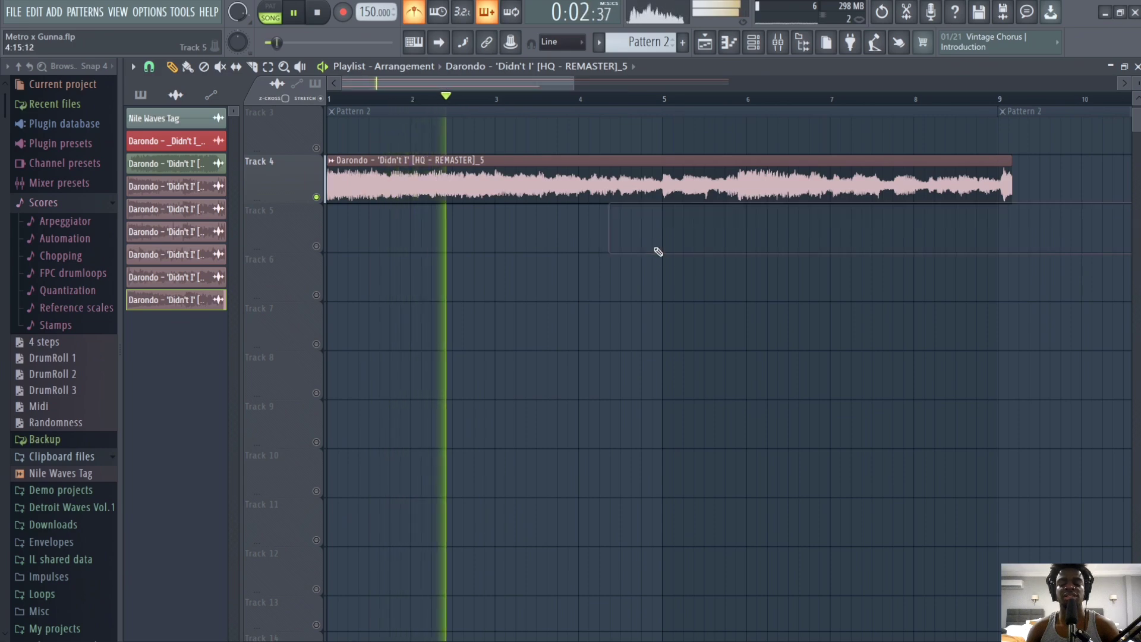
- Stretch the Track 4 clip slightly shorter from its end, just past bar 9, and stop playback
drag(478, 86, 524, 88)
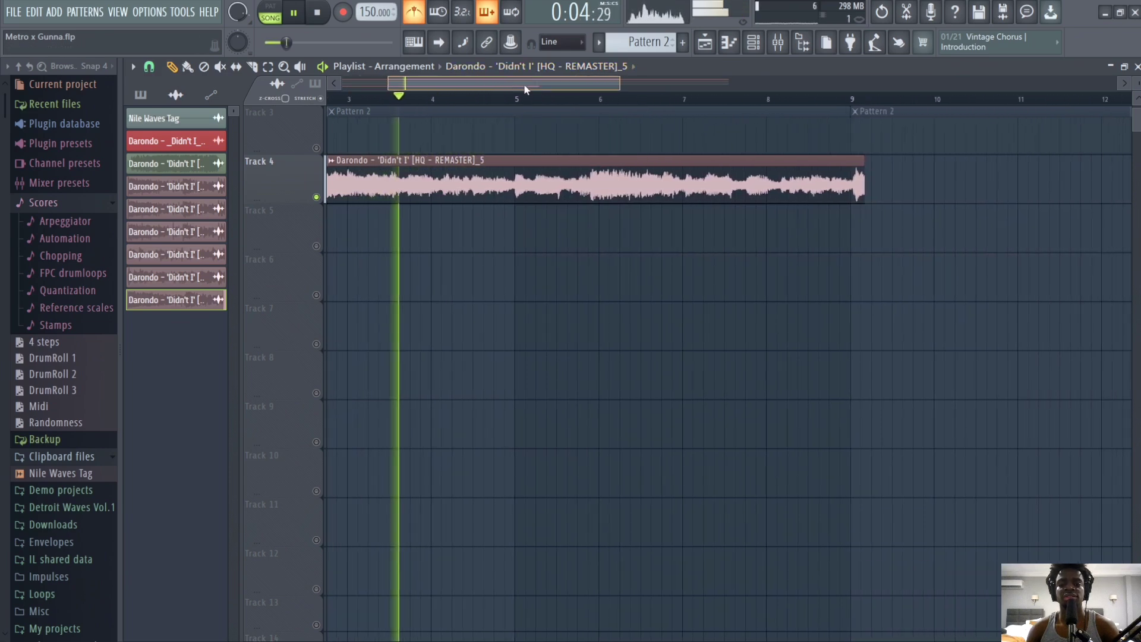
drag(613, 84, 584, 84)
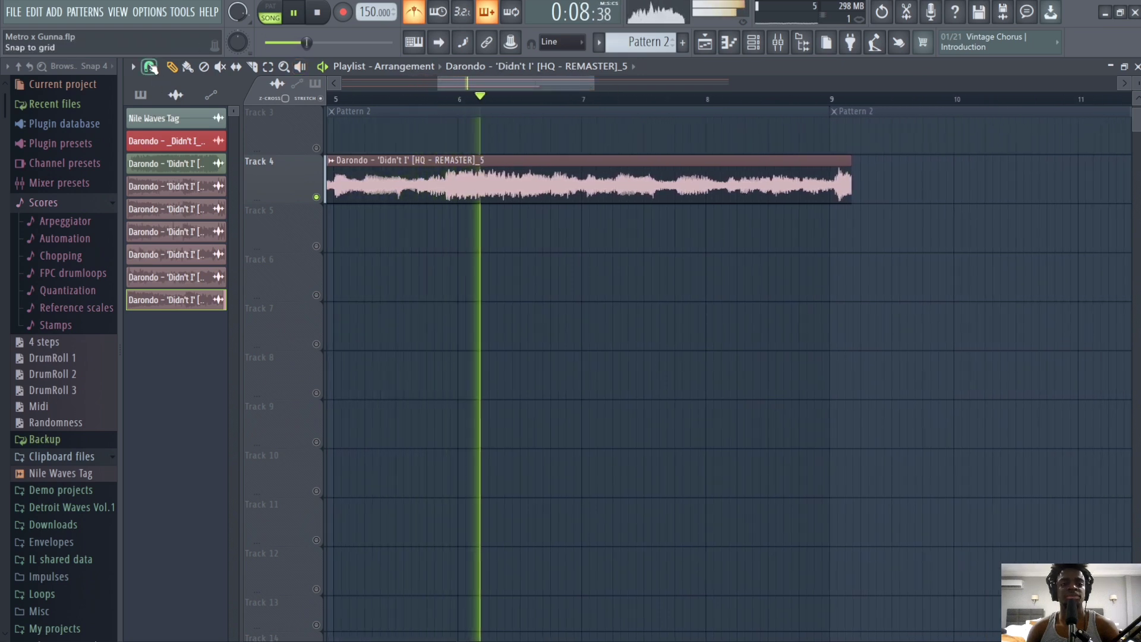
mouse_move(850, 196)
mouse_down()
mouse_move(836, 185)
mouse_move(846, 177)
mouse_up()
click(851, 218)
right_click(885, 234)
key(space)
- Trim the end of the Track 4 clip back to bar 9 with snapping set to none and stretching off
click(149, 67)
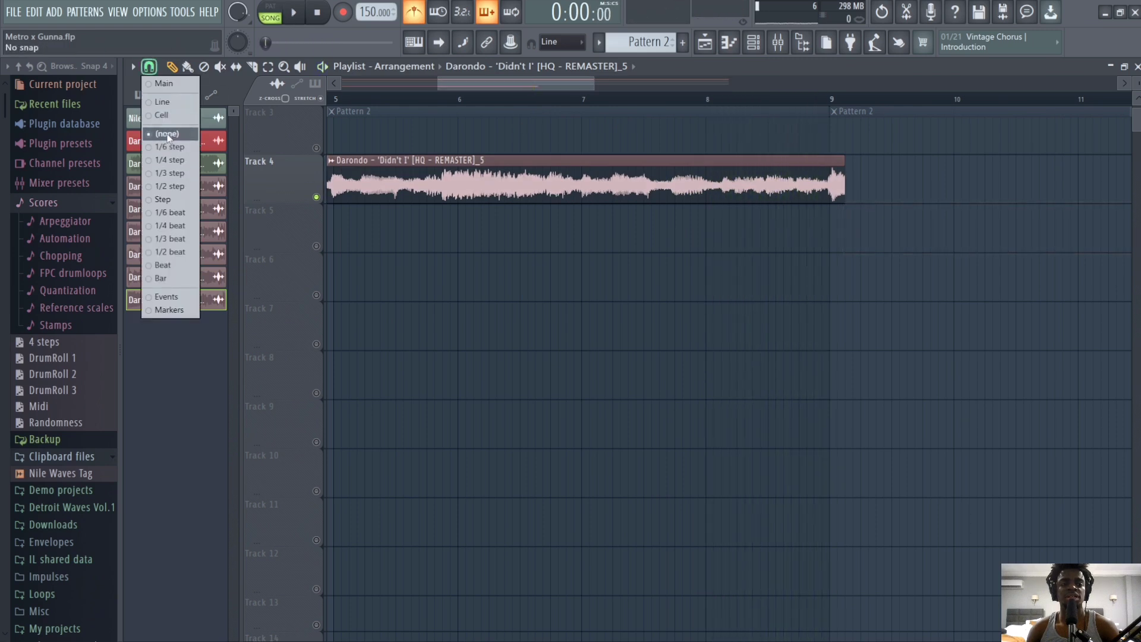
click(168, 136)
drag(844, 170, 827, 169)
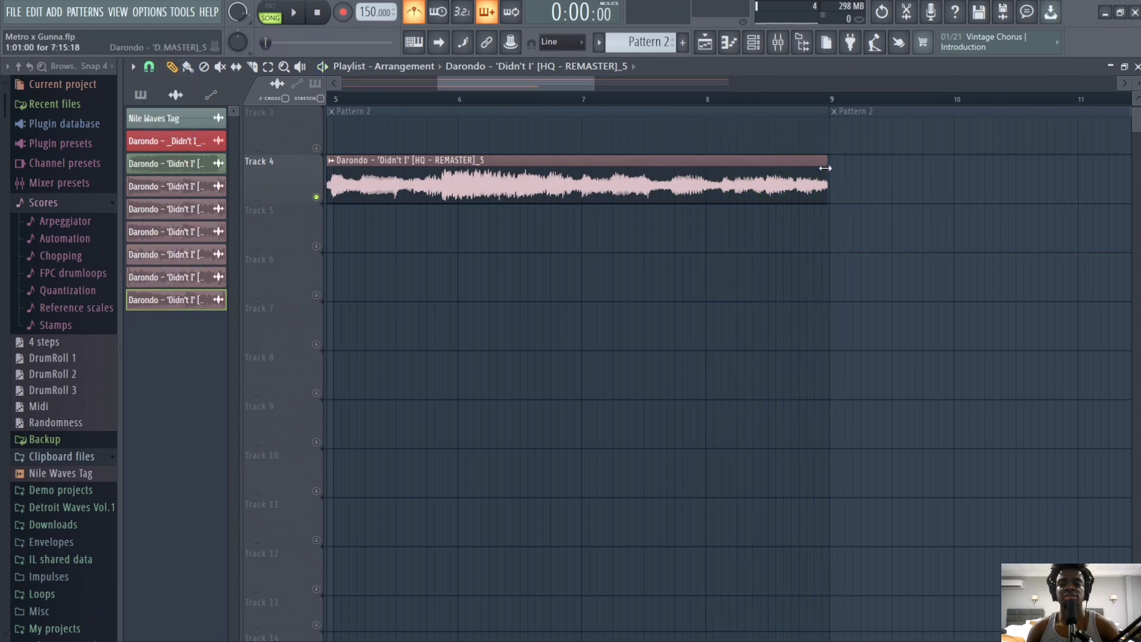
drag(569, 83, 342, 81)
scroll(569, 111, up, 2)
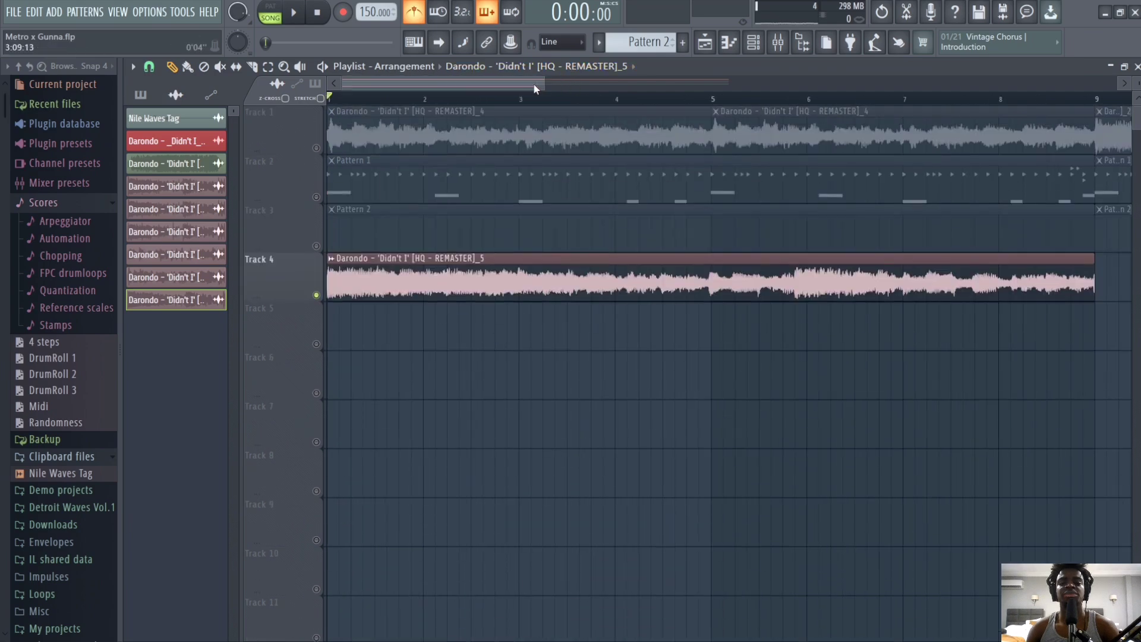
drag(541, 84, 579, 84)
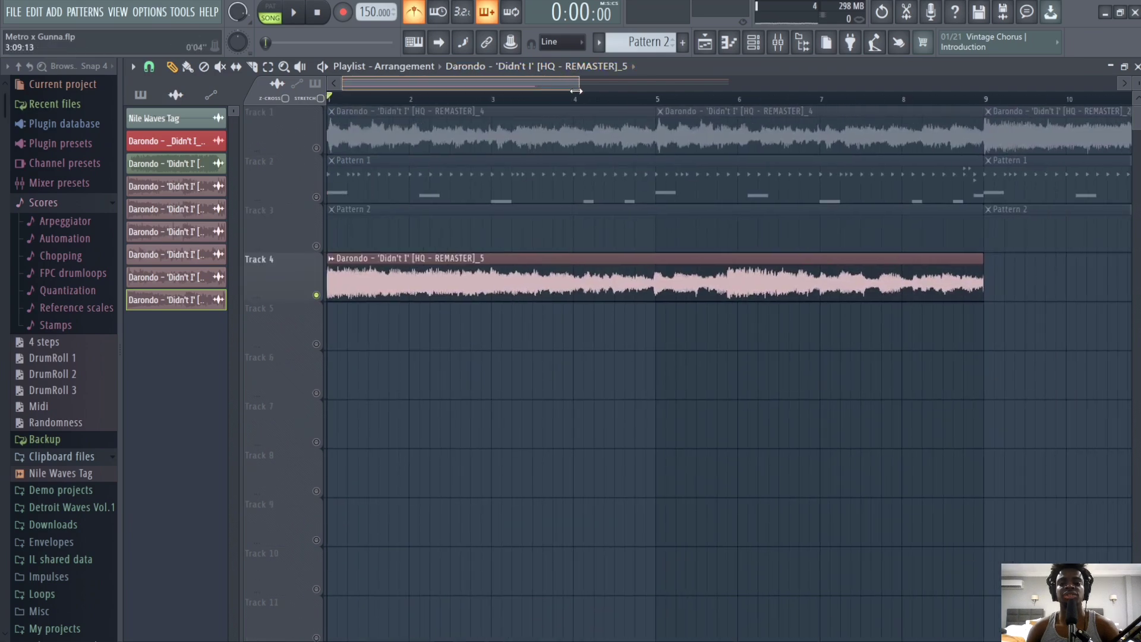
click(571, 254)
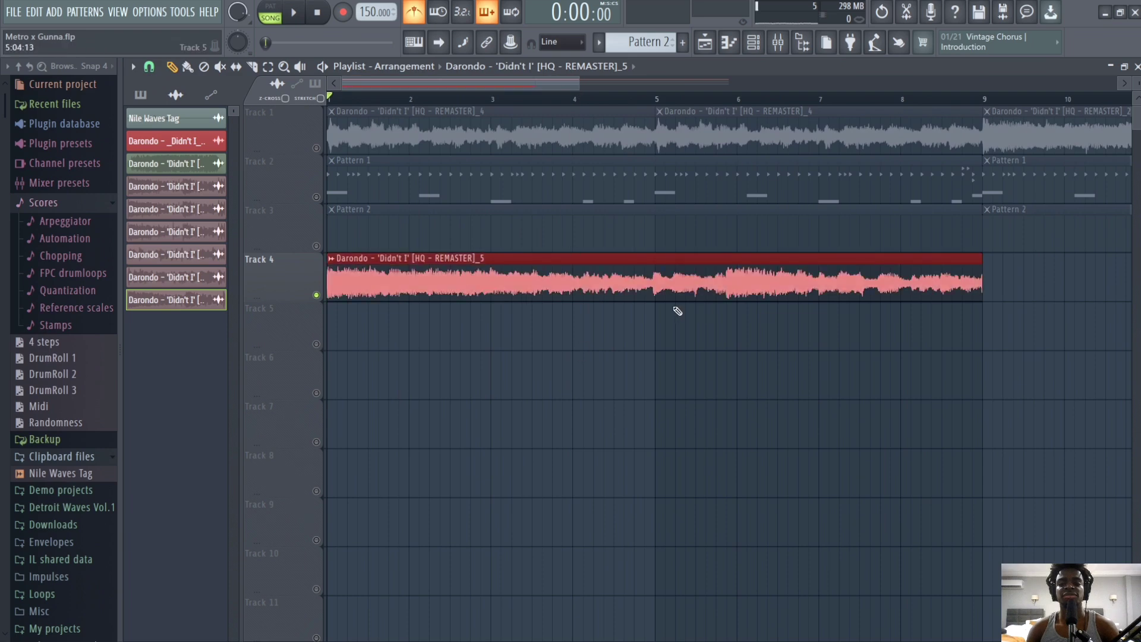
drag(728, 120, 734, 138)
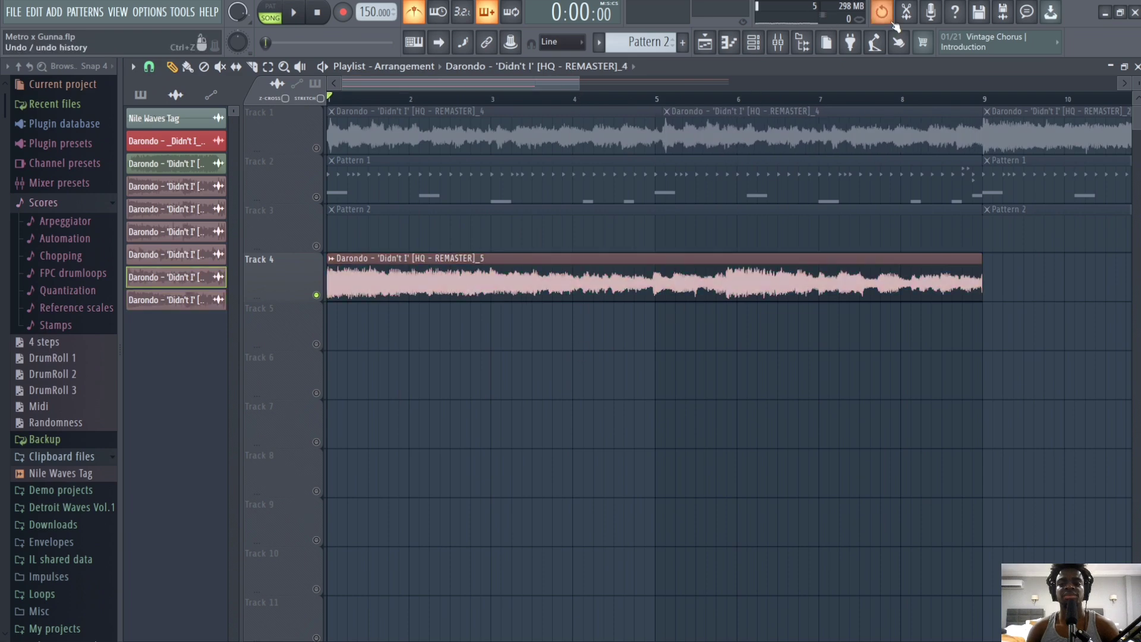
key(ctrl+z)
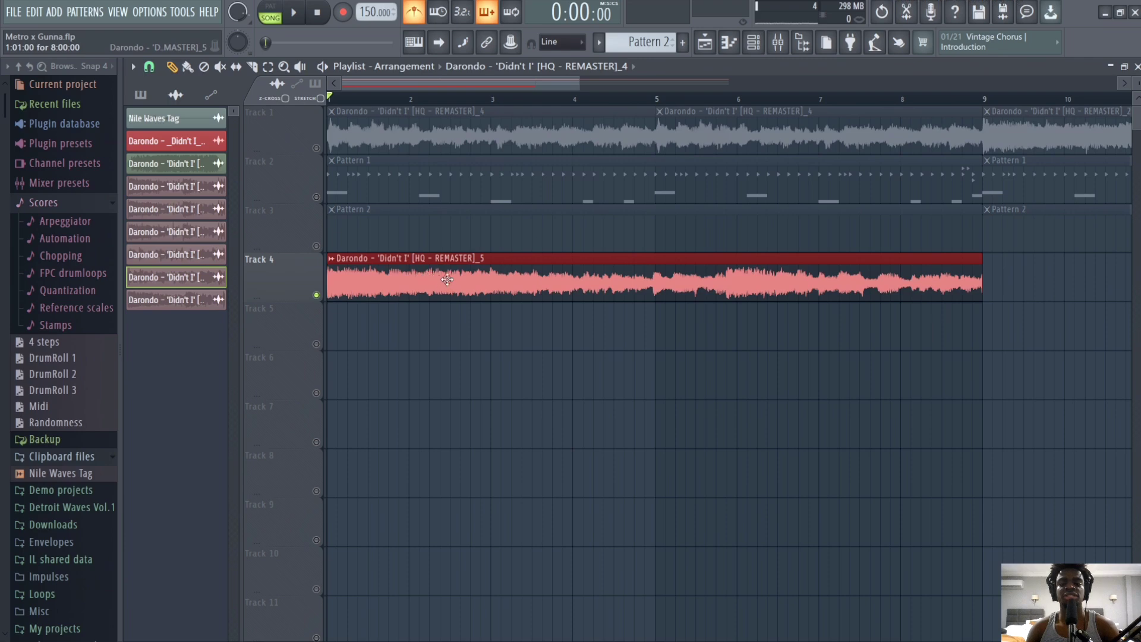
- Delete the two Darondo _4 clips from Track 1 and move the Darondo _2 clip to bar 1
click(552, 66)
click(551, 92)
drag(487, 86, 400, 86)
right_click(705, 128)
right_click(618, 129)
drag(1045, 140, 398, 164)
- Delete the Track 4 clip and both Pattern 1 clips on Track 2, with all tracks enabled again
right_click(383, 274)
right_click(318, 148)
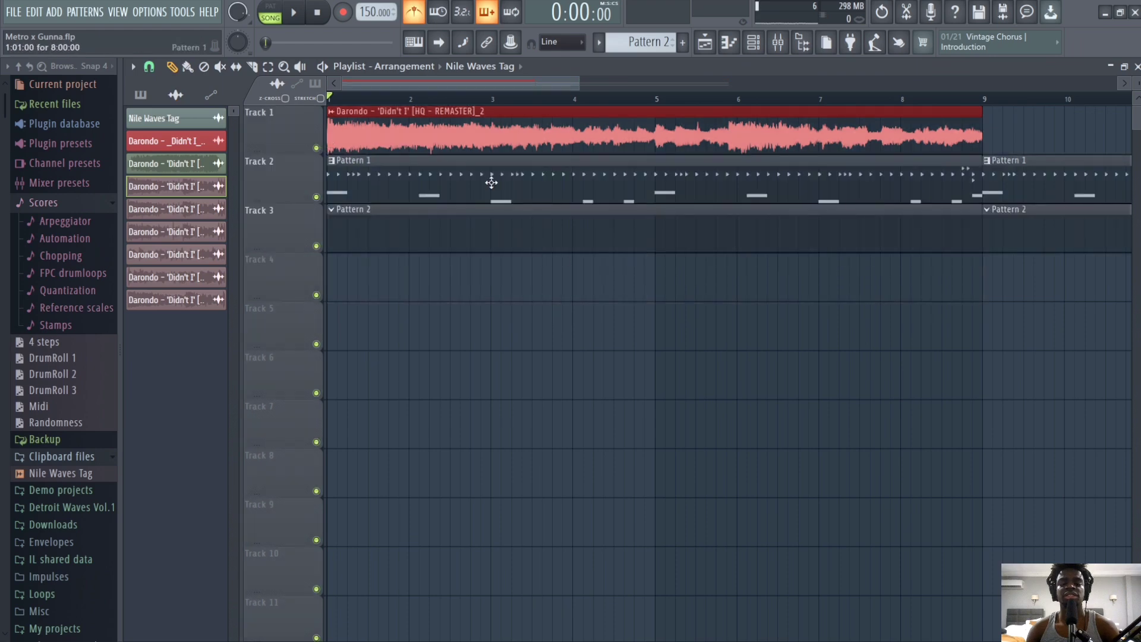
click(506, 194)
right_click(369, 173)
right_click(1021, 173)
- Move the two long Pattern 2 clips from Track 3 up to Track 2
drag(975, 218, 767, 239)
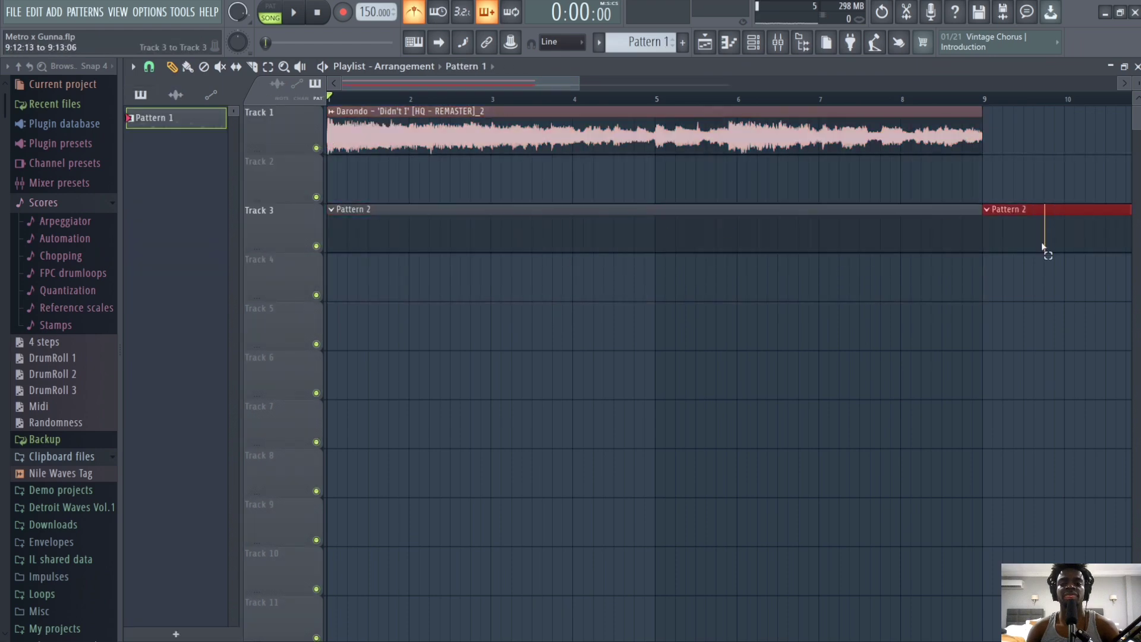
drag(1045, 244, 553, 188)
click(703, 247)
drag(578, 81, 737, 81)
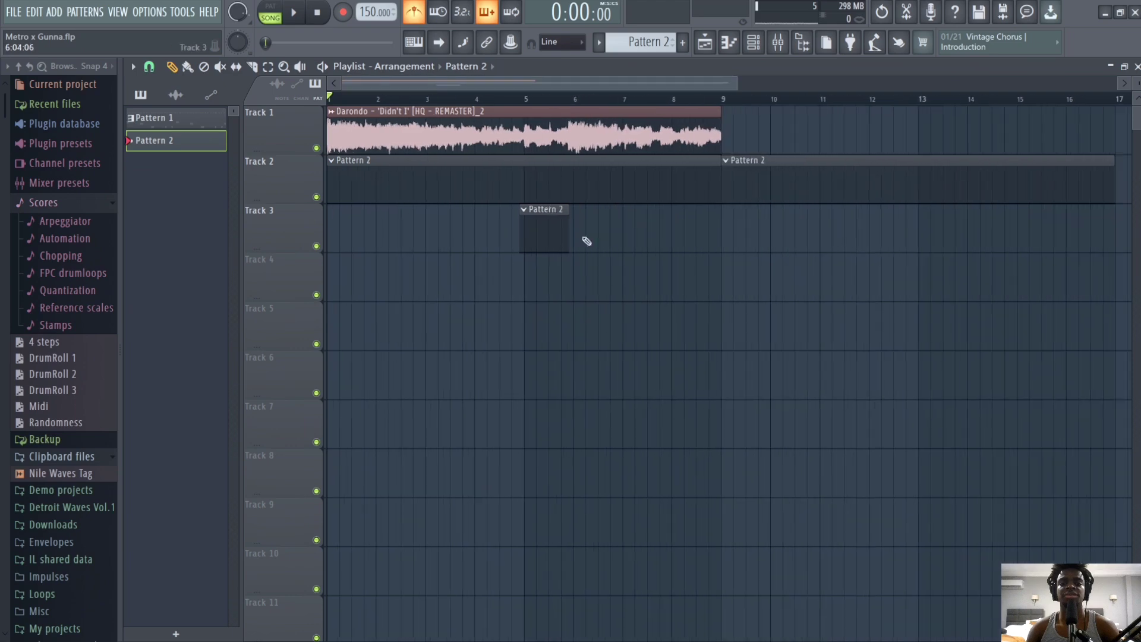
click(656, 129)
- Reopen Edison on the Master mixer track and play the sample from about 33 seconds, near the previous selection's end
click(778, 42)
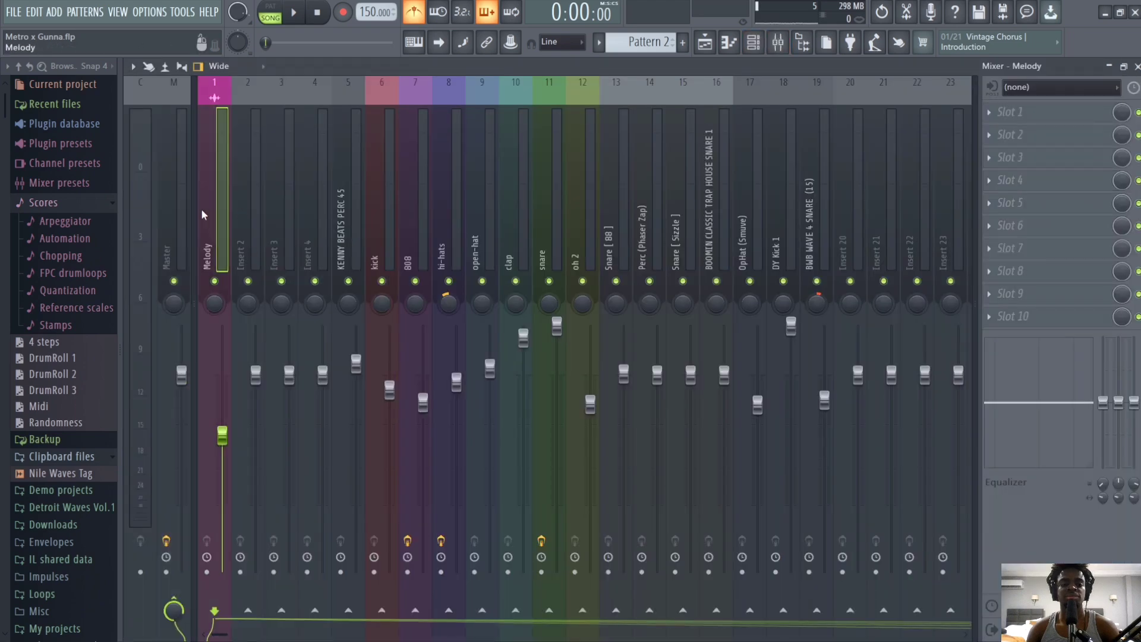
scroll(133, 220, up, 2)
click(186, 208)
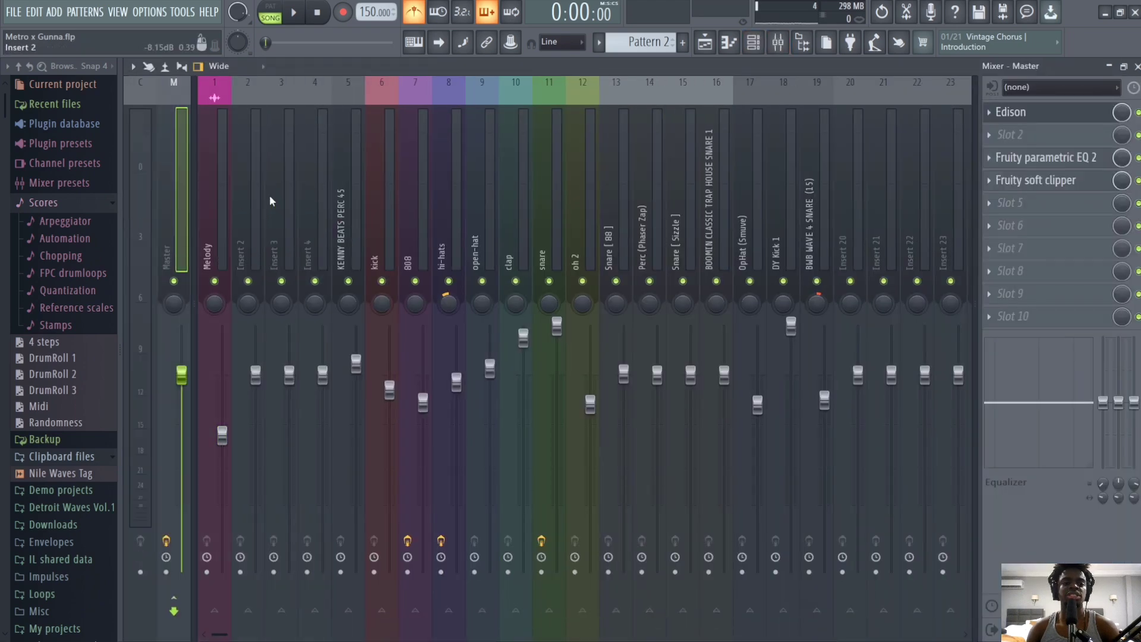
click(1013, 111)
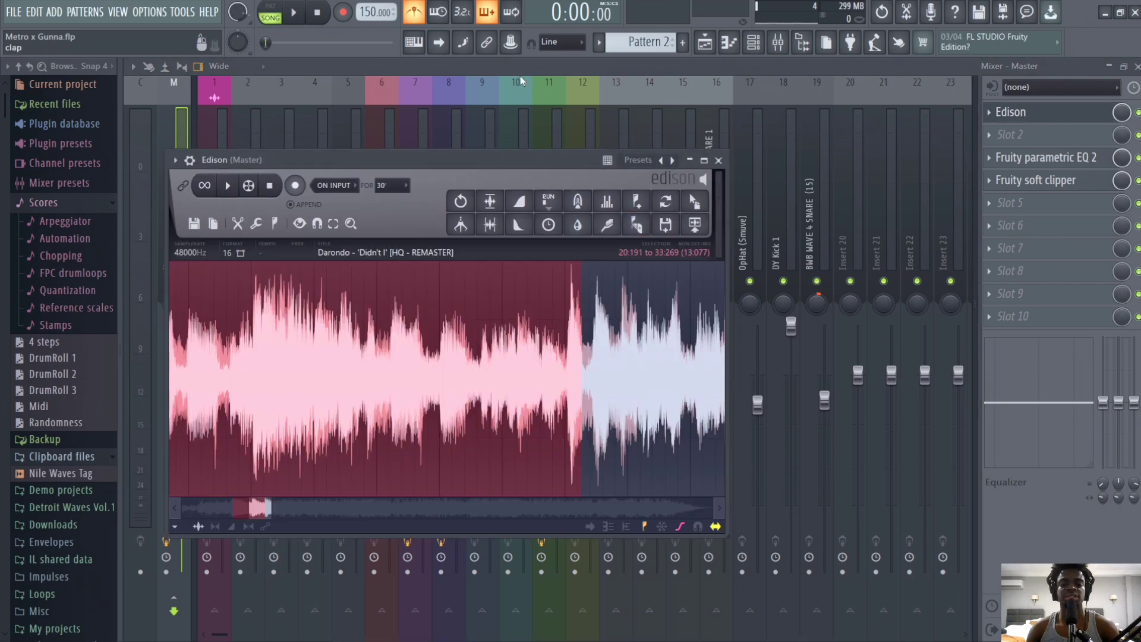
mouse_move(261, 508)
mouse_down()
mouse_move(239, 506)
mouse_move(271, 507)
mouse_up()
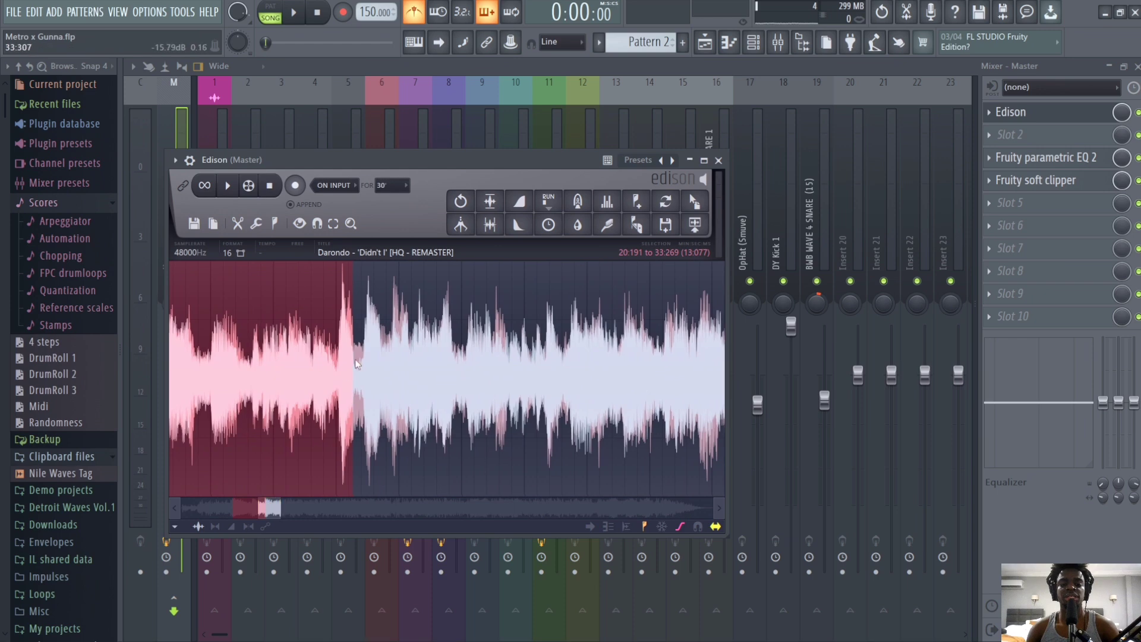
click(340, 356)
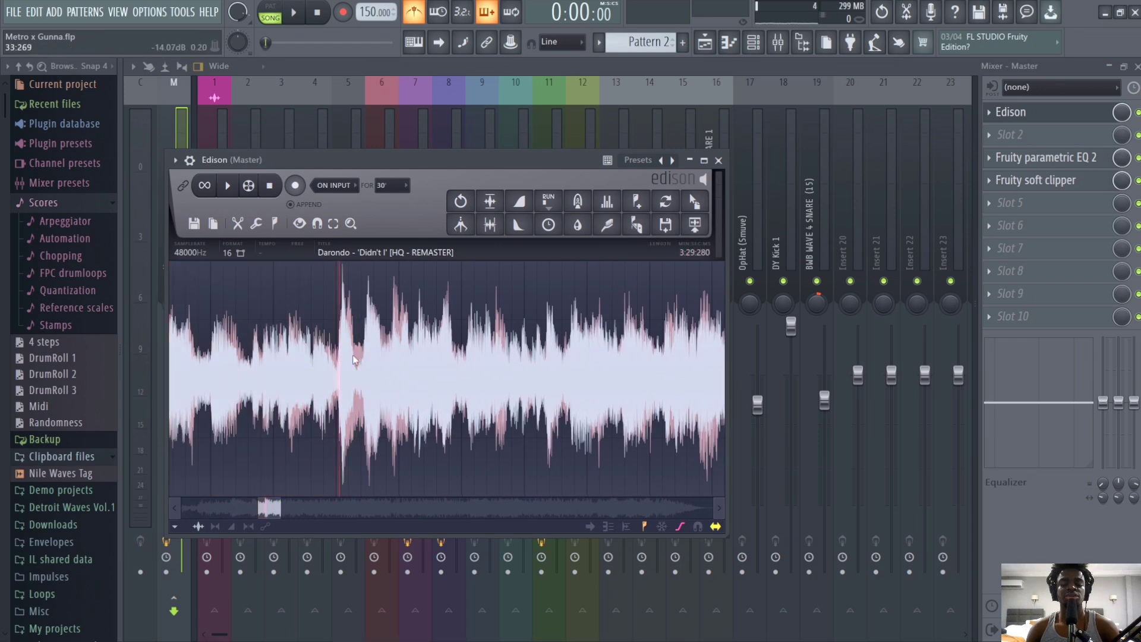
key(space)
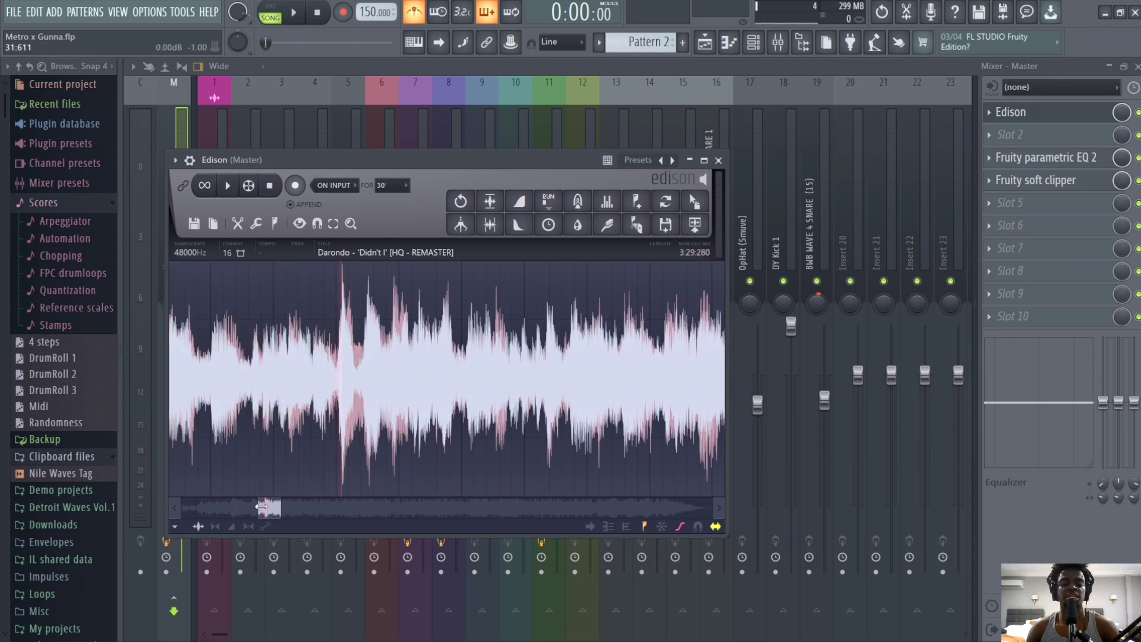
- Play the sample in Edison and mark the next section's start at about 33.05 seconds
key(space)
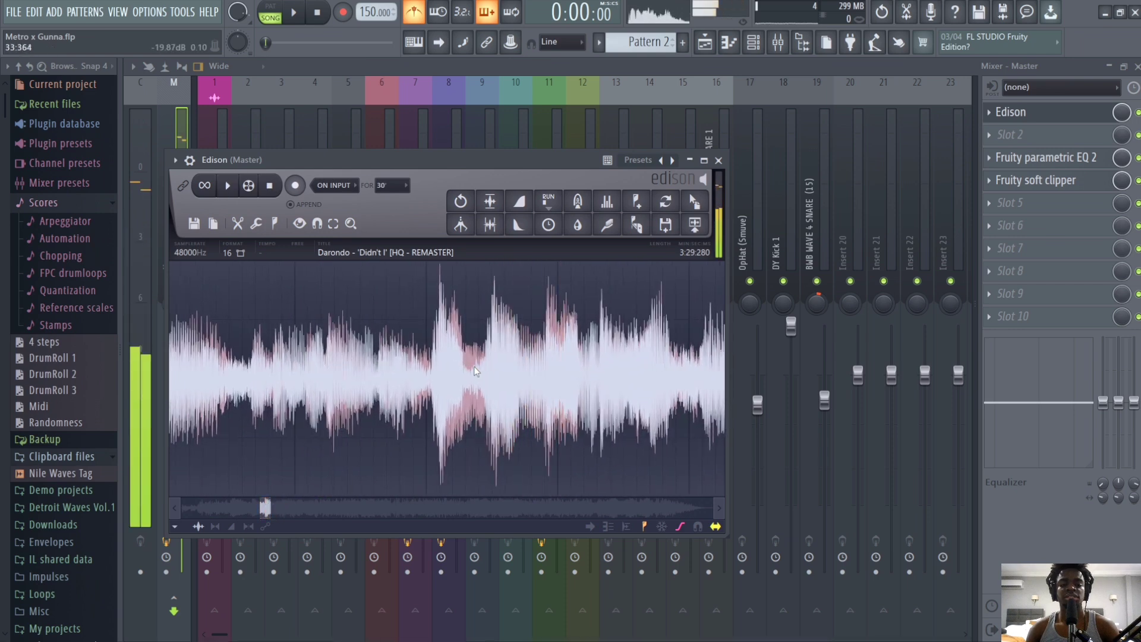
click(431, 362)
drag(266, 514, 265, 511)
click(334, 380)
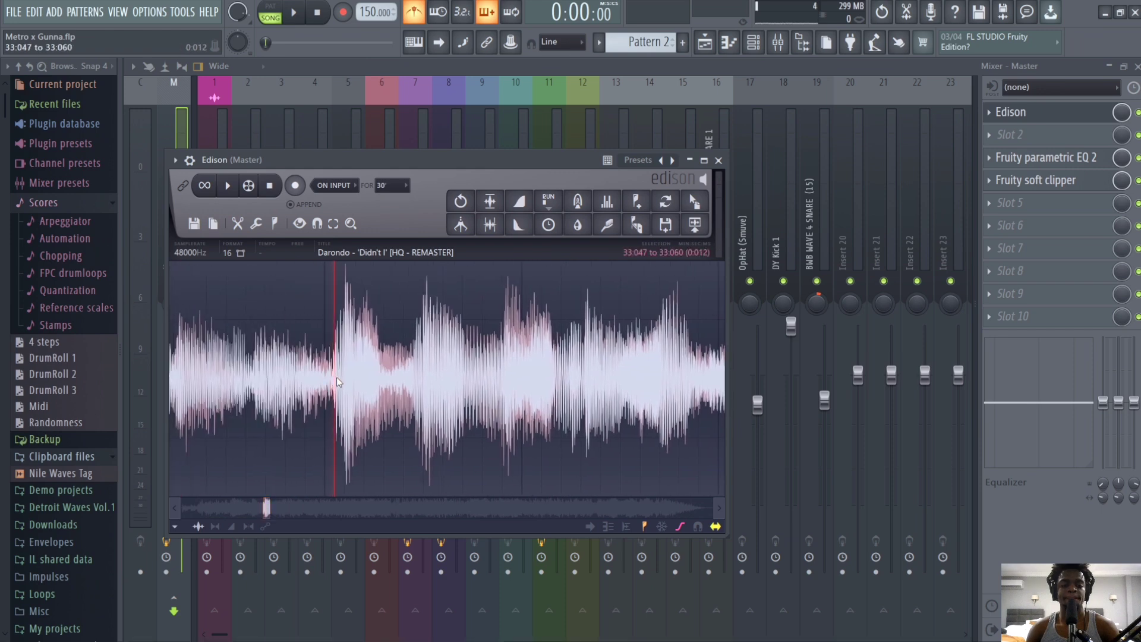
key(space)
- Select the sample from 33.050 to 39.741 seconds, audition it, and place it on Track 4 at bar 1
drag(334, 377, 566, 399)
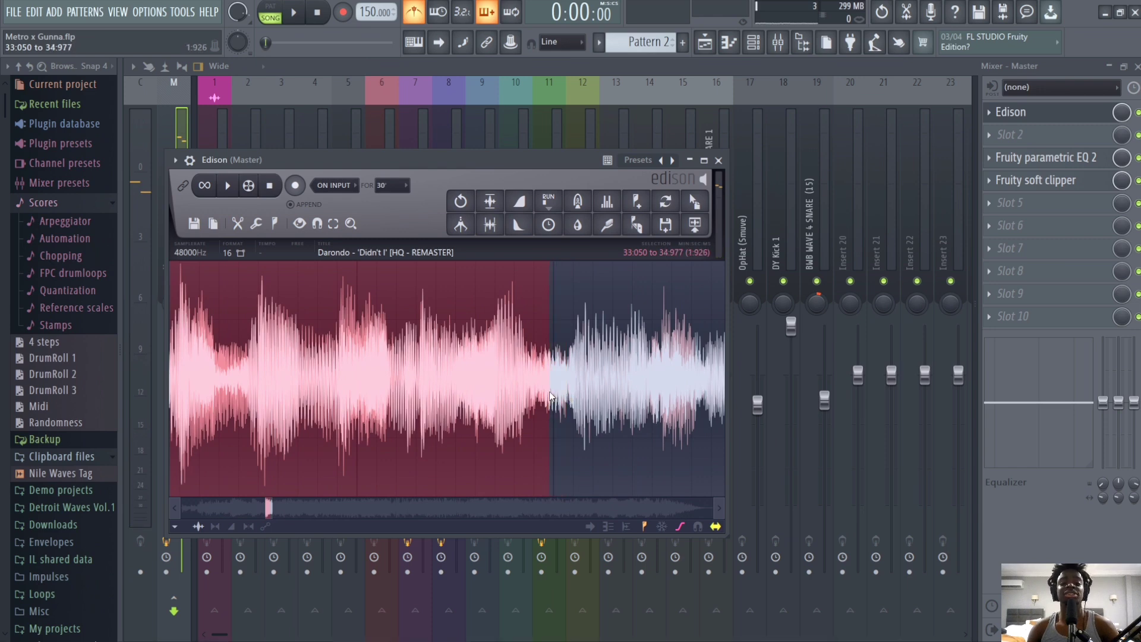
drag(541, 400, 578, 385)
key(space)
key(space)
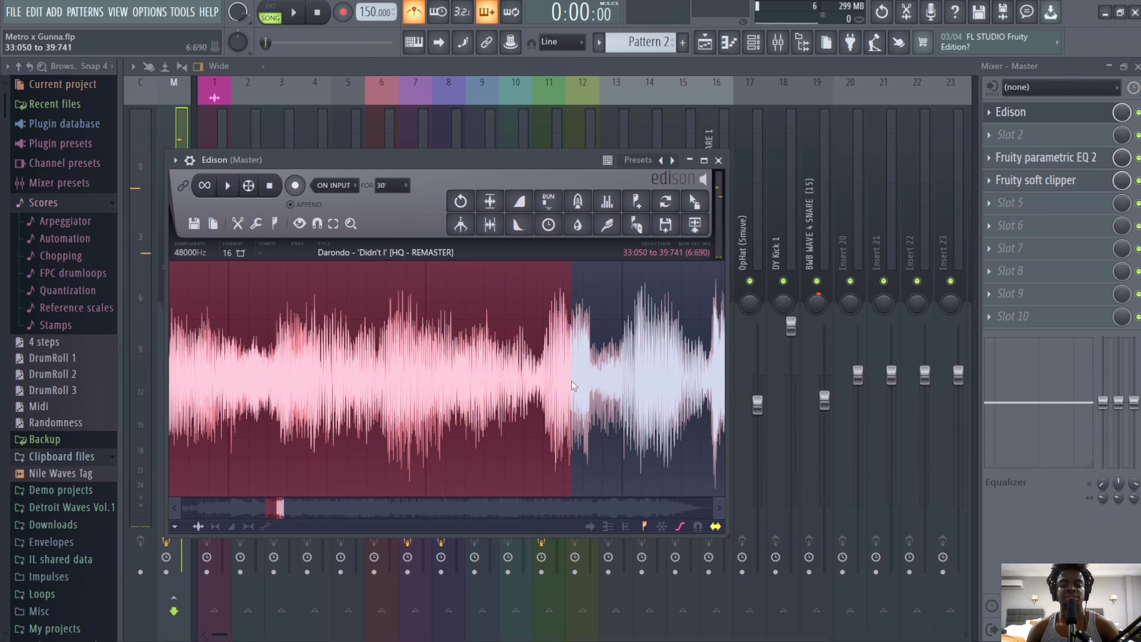
drag(695, 205, 395, 257)
click(456, 289)
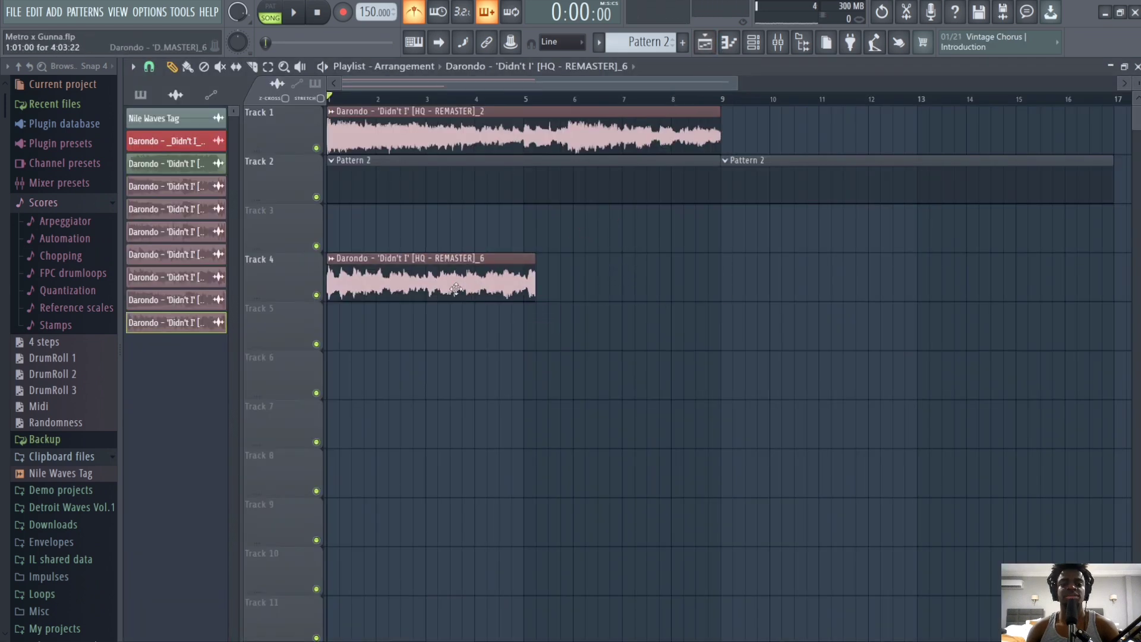
- Run tempo detection on the Darondo _2 clip and assign it the 150 BPM project tempo
double_click(618, 144)
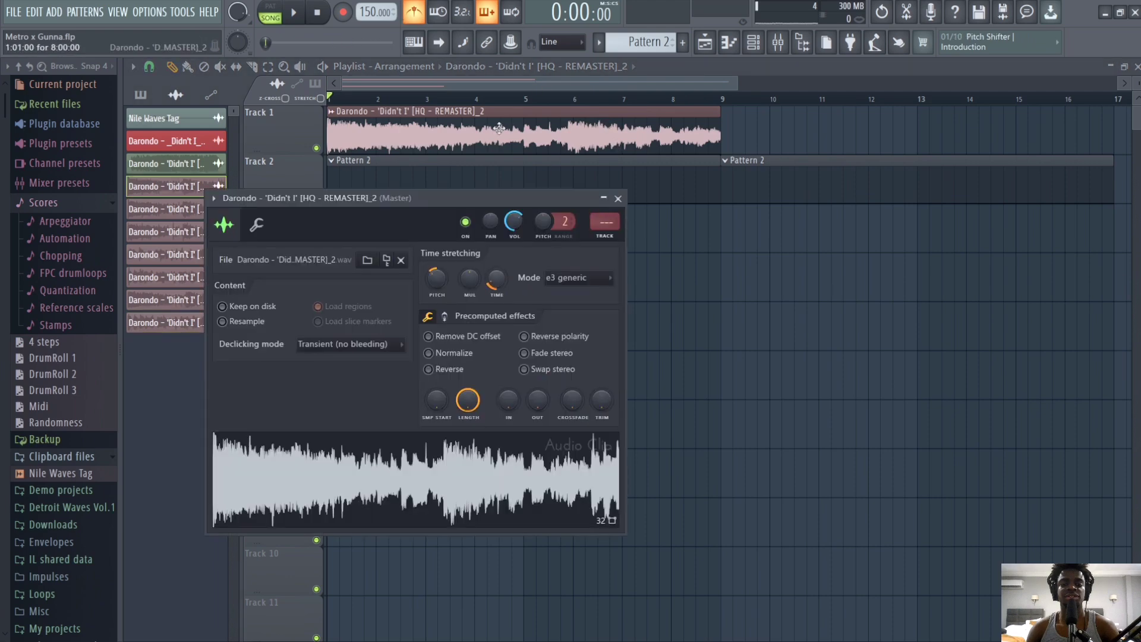
right_click(441, 284)
click(459, 293)
click(669, 277)
right_click(677, 277)
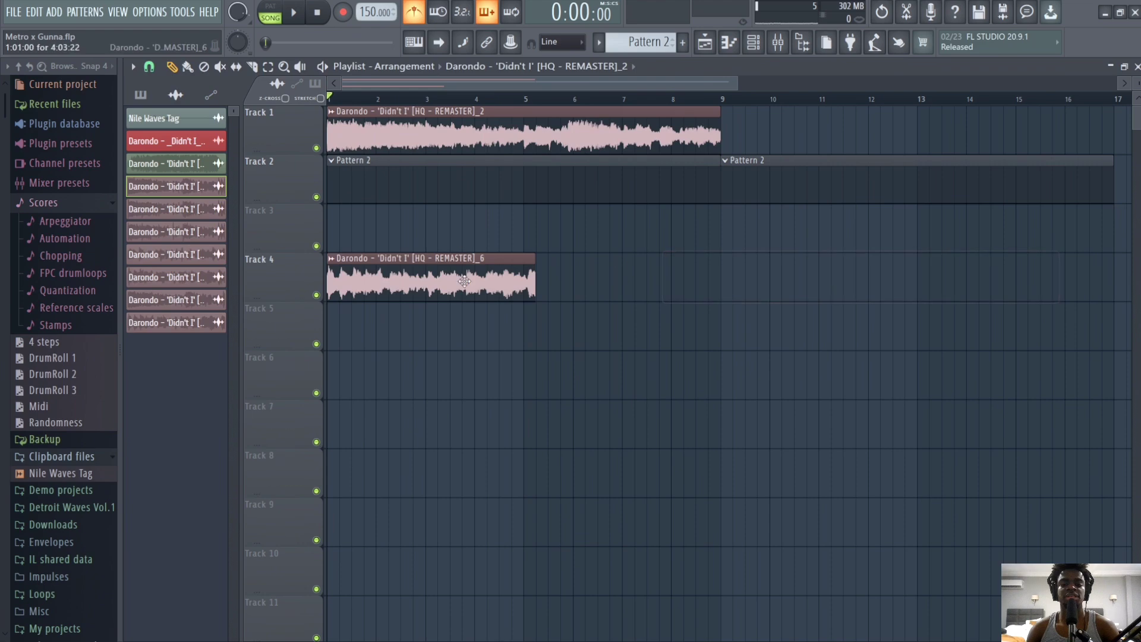
double_click(538, 110)
right_click(497, 281)
click(530, 303)
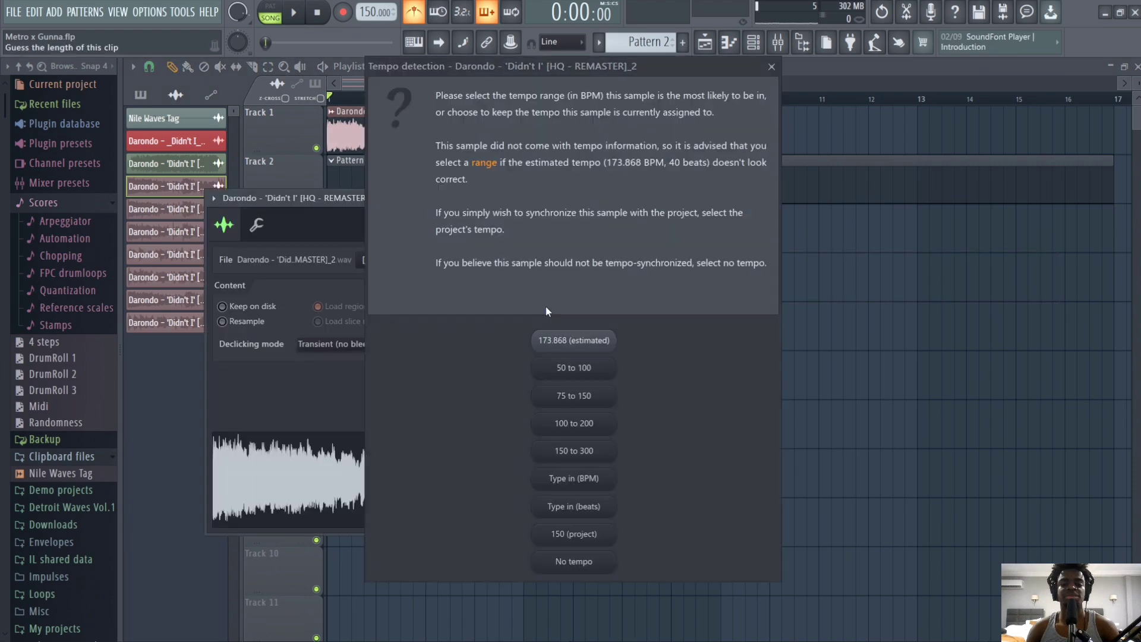
click(587, 535)
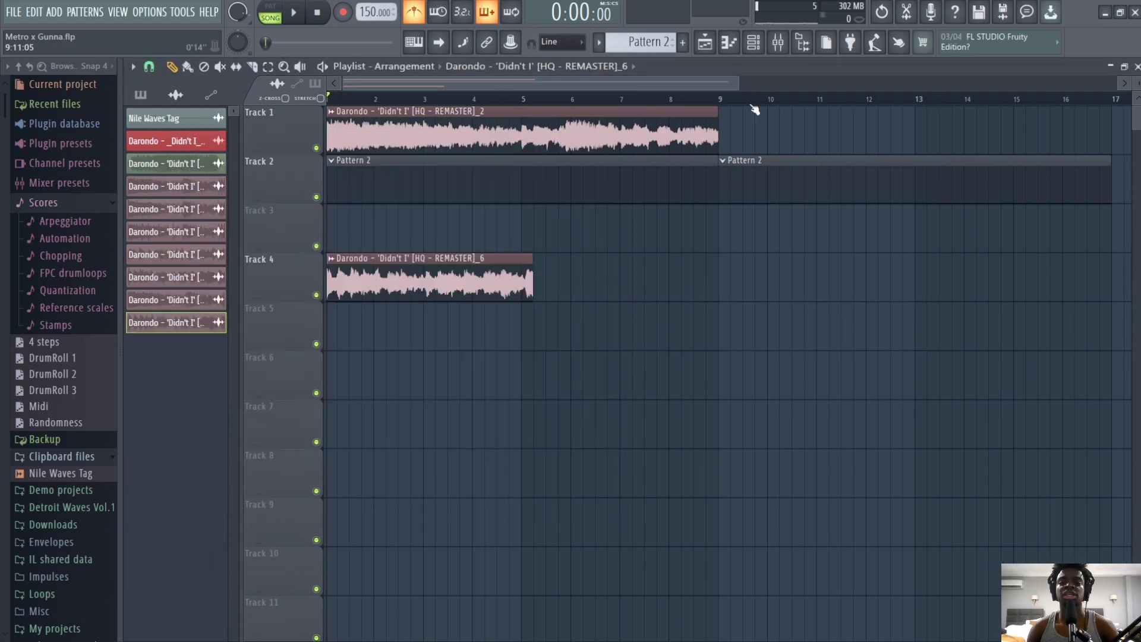
- Set the project tempo to 144 BPM without restretching the channels and audition the playlist
drag(738, 82, 612, 84)
mouse_move(375, 12)
mouse_down()
mouse_move(375, 0)
mouse_move(375, 22)
mouse_up()
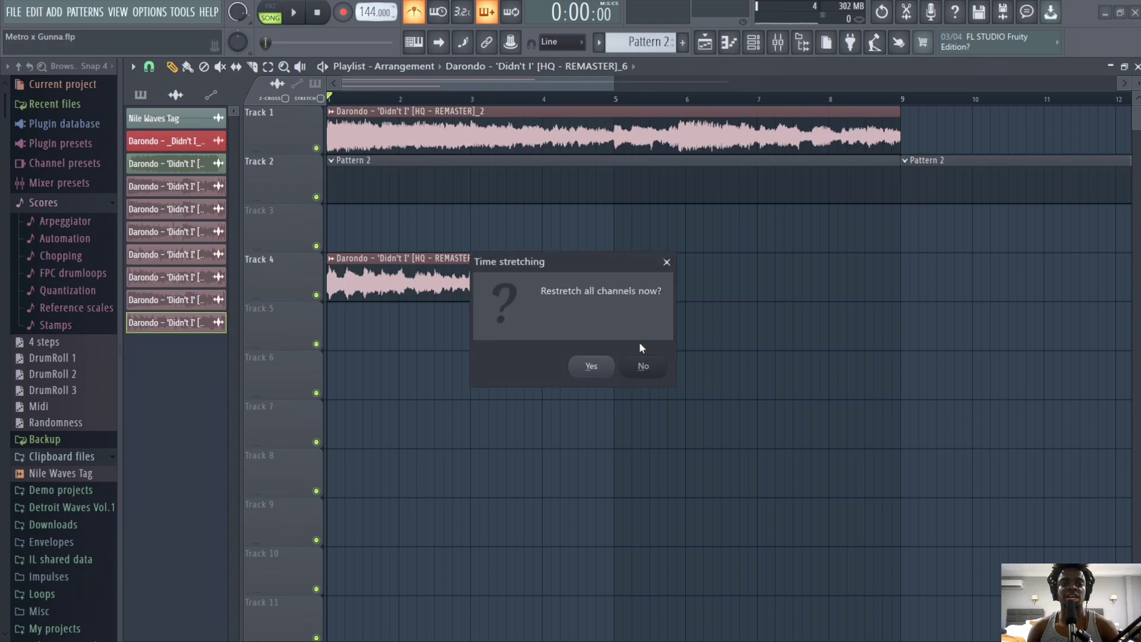
click(643, 367)
key(space)
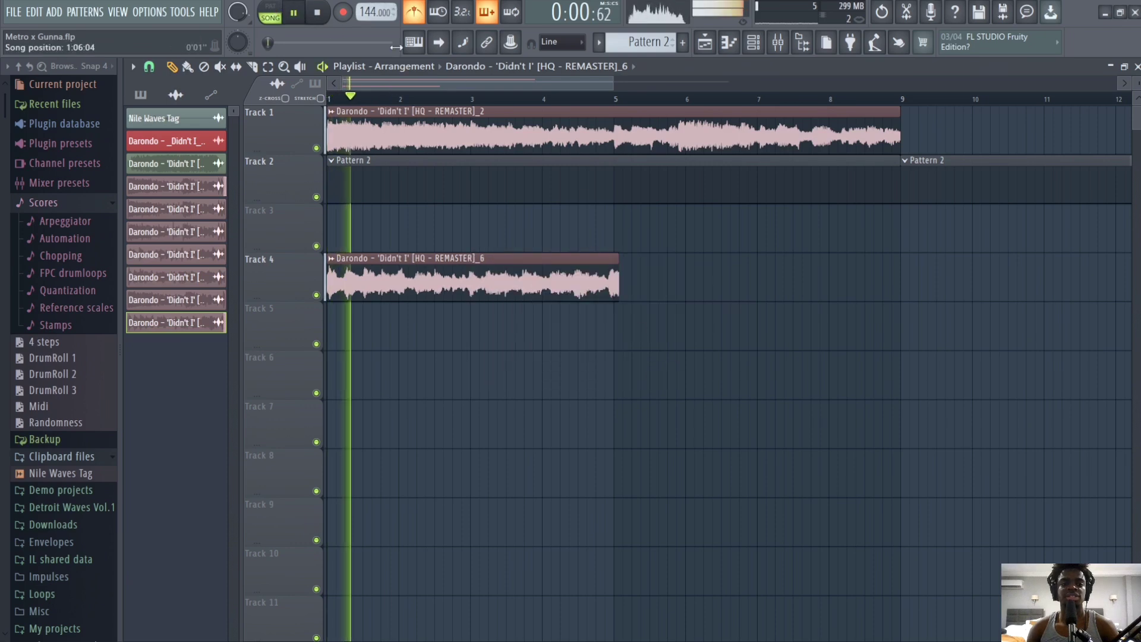
key(space)
key(space)
- Set the project tempo to 146 BPM while the playlist plays
drag(366, 10, 367, 9)
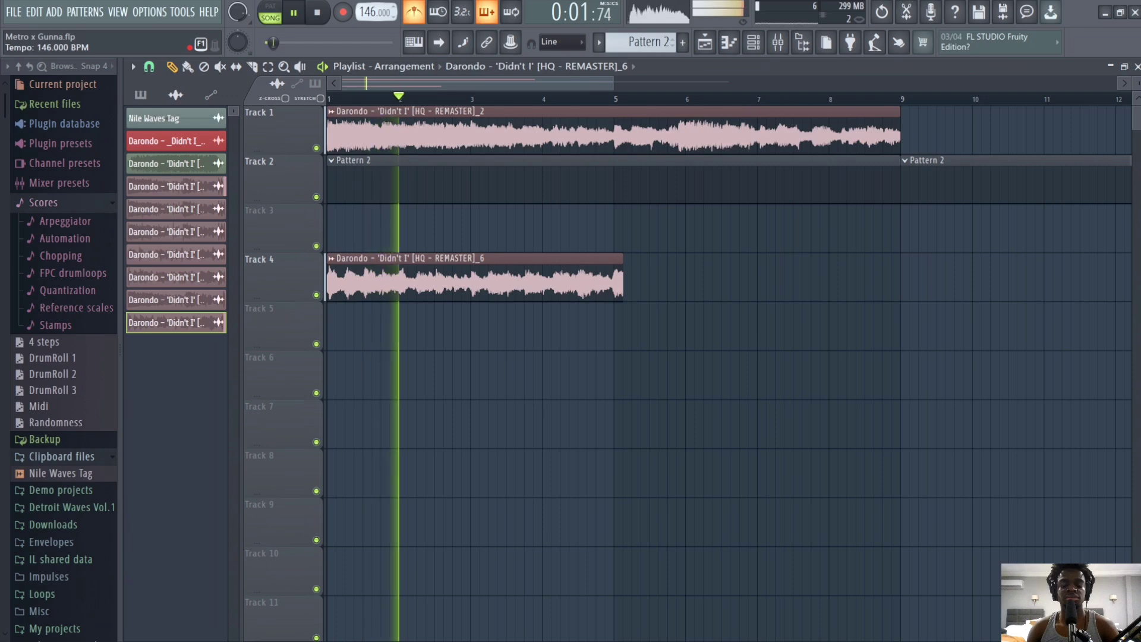
key(space)
- Mute Track 1, audition the Darondo _6 clip on Track 4, and shorten it to end at bar 5
click(316, 149)
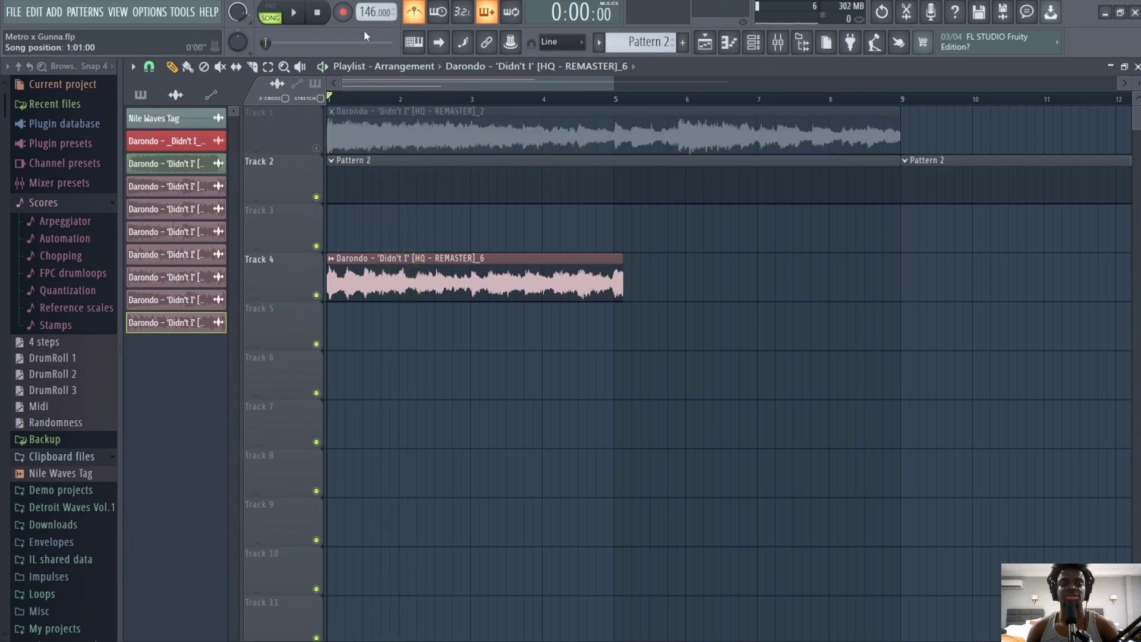
key(space)
click(148, 66)
click(196, 144)
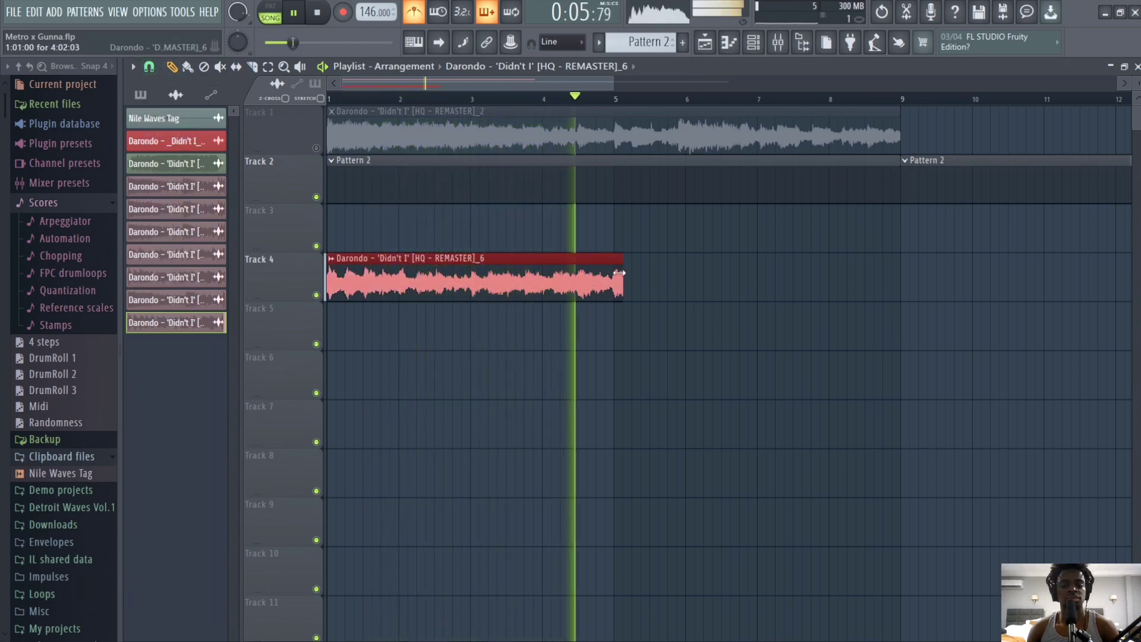
key(space)
click(149, 66)
click(170, 116)
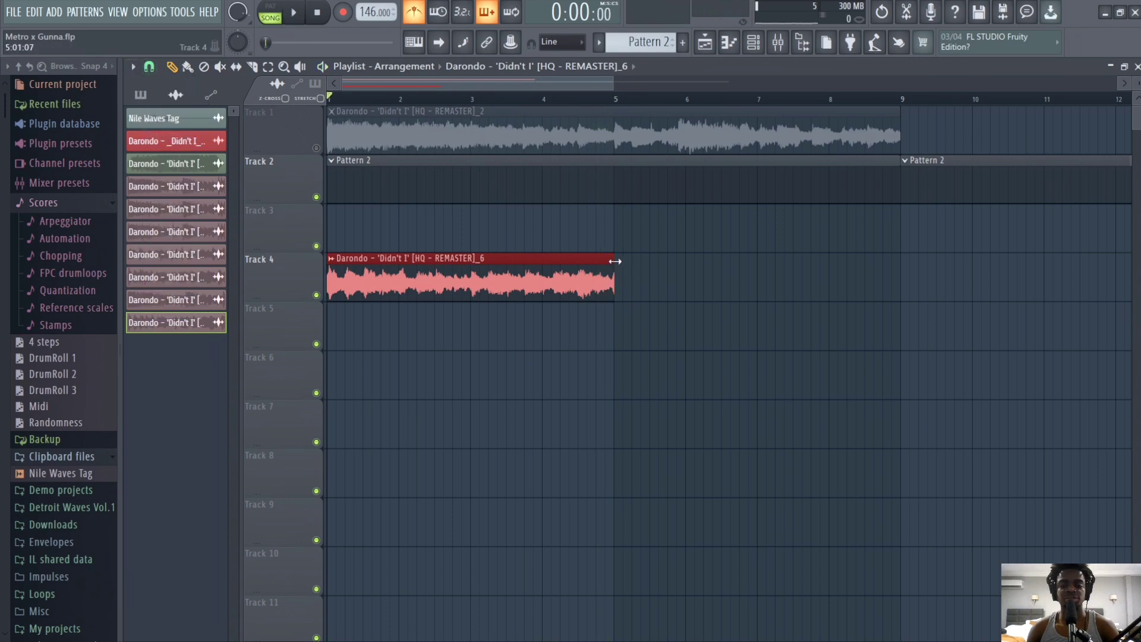
- Align the Darondo _6 clip's end precisely with bar 5 and set the playlist's grid snap to Line
drag(561, 84, 446, 85)
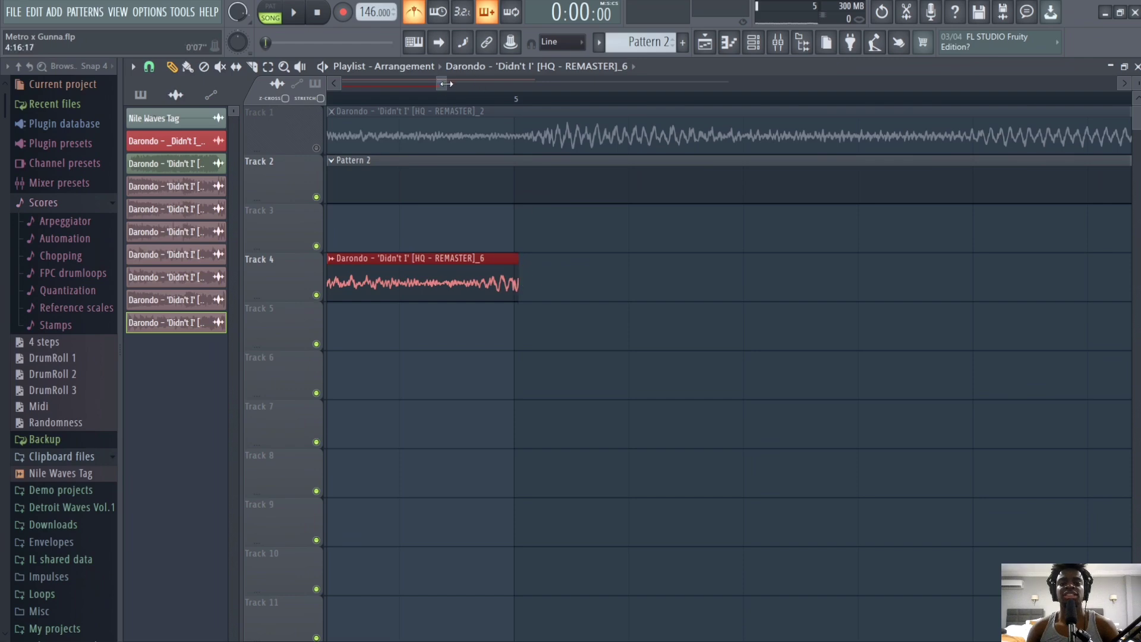
drag(443, 83, 783, 85)
drag(713, 84, 204, 88)
click(154, 70)
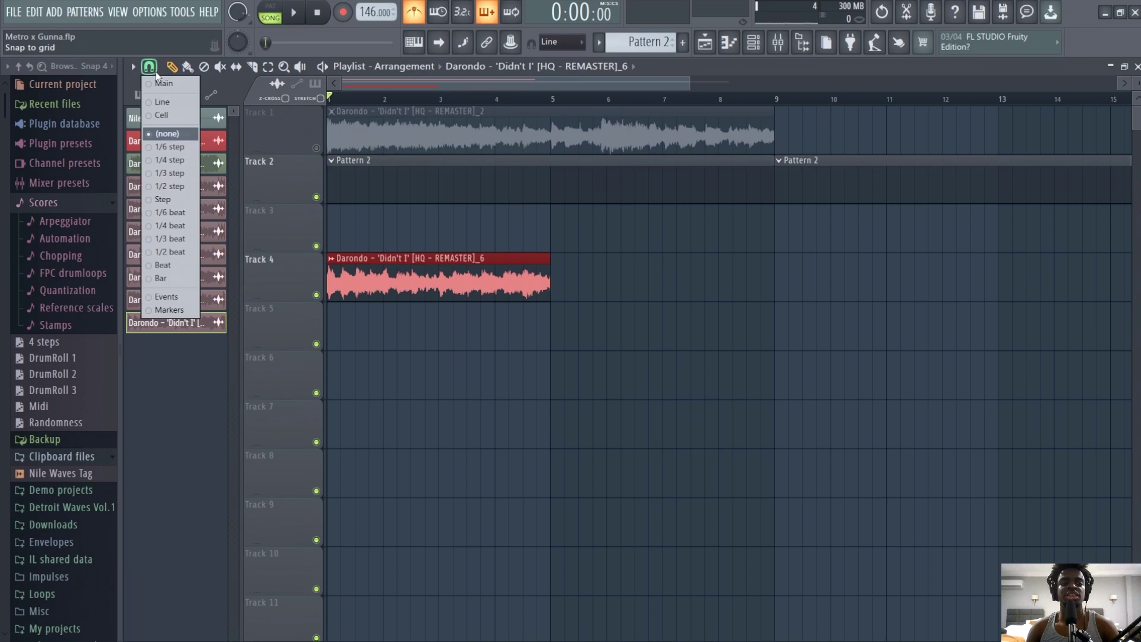
click(166, 103)
drag(683, 87, 810, 127)
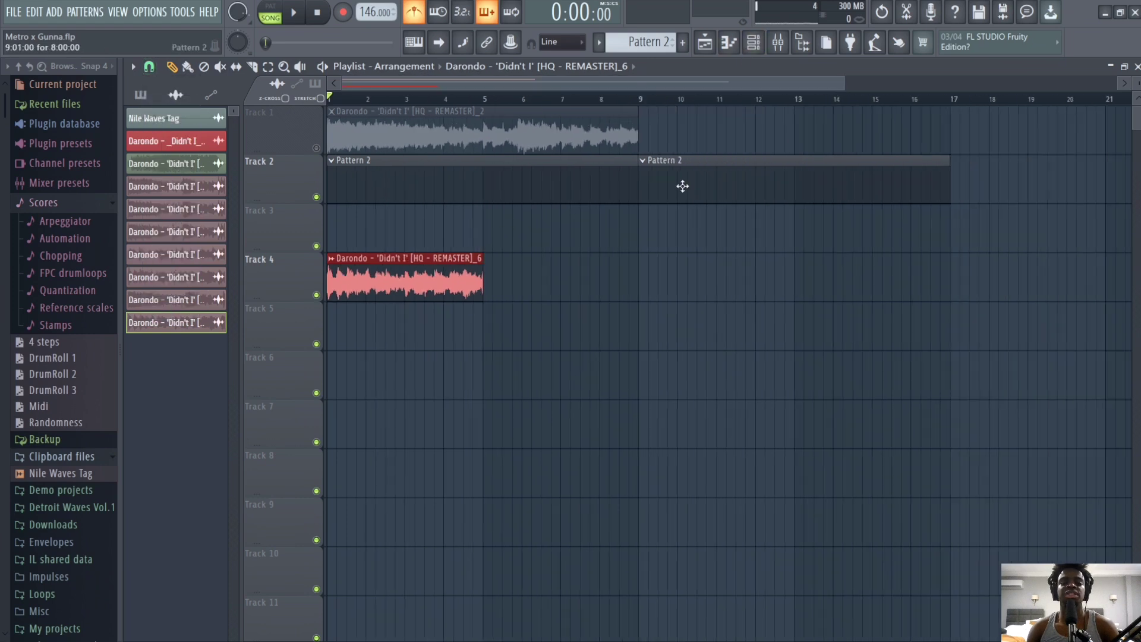
click(149, 66)
click(177, 117)
click(146, 66)
click(164, 101)
- Move the Darondo _6 clip to bar 9 on Track 1 and place a copy of it at bar 13
drag(433, 256, 715, 107)
click(464, 260)
right_click(565, 265)
key(ctrl+v)
right_click(529, 242)
click(811, 136)
drag(838, 131, 820, 129)
- Unmute Track 1 and play the arrangement from bar 9
click(641, 99)
click(317, 149)
key(space)
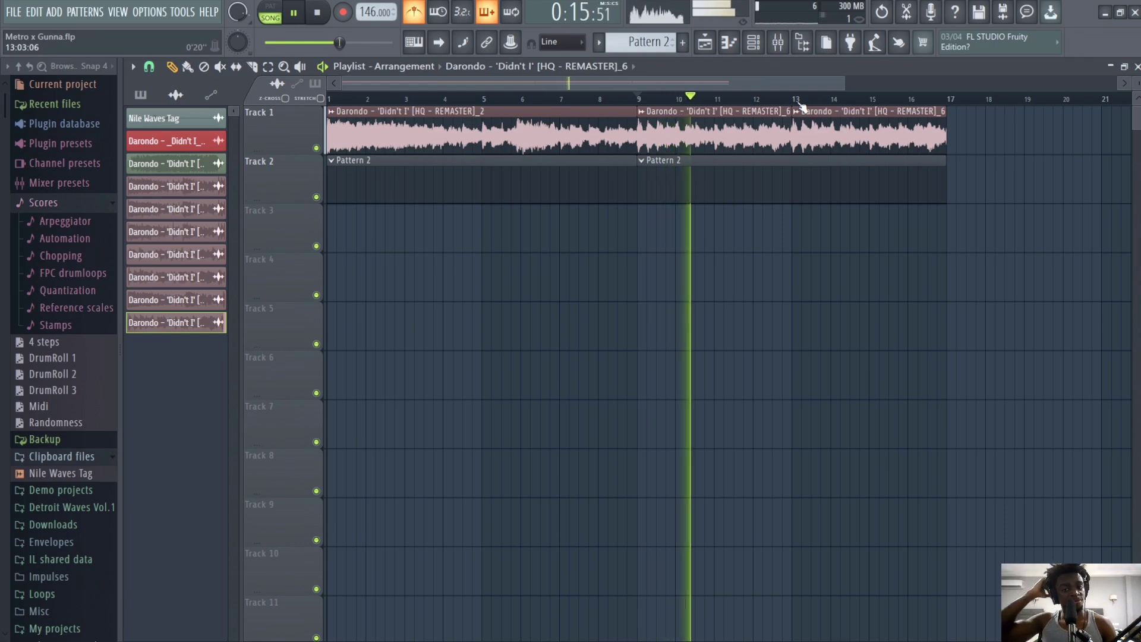
- Assign the Darondo _6 clip the project tempo and set its stretch mode to e3 generic
double_click(750, 132)
right_click(440, 219)
click(475, 244)
click(574, 534)
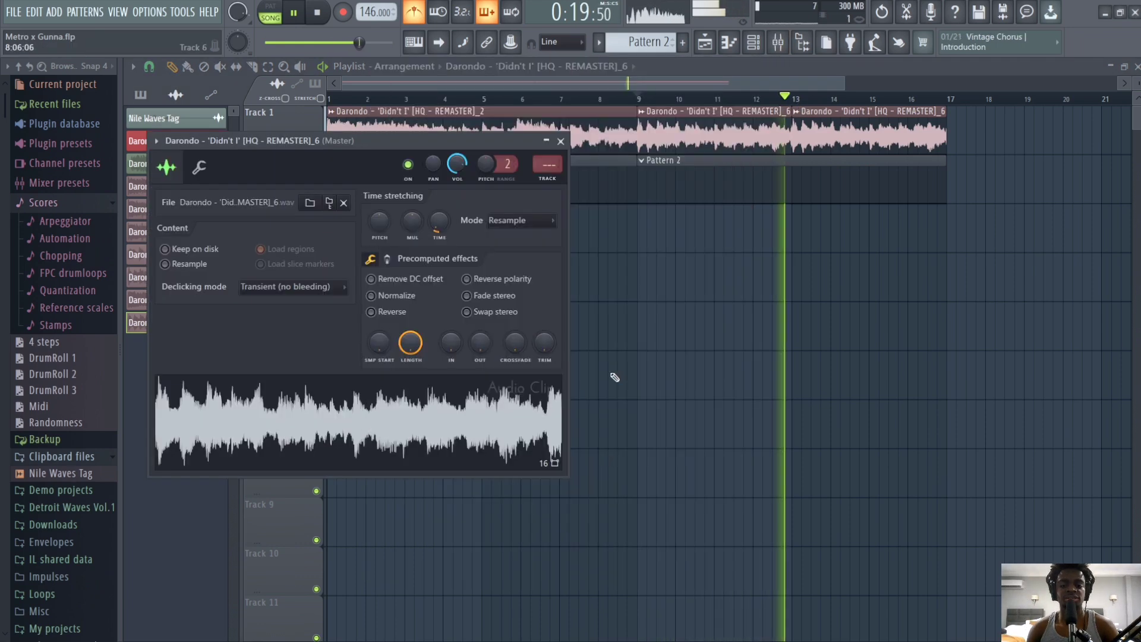
click(521, 219)
click(512, 286)
click(914, 224)
right_click(918, 221)
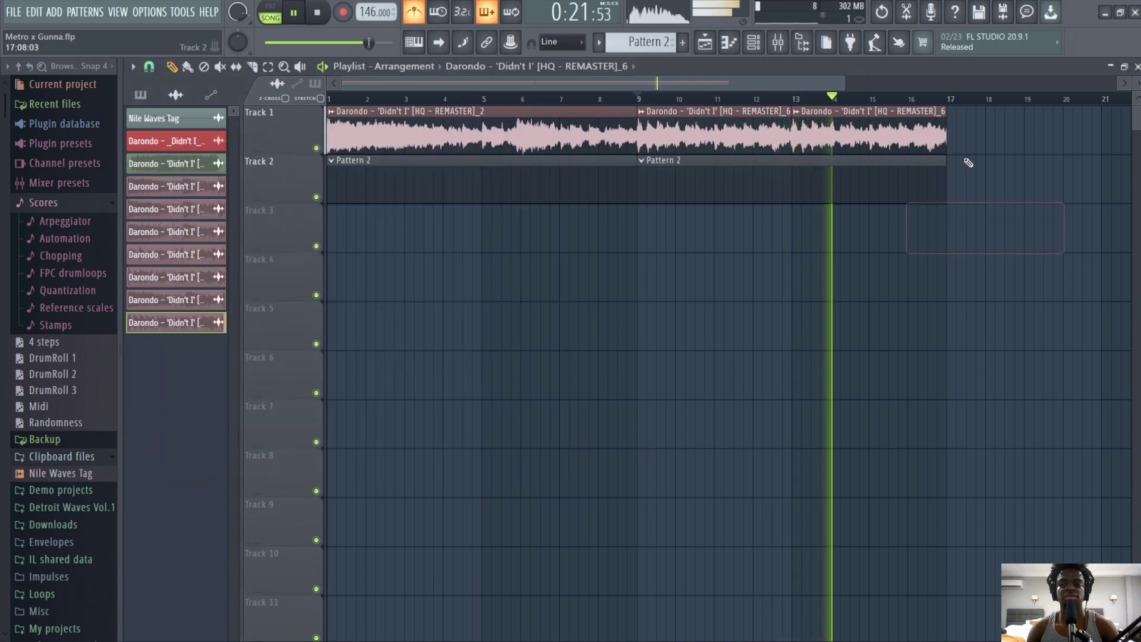
- Check the Darondo _2 clip's pitch setting and set the Darondo _6 clip's pitch shift to -100 cents
key(space)
double_click(457, 121)
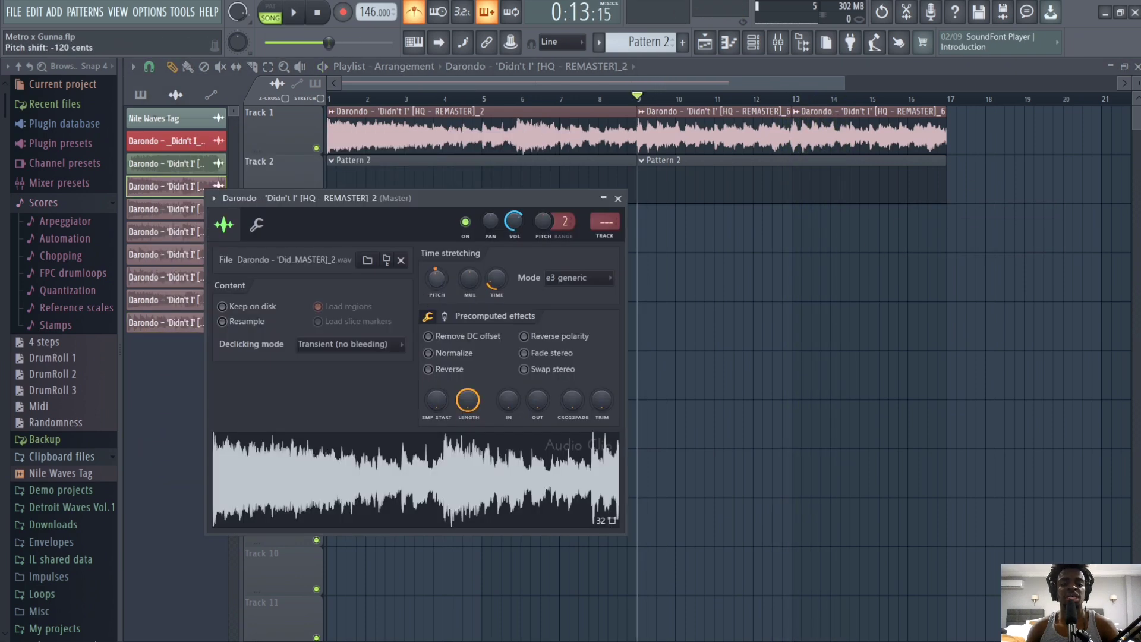
click(670, 138)
double_click(714, 141)
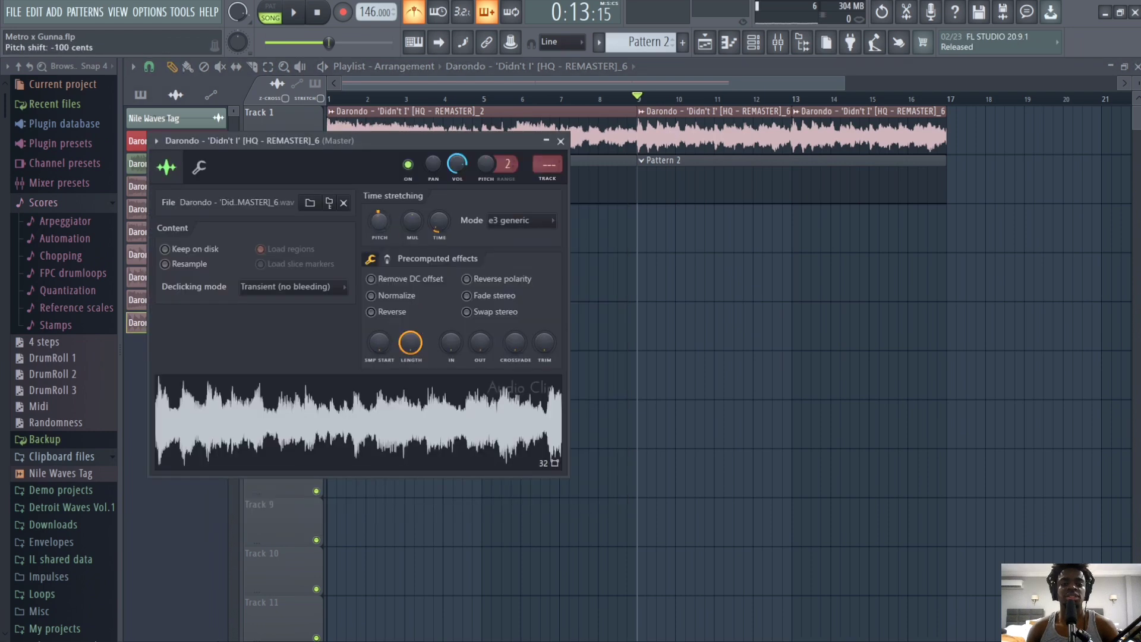
click(876, 277)
right_click(876, 277)
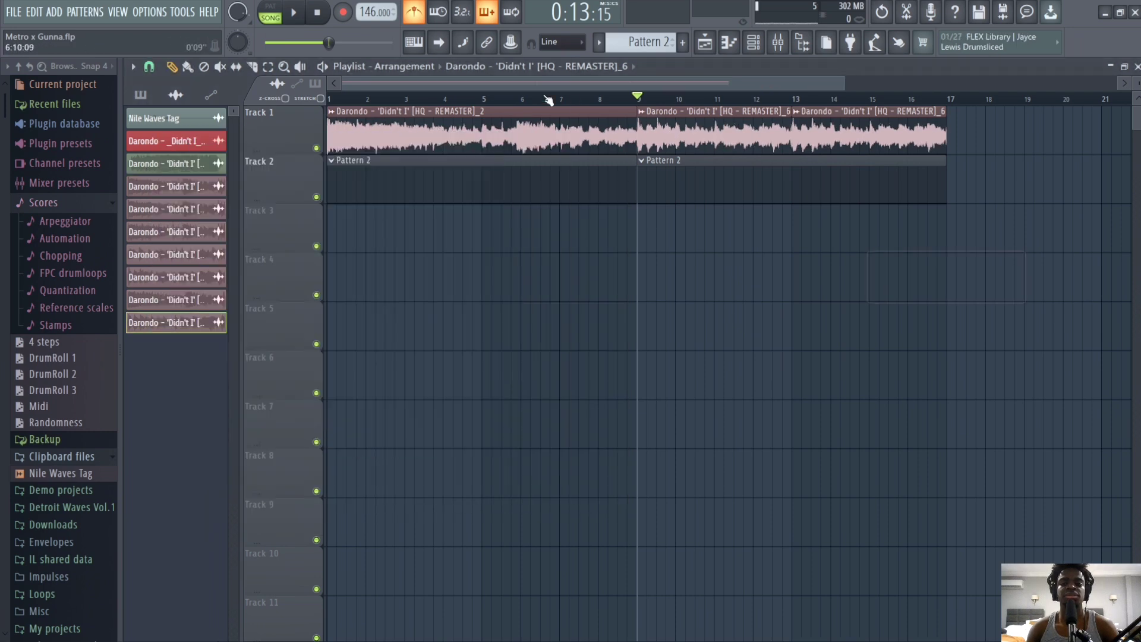
- Play from bar 1, turn off the metronome, and set the tempo to 150 BPM with all channels restretched
drag(538, 98, 327, 103)
key(space)
click(497, 262)
right_click(498, 262)
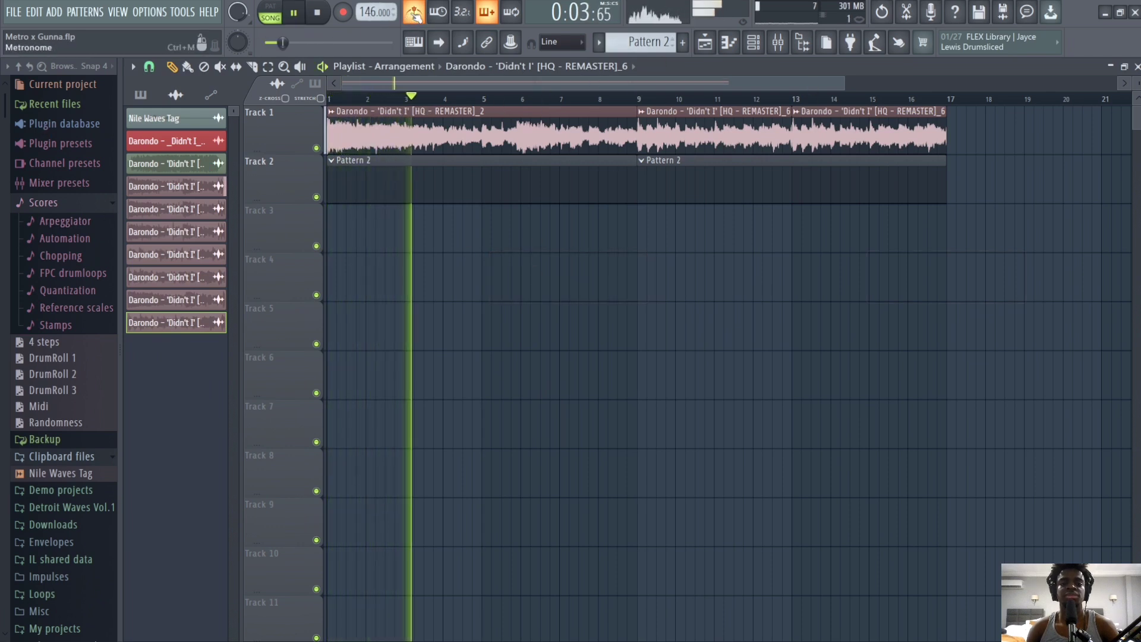
key(space)
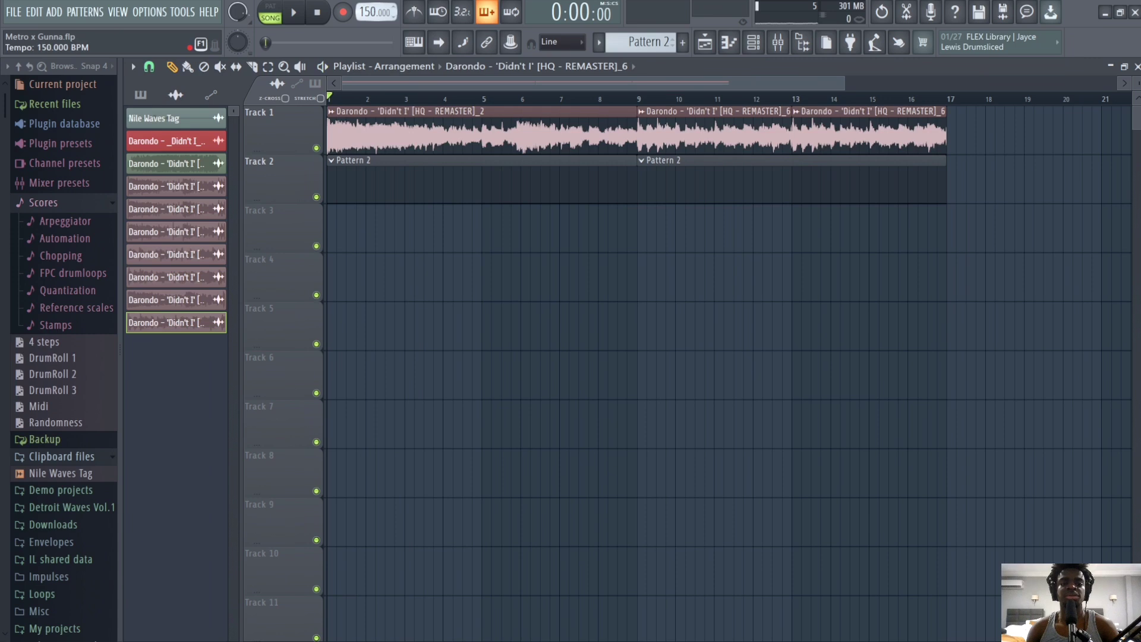
click(614, 371)
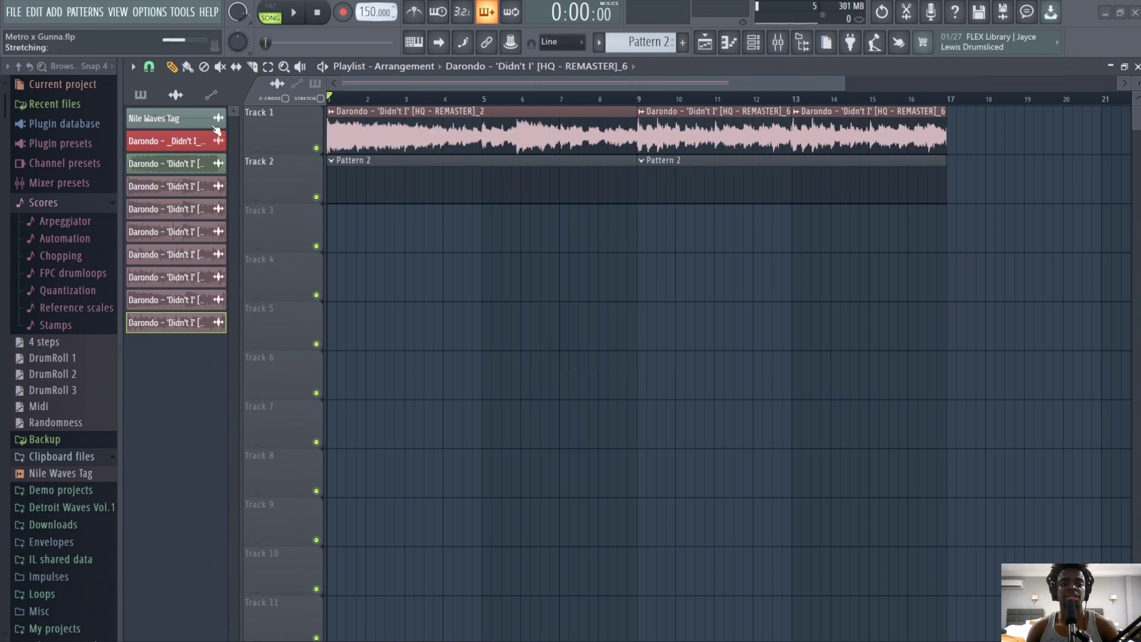
- Select Pattern 2 and show all channels in the channel rack
click(443, 178)
click(753, 42)
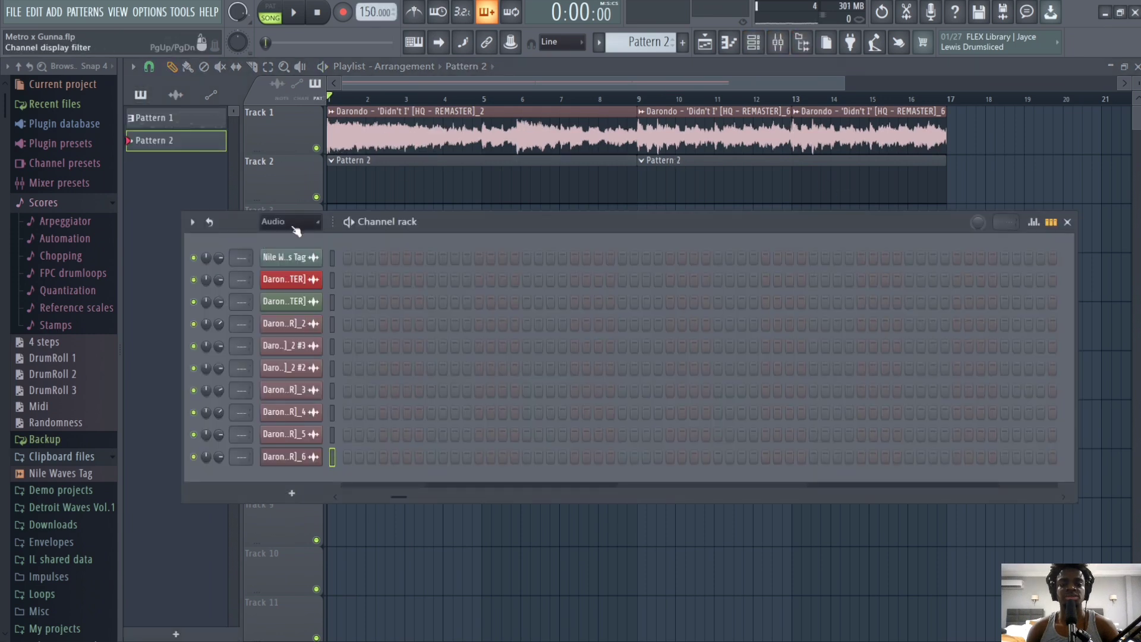
click(297, 226)
click(303, 237)
drag(447, 228, 442, 258)
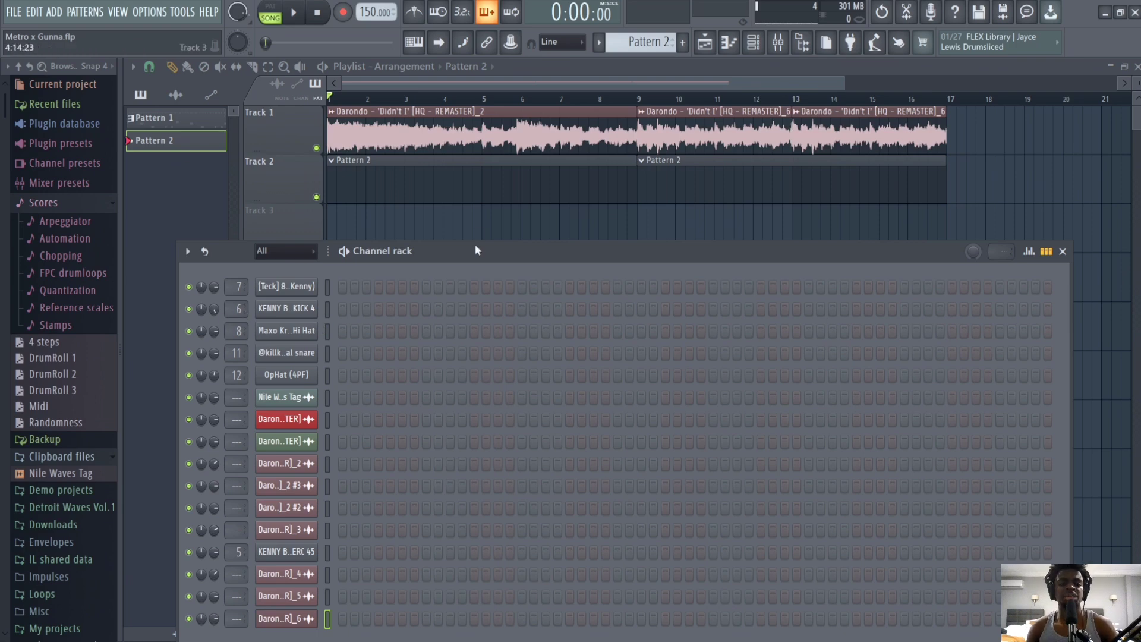
- Open the Maxo Kream hi-hat channel from the channel rack and audition its sample
click(291, 331)
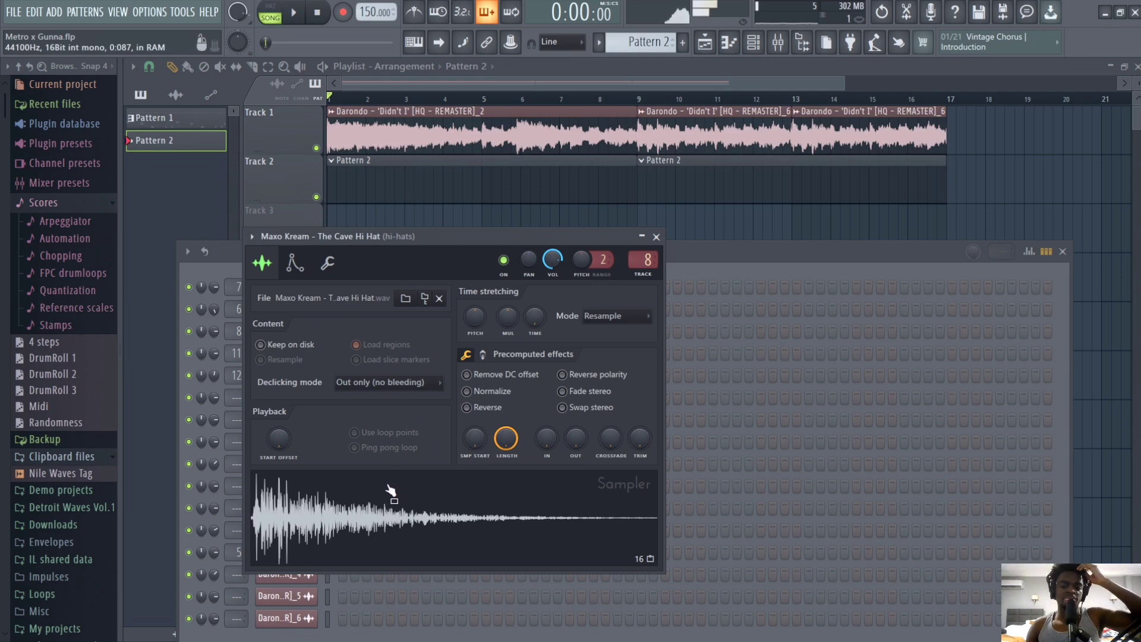
click(733, 232)
right_click(734, 232)
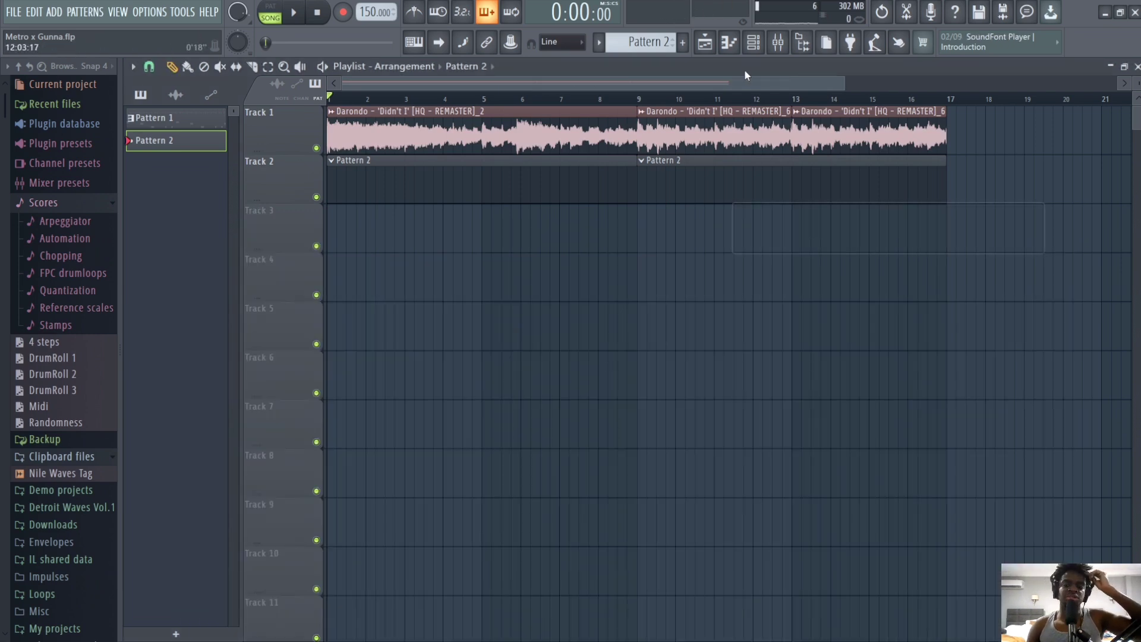
click(753, 43)
click(286, 331)
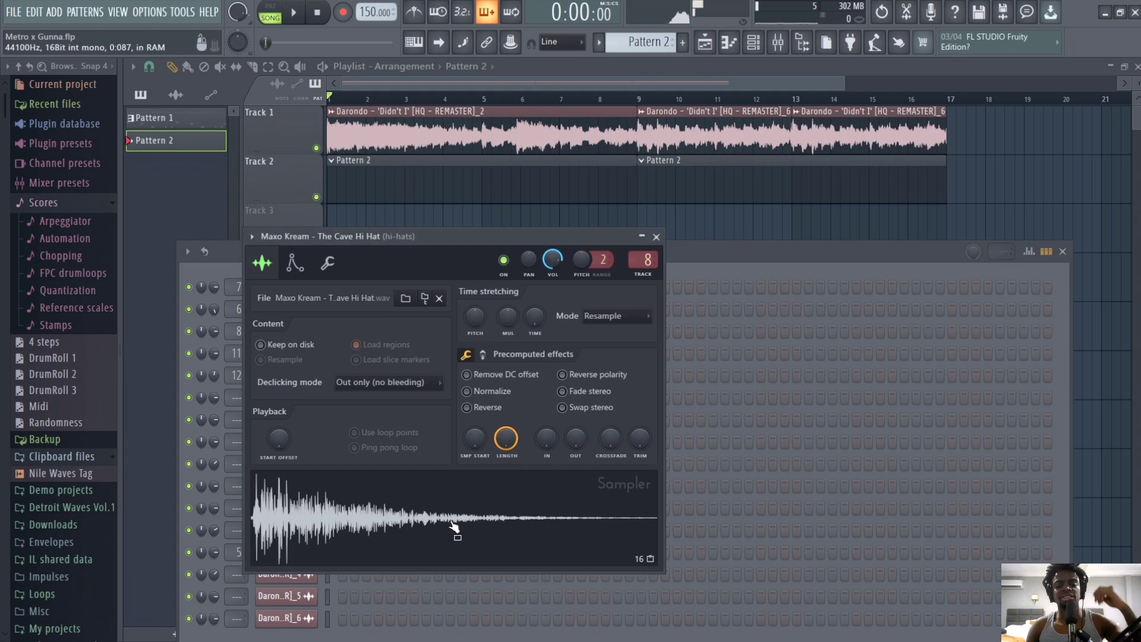
click(692, 265)
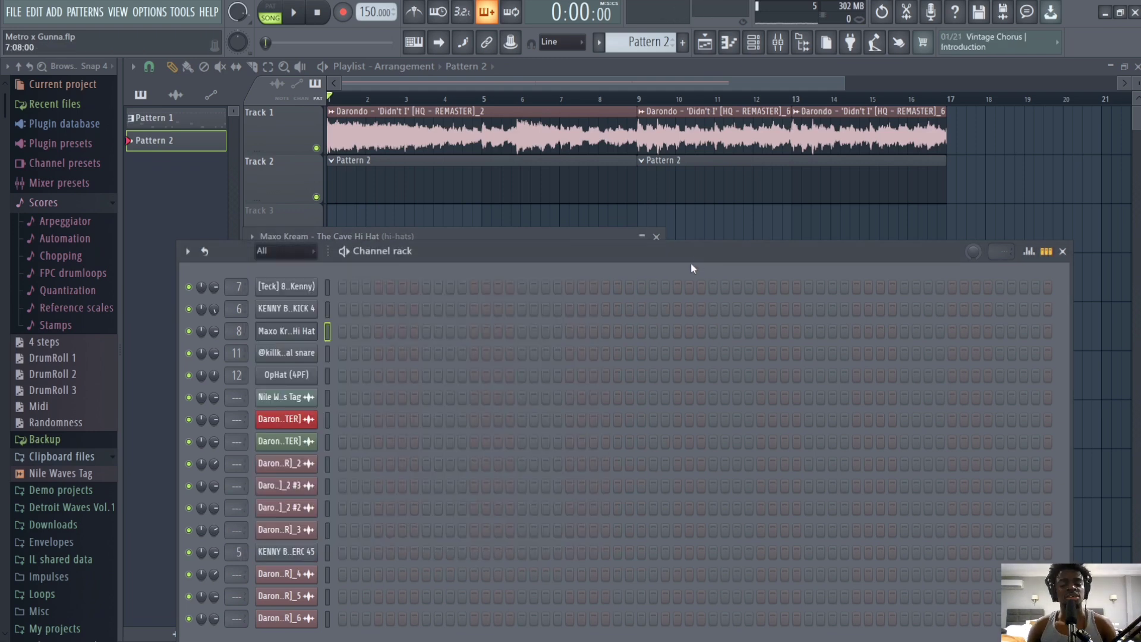
click(318, 326)
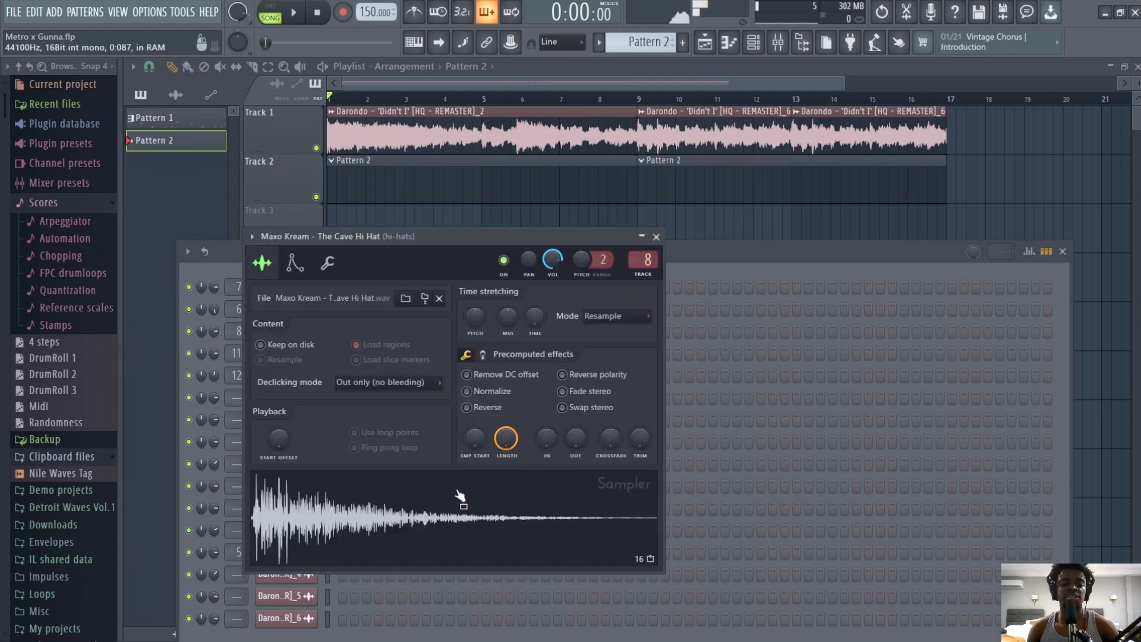
click(794, 271)
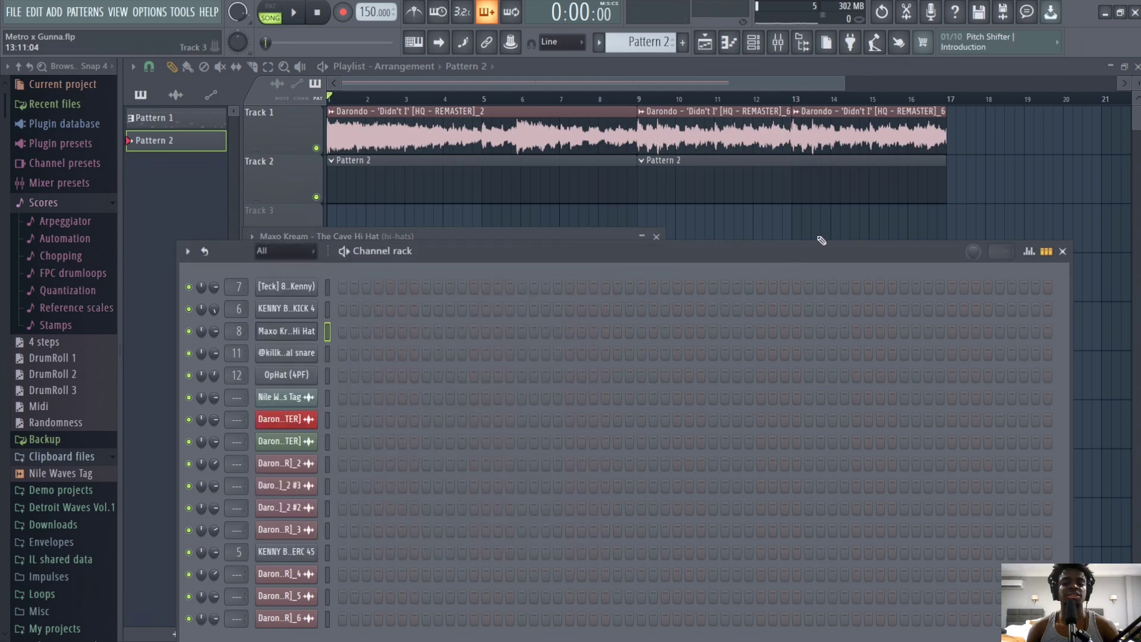
- Look at the Maxo Kream hi-hat's empty piano roll and its sampler settings, and return to the channel rack
right_click(297, 334)
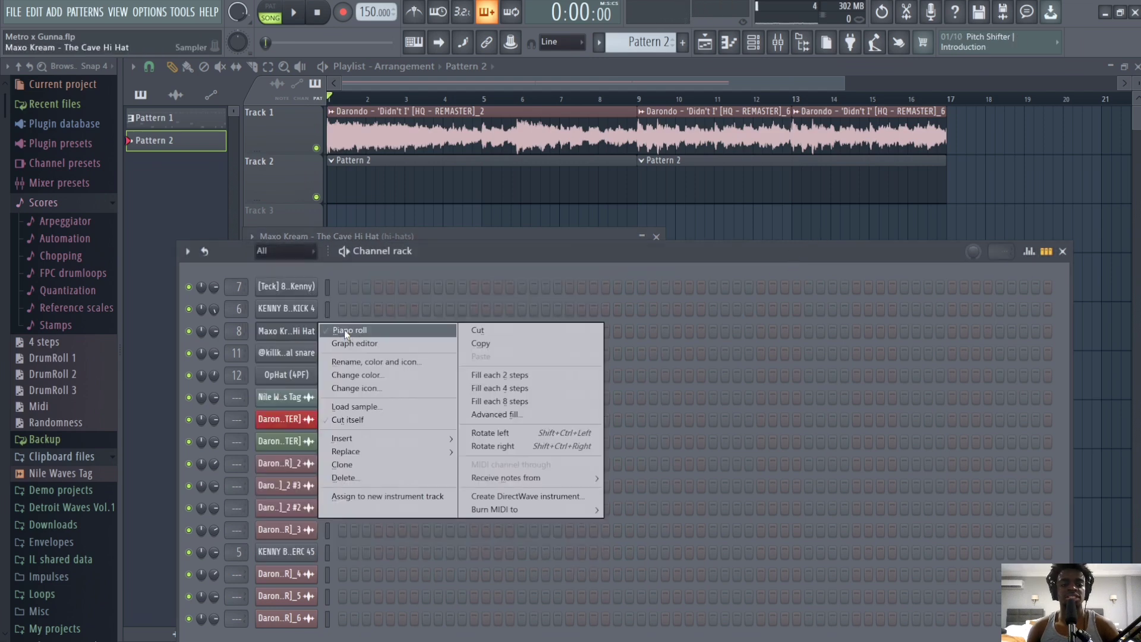
click(343, 331)
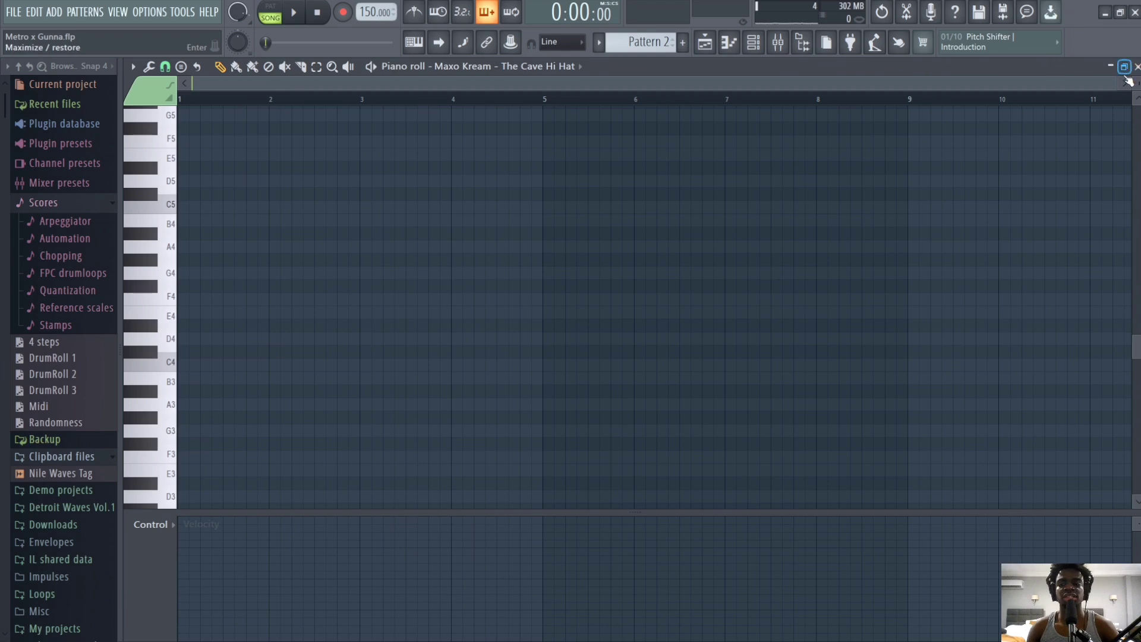
click(705, 42)
click(753, 42)
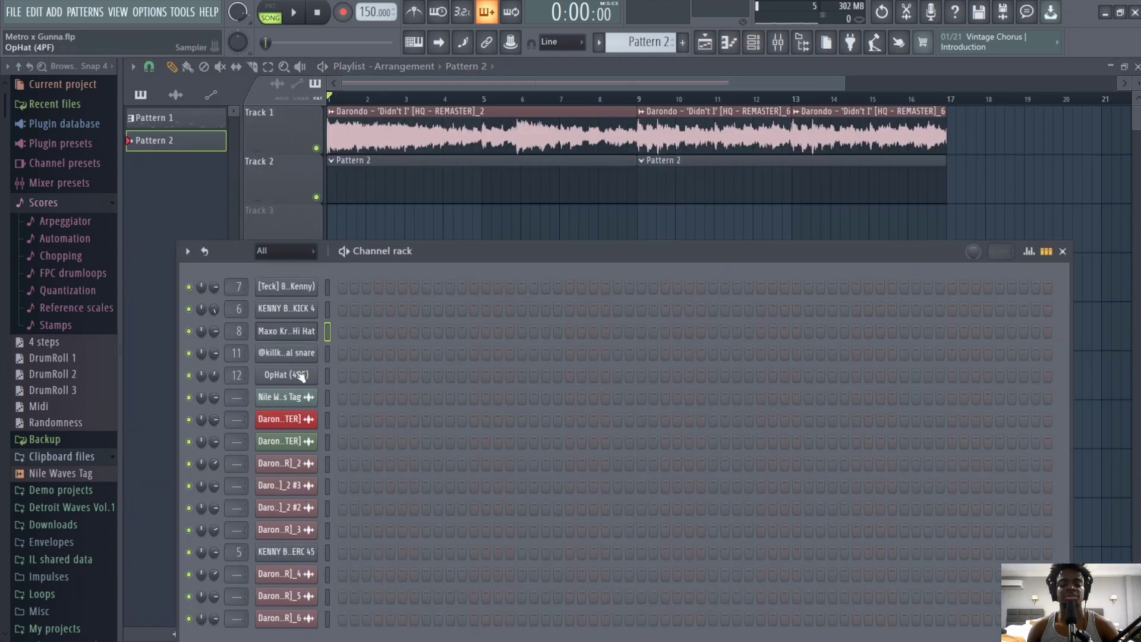
click(312, 331)
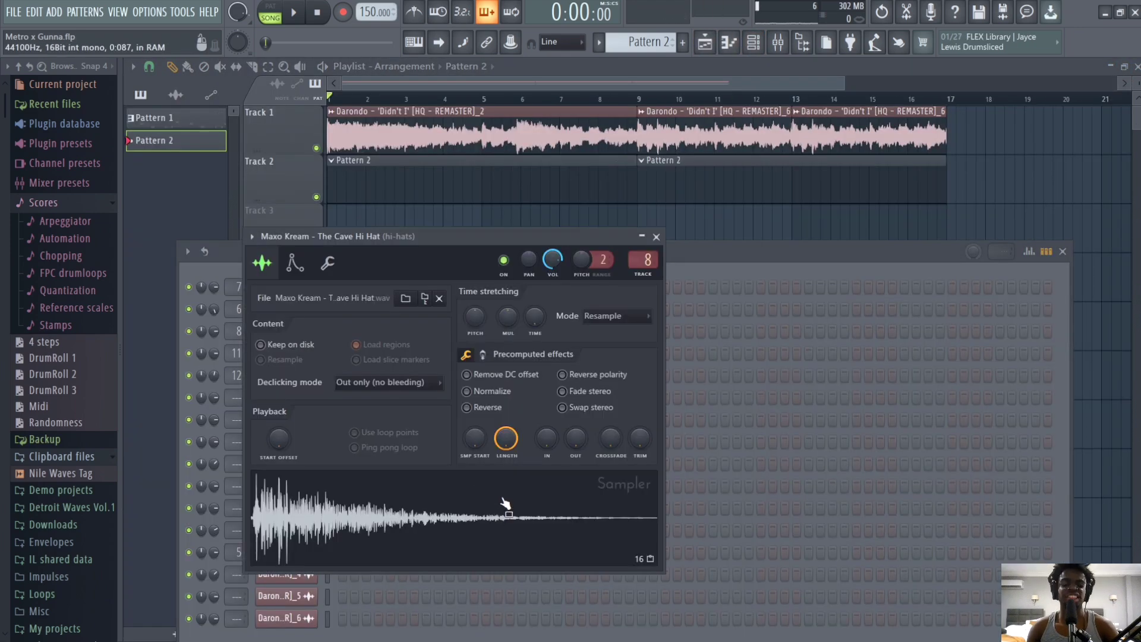
click(721, 255)
- Draw scattered notes out to bar 8 in the Maxo Kream hi-hat's piano roll to extend Pattern 2
right_click(315, 328)
click(341, 328)
drag(758, 87, 911, 87)
click(916, 233)
click(1004, 180)
drag(687, 83, 760, 83)
click(888, 180)
click(956, 206)
click(965, 128)
key(F7)
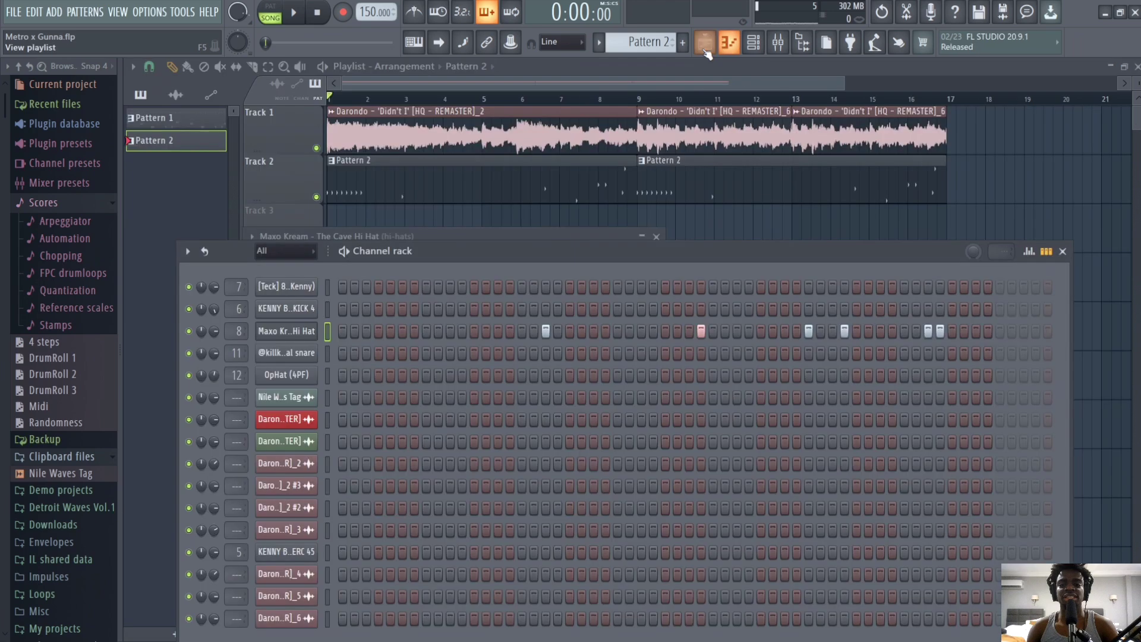
- Fill the Maxo Kream hi-hat on each 2 steps and play the song from the start with the channel rack moved higher
right_click(315, 328)
click(569, 373)
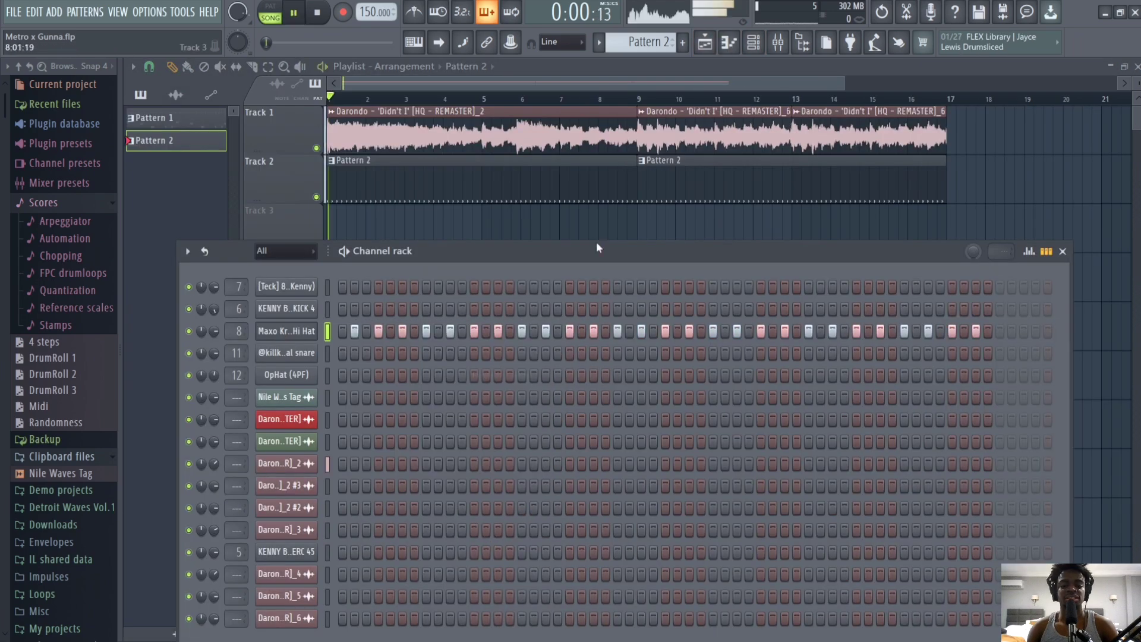
drag(556, 252, 605, 175)
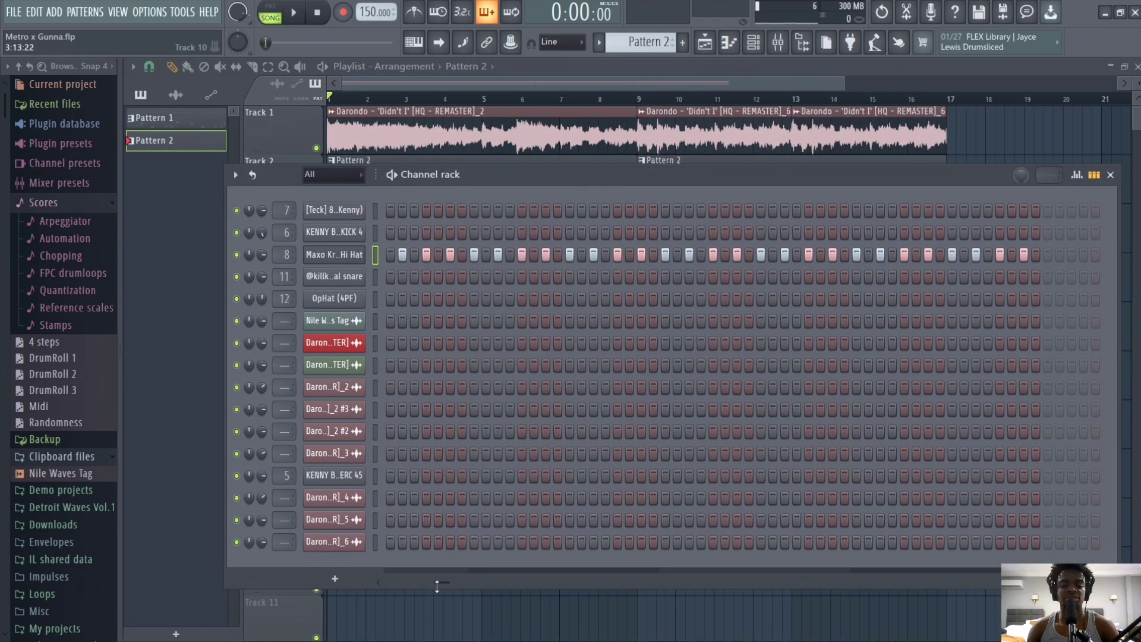
key(space)
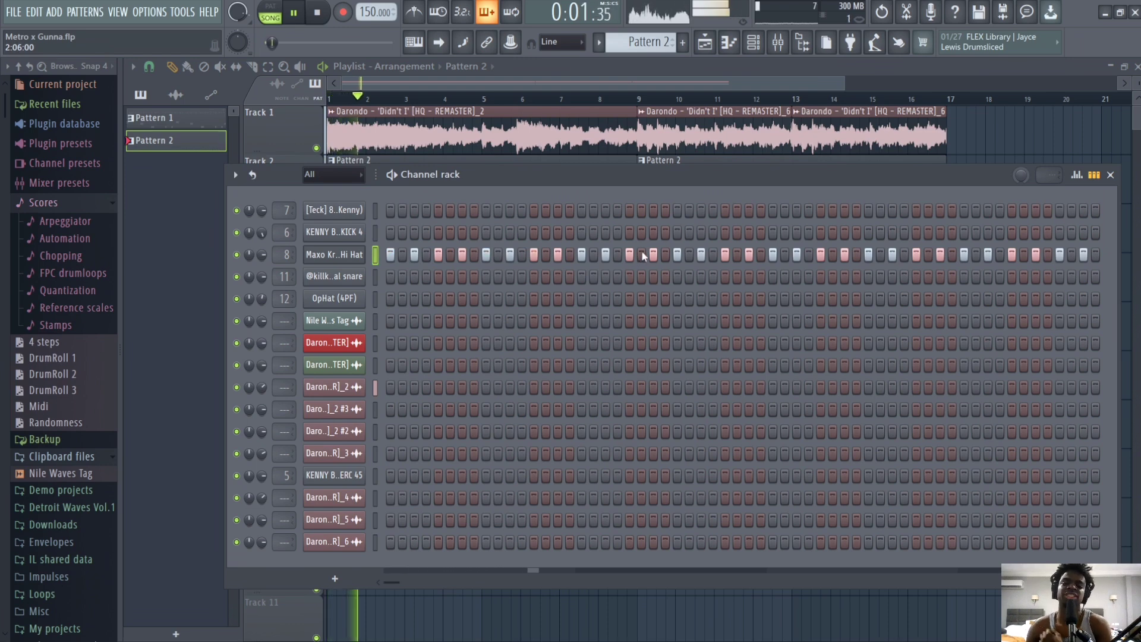
key(space)
key(space)
key(space)
key(space)
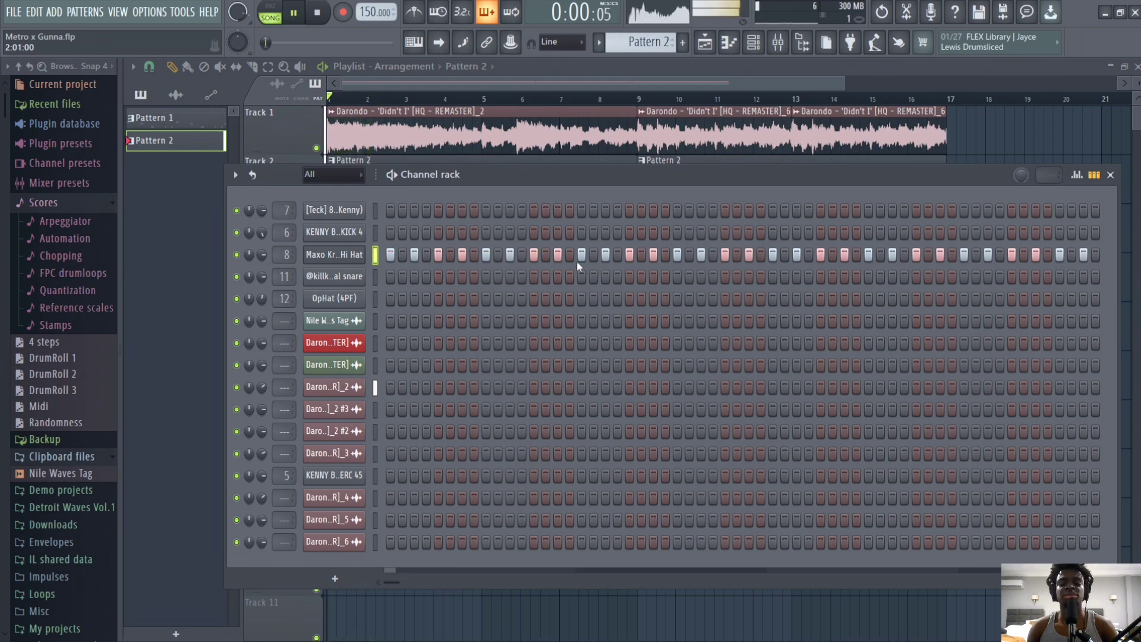
- Add extra in-between hi-hat hits in bars 1, 3, 5, 7 and 8 during playback, and stop
click(450, 254)
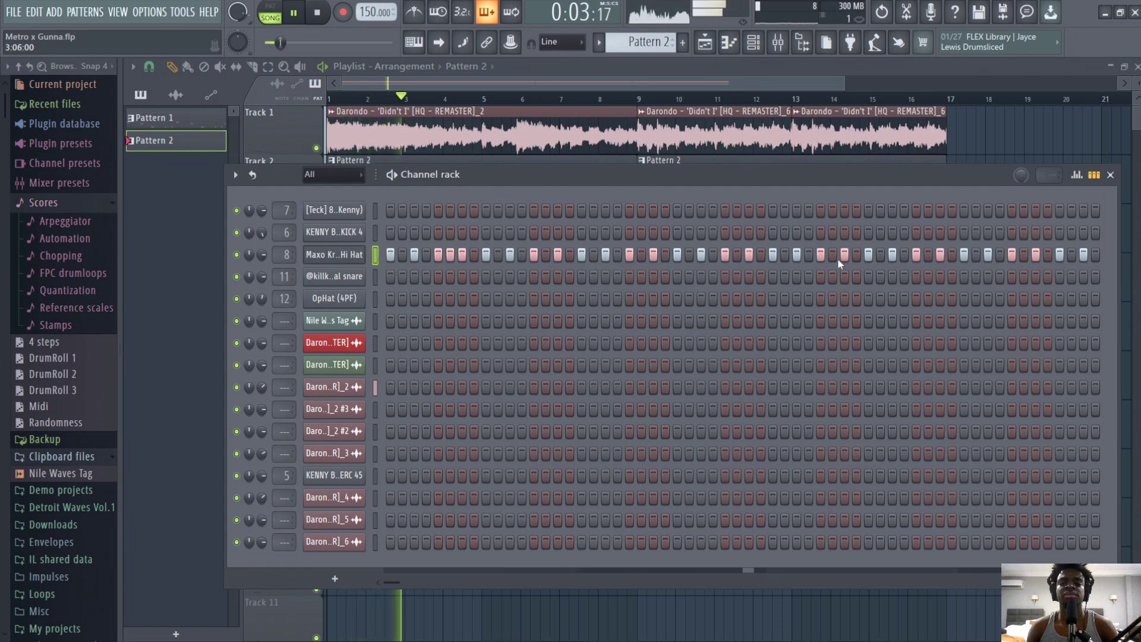
drag(547, 585, 627, 579)
click(868, 255)
click(1060, 256)
drag(708, 580, 723, 580)
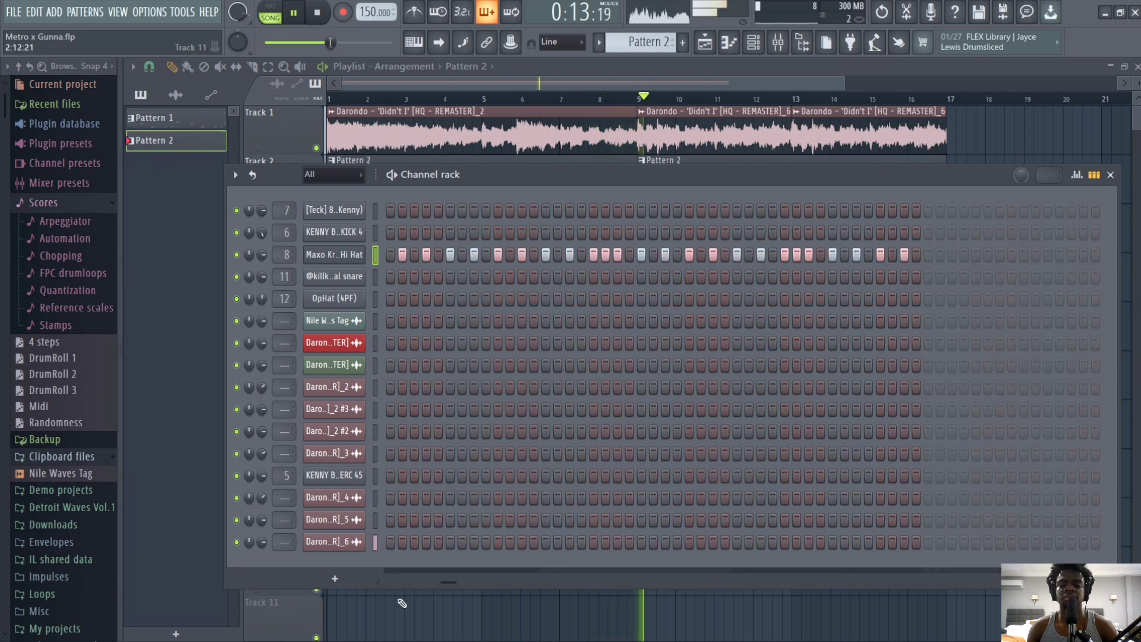
key(space)
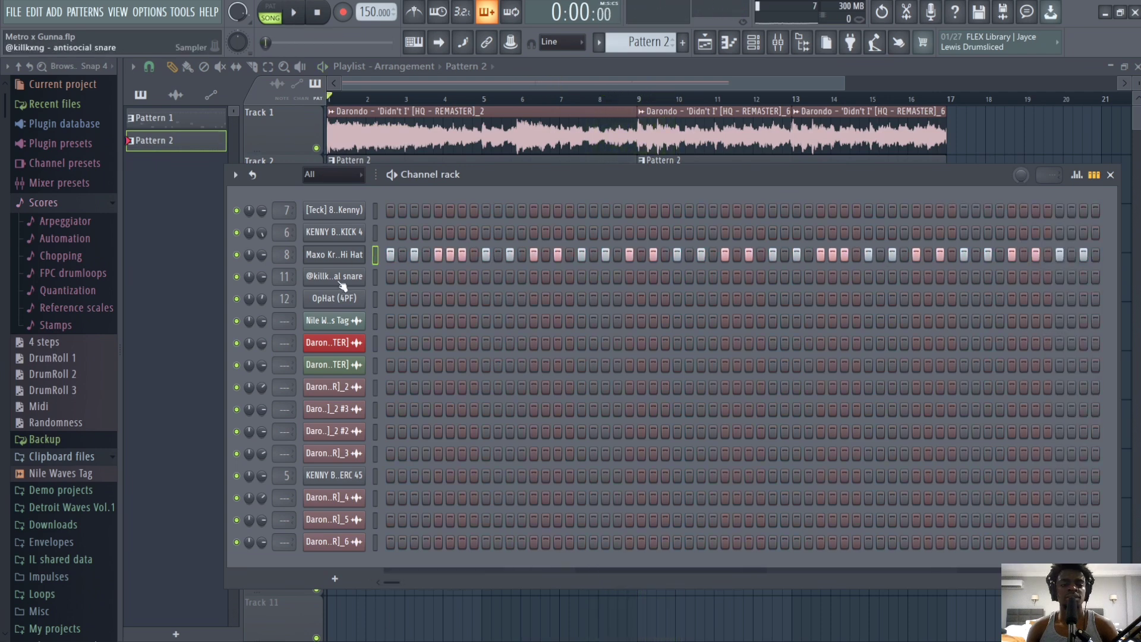
- Open the antisocial snare channel and audition its sample
click(338, 278)
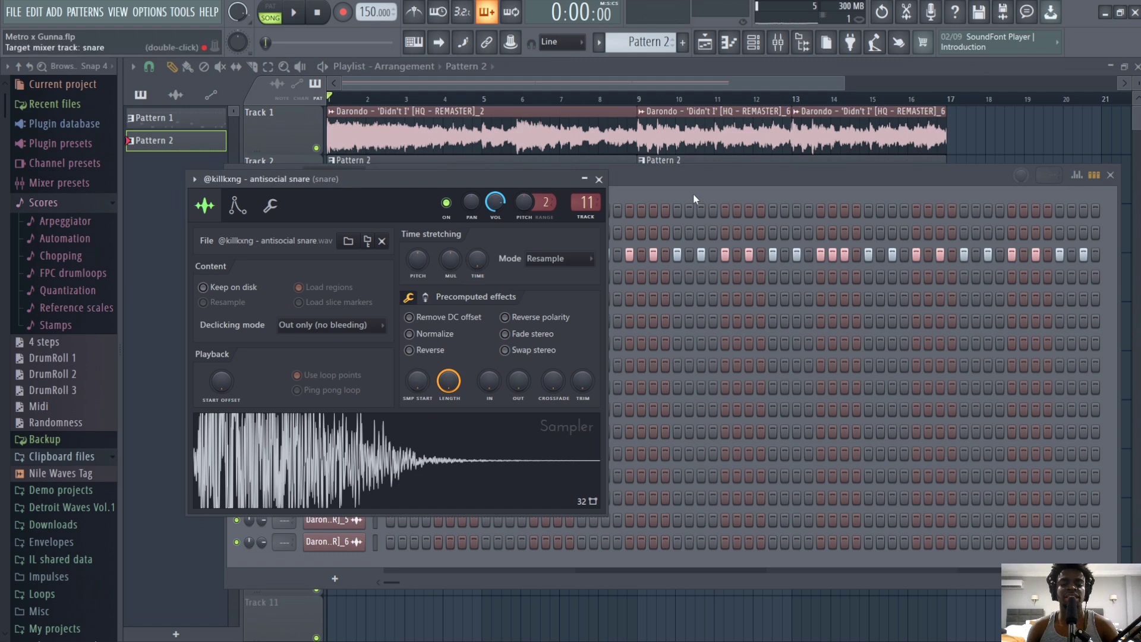
click(338, 278)
click(337, 278)
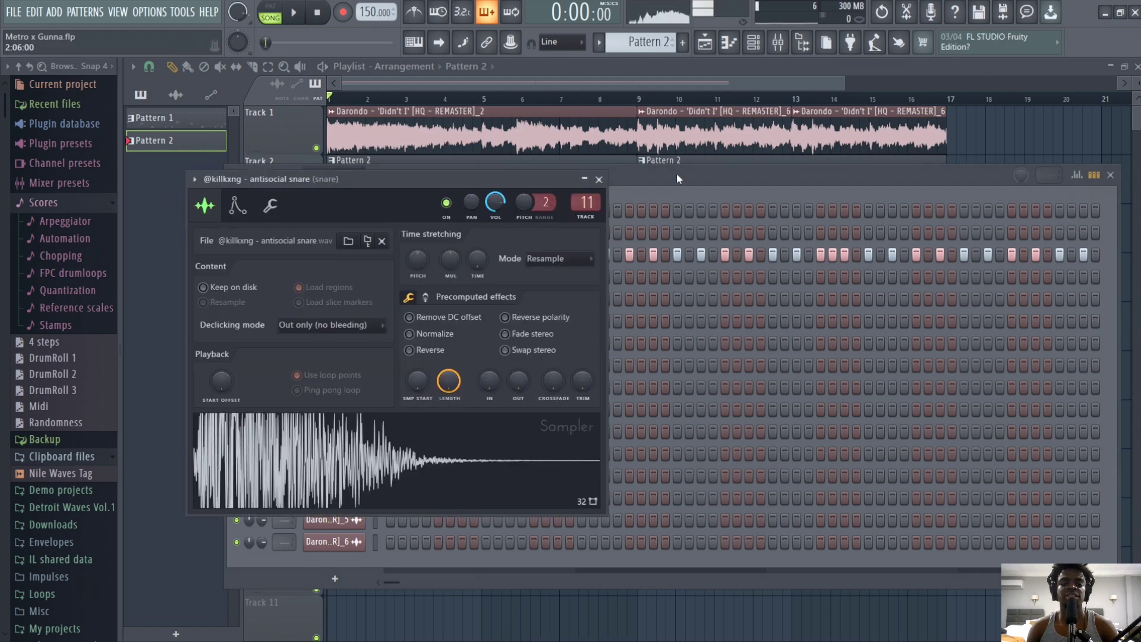
- Place snare hits on steps 9, 15, 25, 41, 47, 51 and 57 of Pattern 2 while the song plays
click(604, 229)
key(space)
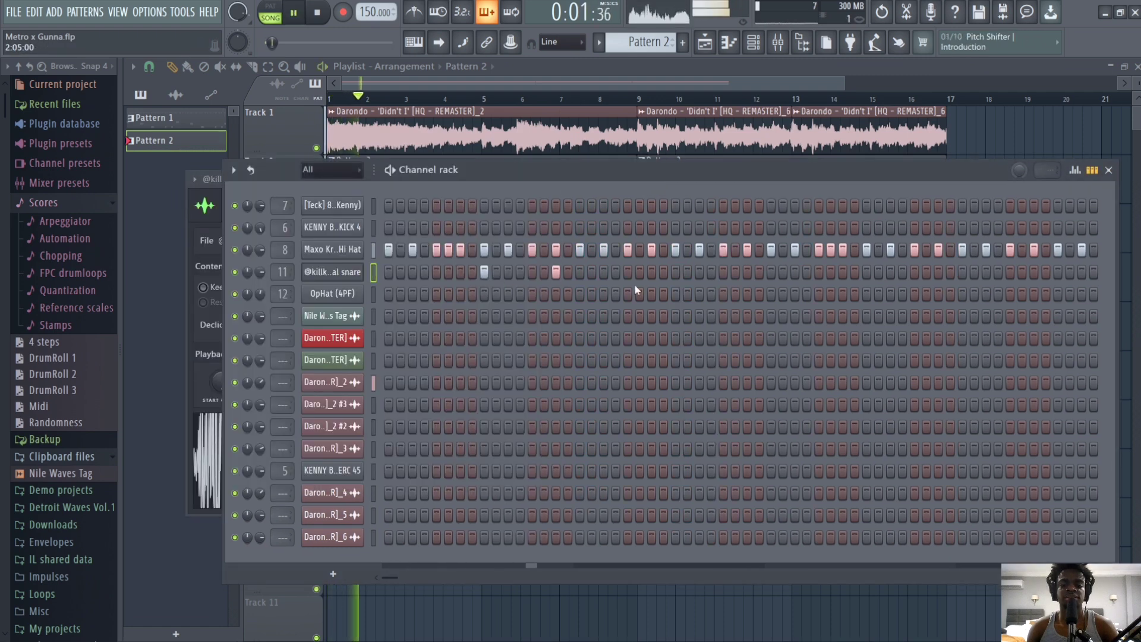
click(675, 272)
click(867, 272)
click(937, 271)
click(986, 271)
click(1057, 272)
drag(515, 576, 537, 577)
key(space)
- Duplicate the snare's first four bars into bars 5 to 8 in its piano roll and clear the selection
right_click(339, 262)
click(395, 271)
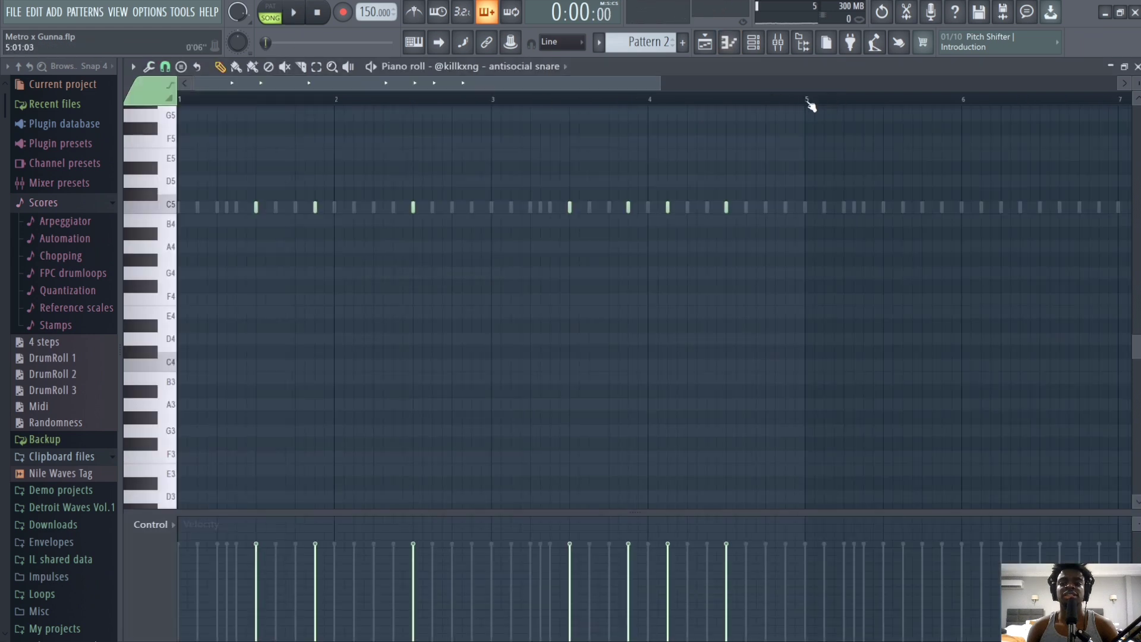
drag(809, 103, 2, 224)
key(ctrl+b)
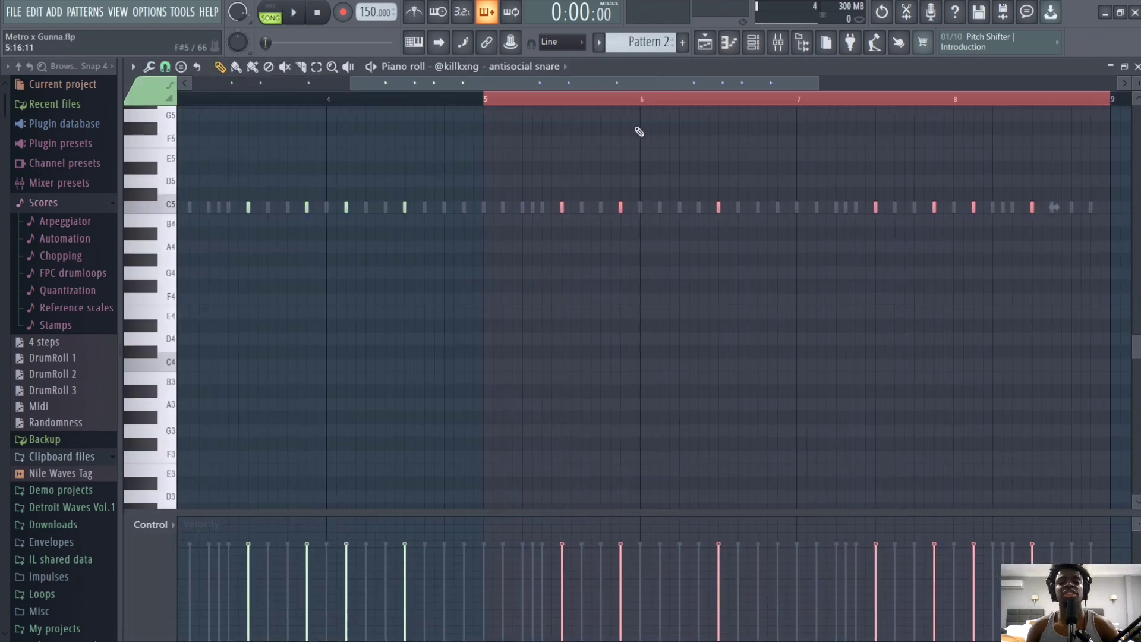
drag(630, 83, 1, 103)
drag(553, 102, 44, 123)
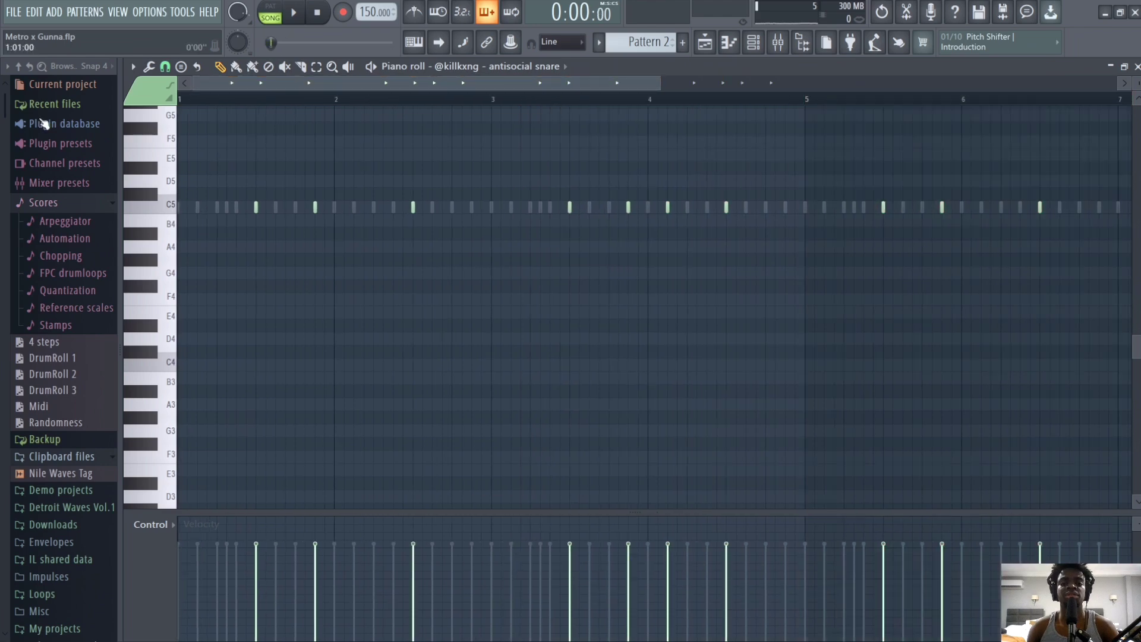
- Place a C#5 open-hat note at the start of bar 1 in the OpHat (4PF) piano roll and play the song
click(747, 52)
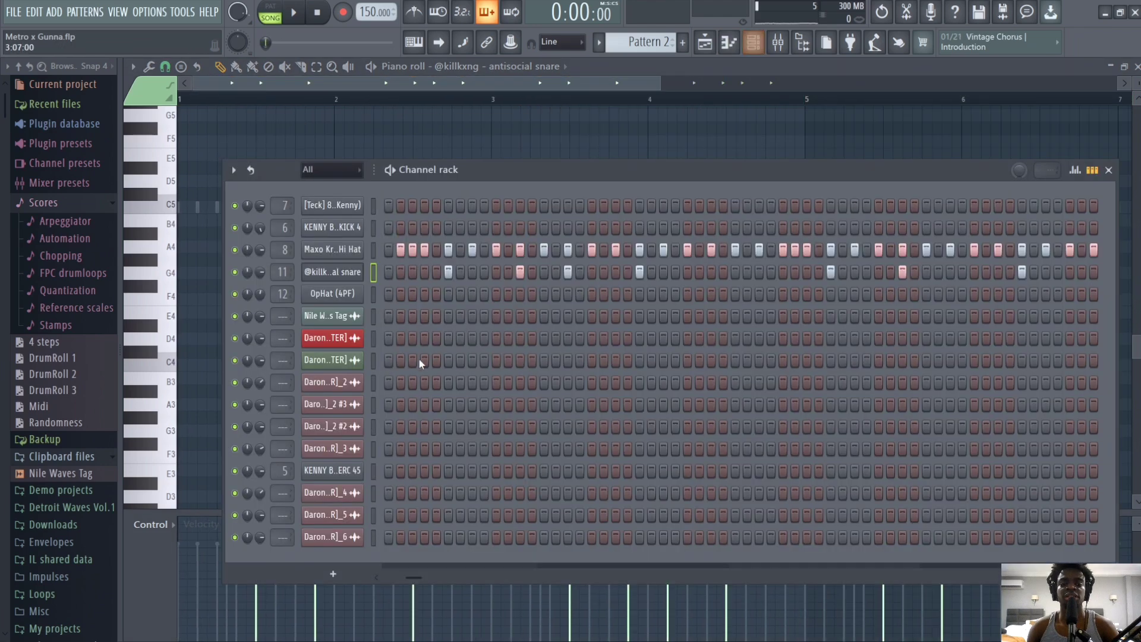
right_click(336, 294)
click(350, 293)
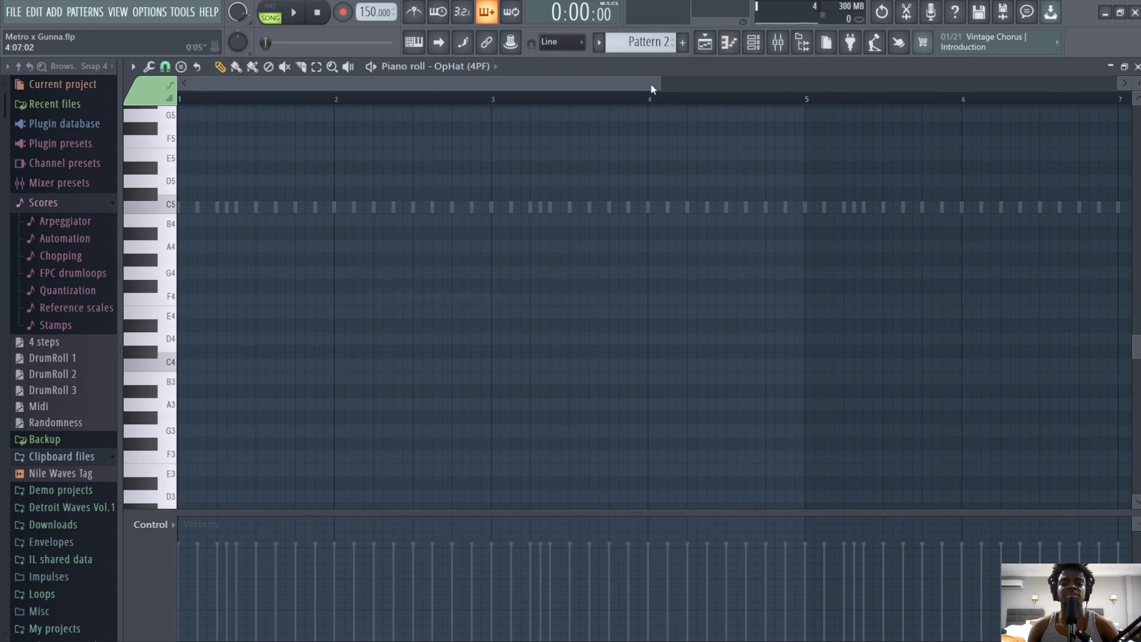
drag(658, 85, 586, 85)
scroll(254, 283, up, 3)
key(space)
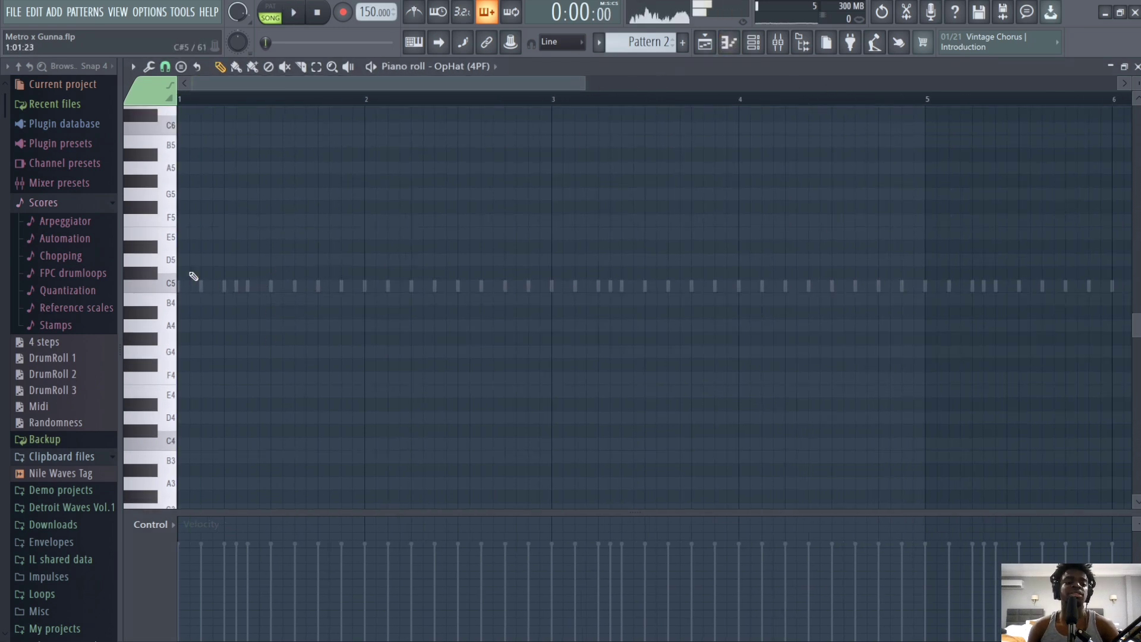
key(space)
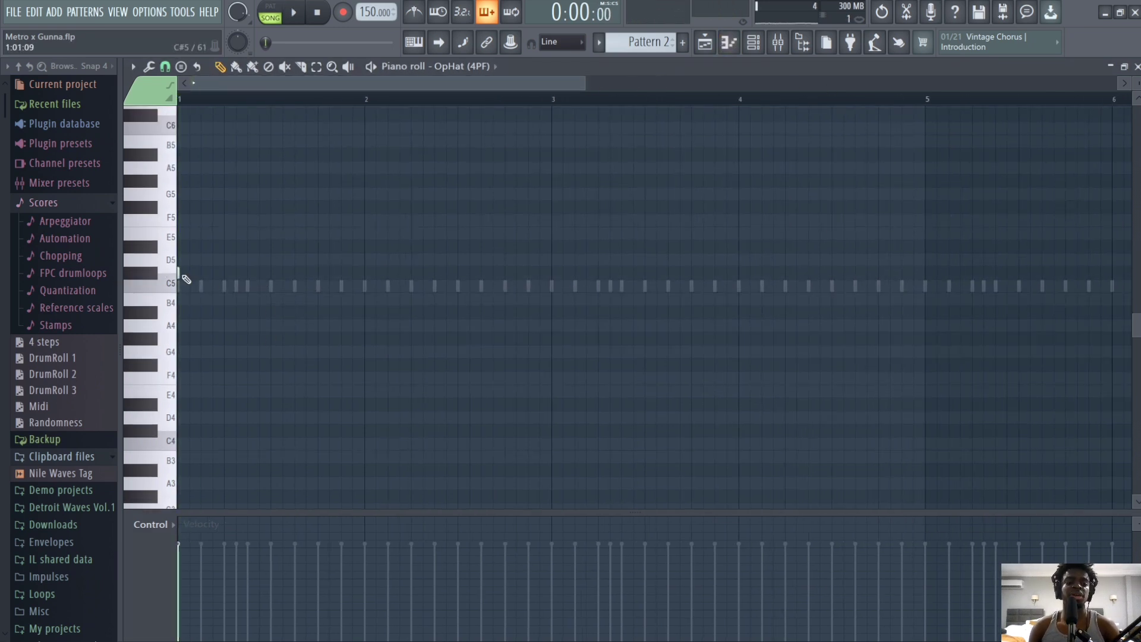
key(space)
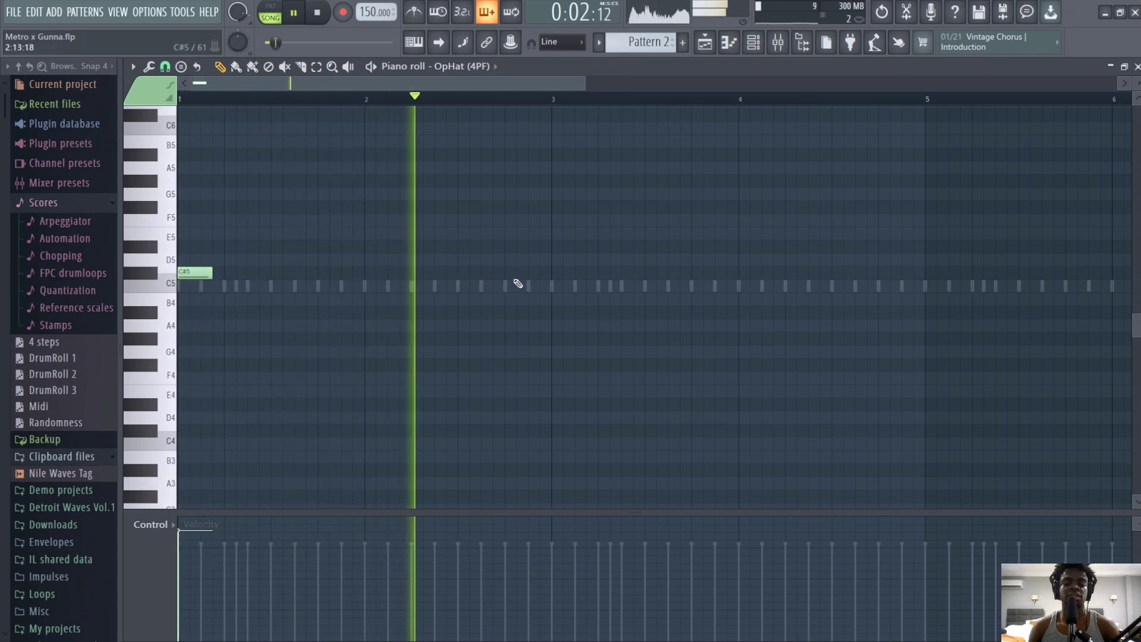
- Add OpHat notes at C#5 on bars 3 and 5 and at F4 in bar 4, and stop playback
click(564, 272)
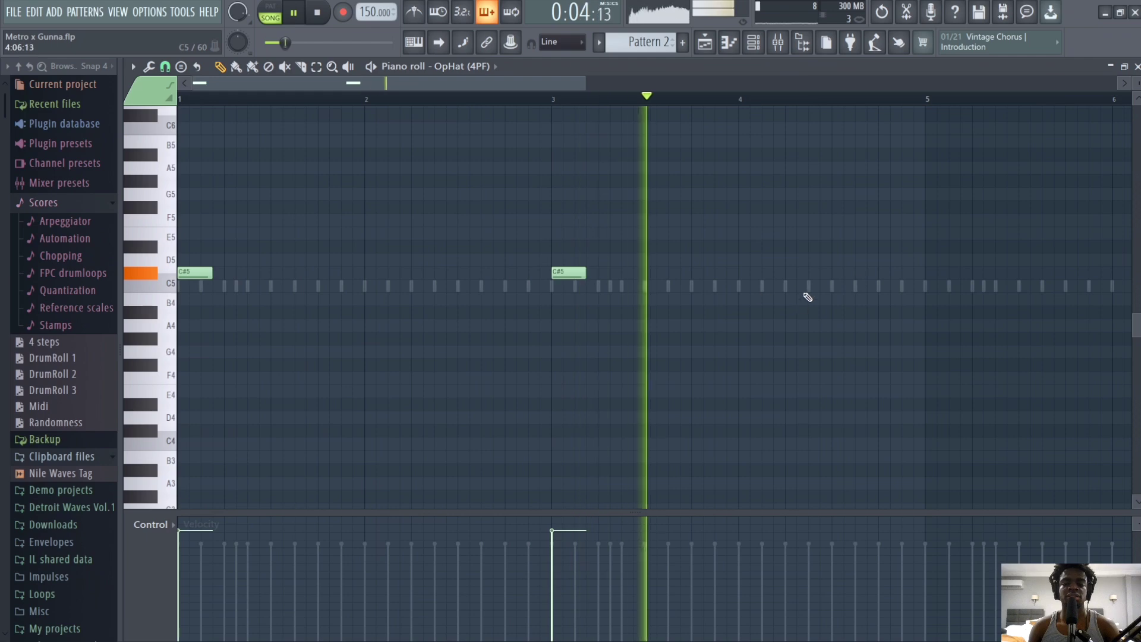
click(788, 378)
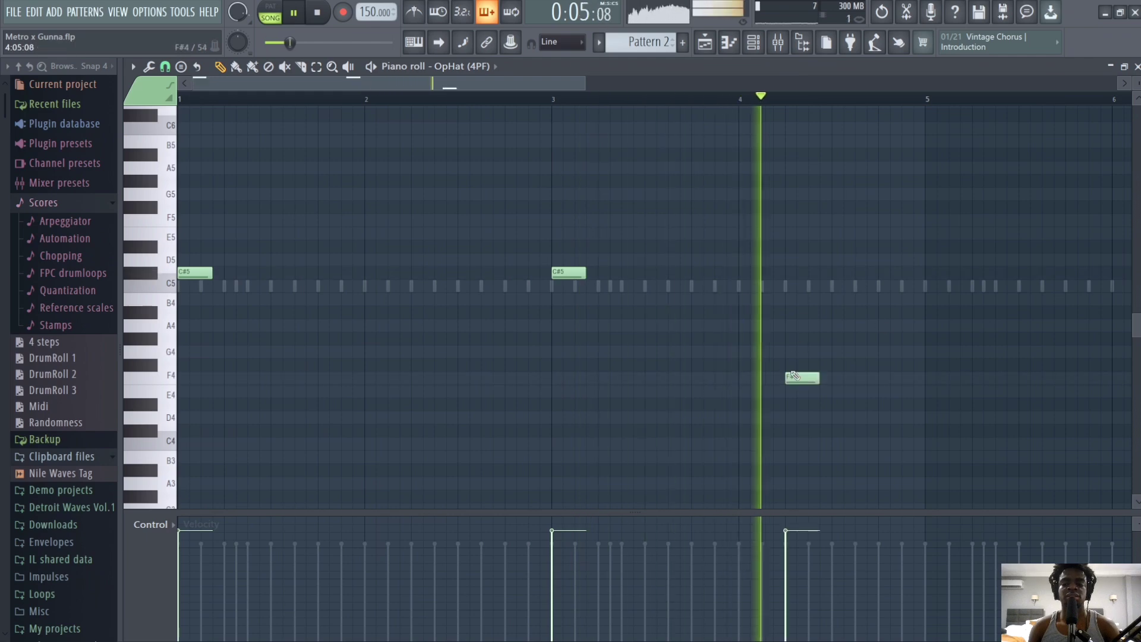
click(931, 261)
mouse_move(949, 261)
mouse_down()
mouse_move(935, 273)
mouse_move(950, 272)
mouse_up()
key(space)
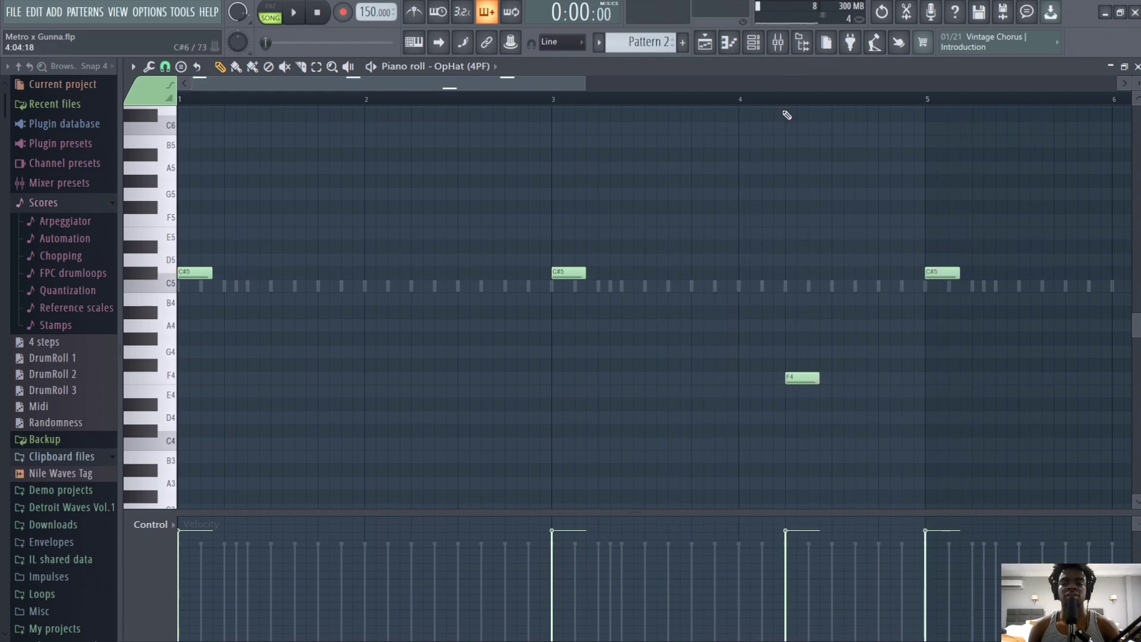
- Set the OpHat (4PF) sample's time stretching to none and return to its piano roll
click(762, 48)
click(328, 296)
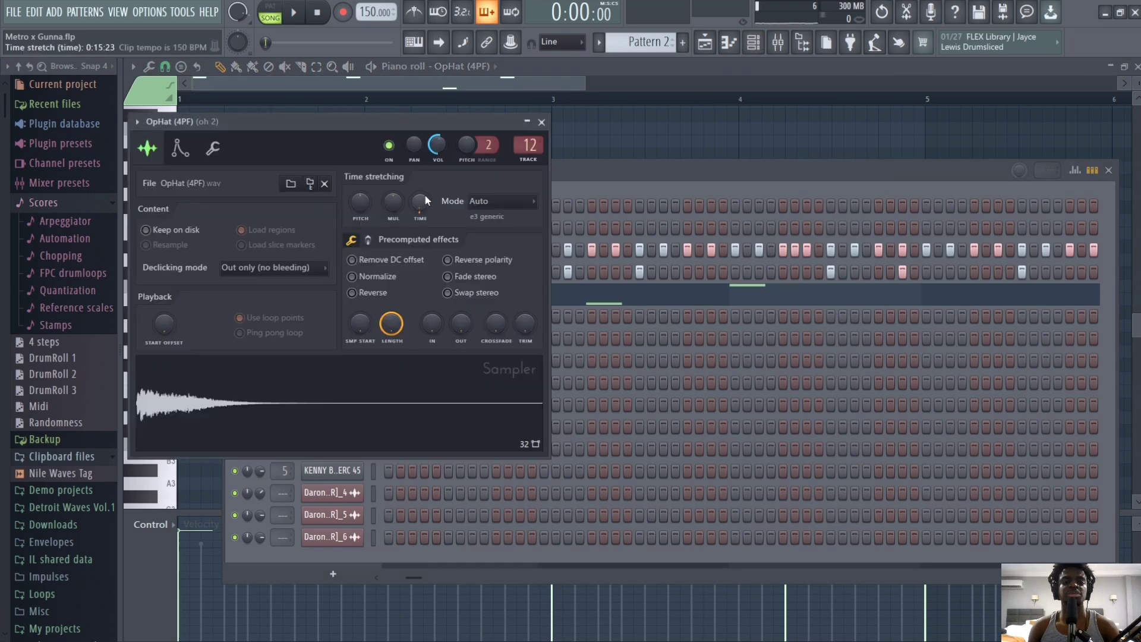
right_click(415, 212)
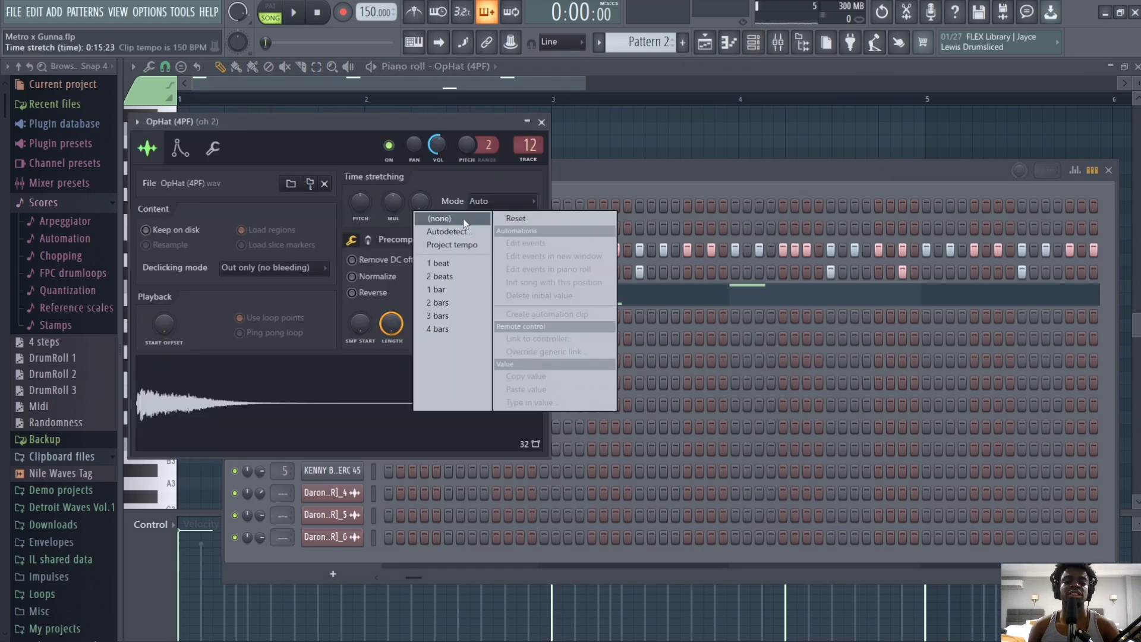
click(464, 223)
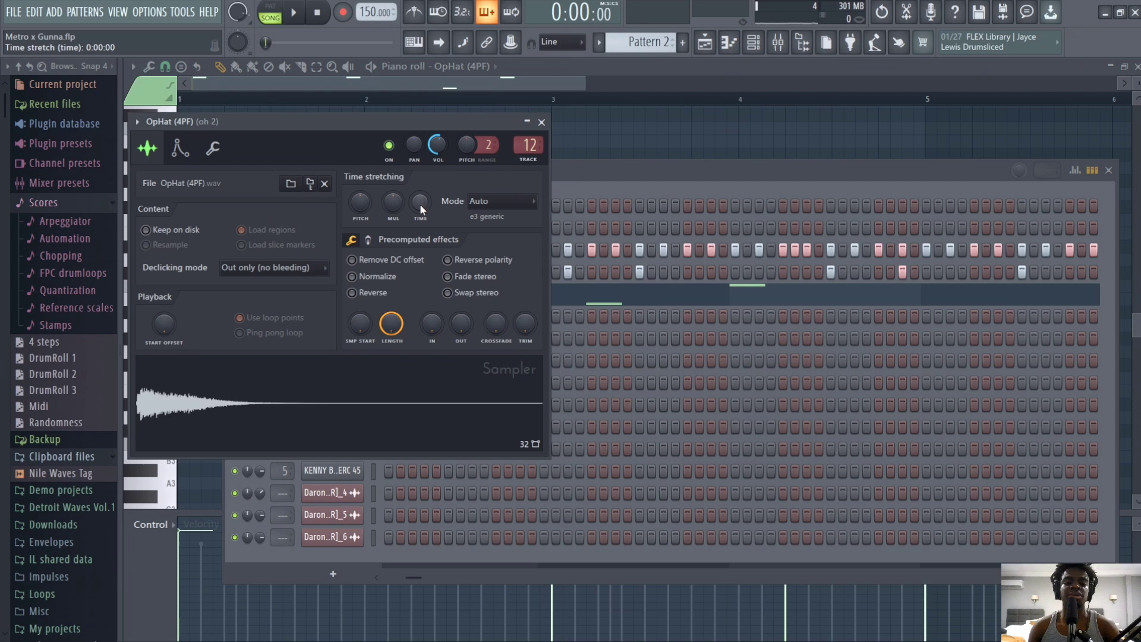
click(507, 81)
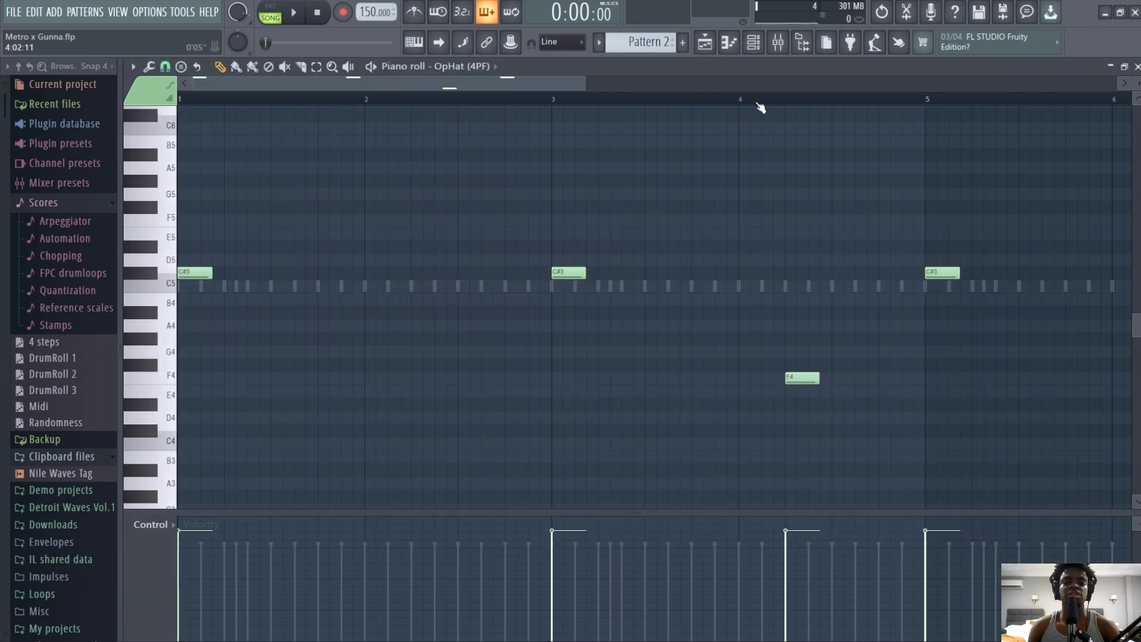
- Add OpHat notes at C#5 on bar 7 and lower-pitched in bar 8 during playback, and return to the channel rack
key(space)
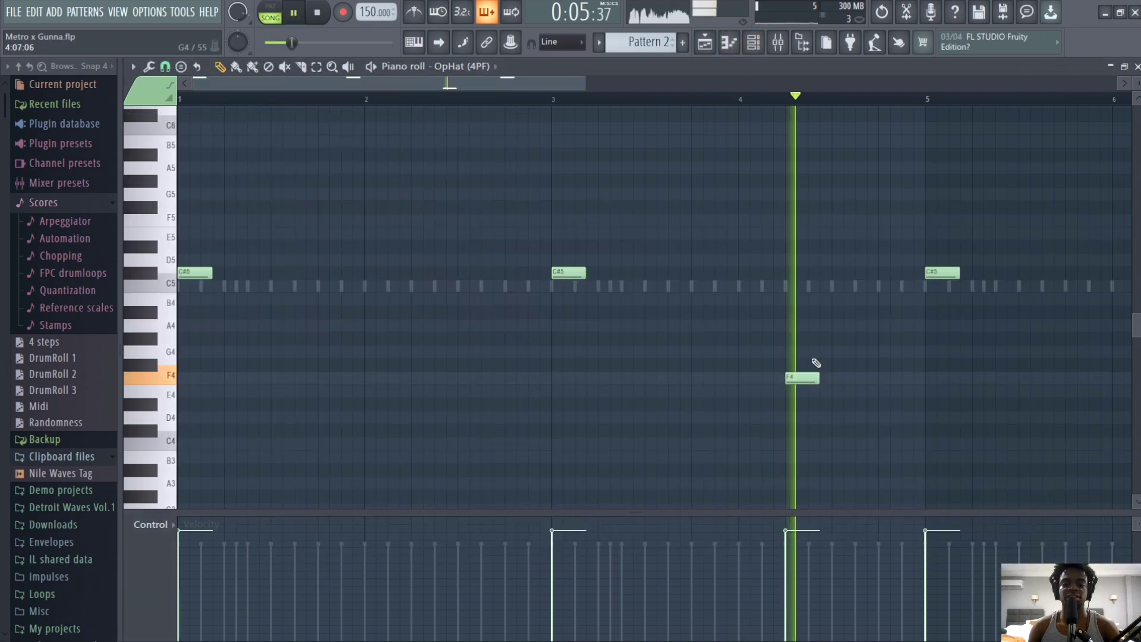
drag(587, 87, 842, 88)
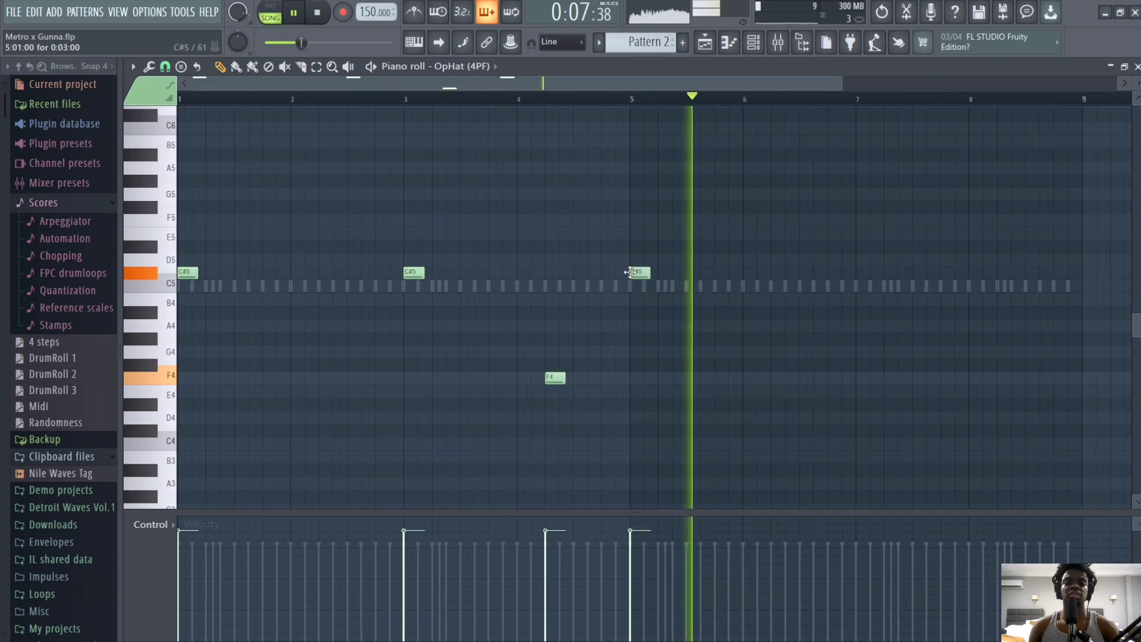
click(869, 275)
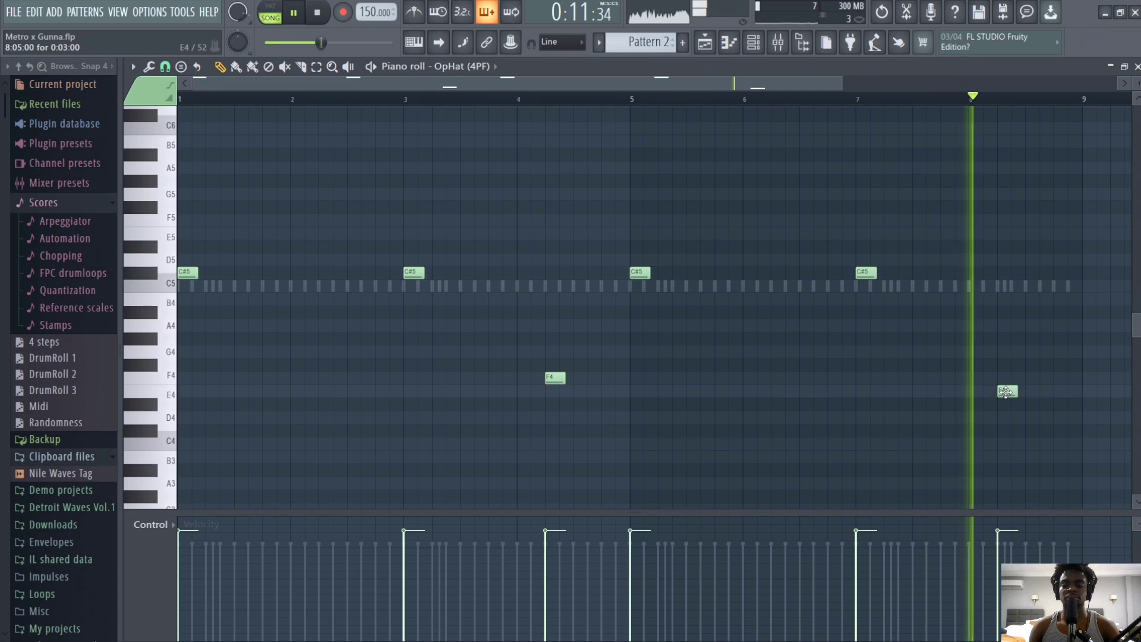
click(752, 47)
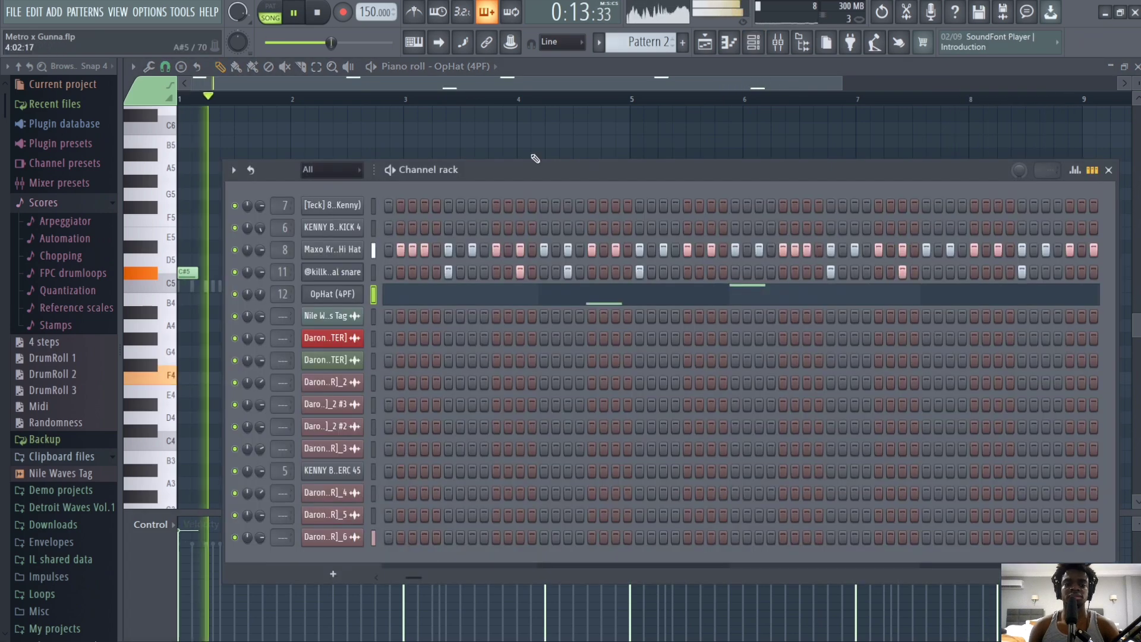
click(704, 44)
click(704, 43)
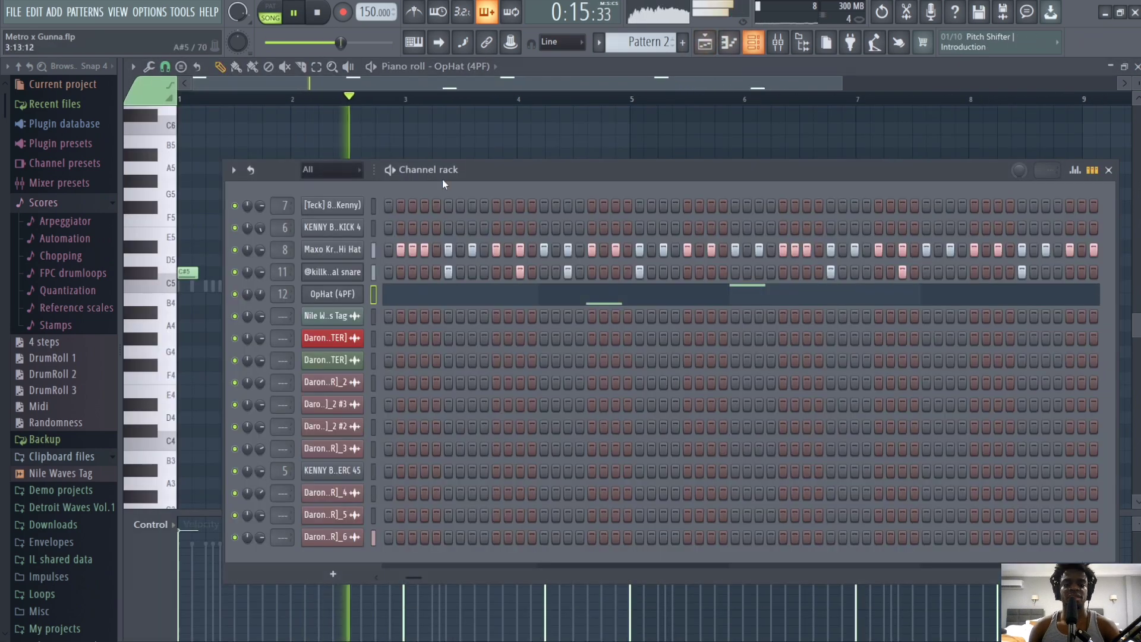
- Place a KENNY BEATS KICK 4 hit on the first step of Pattern 2, preview its sample, and play the song
click(388, 228)
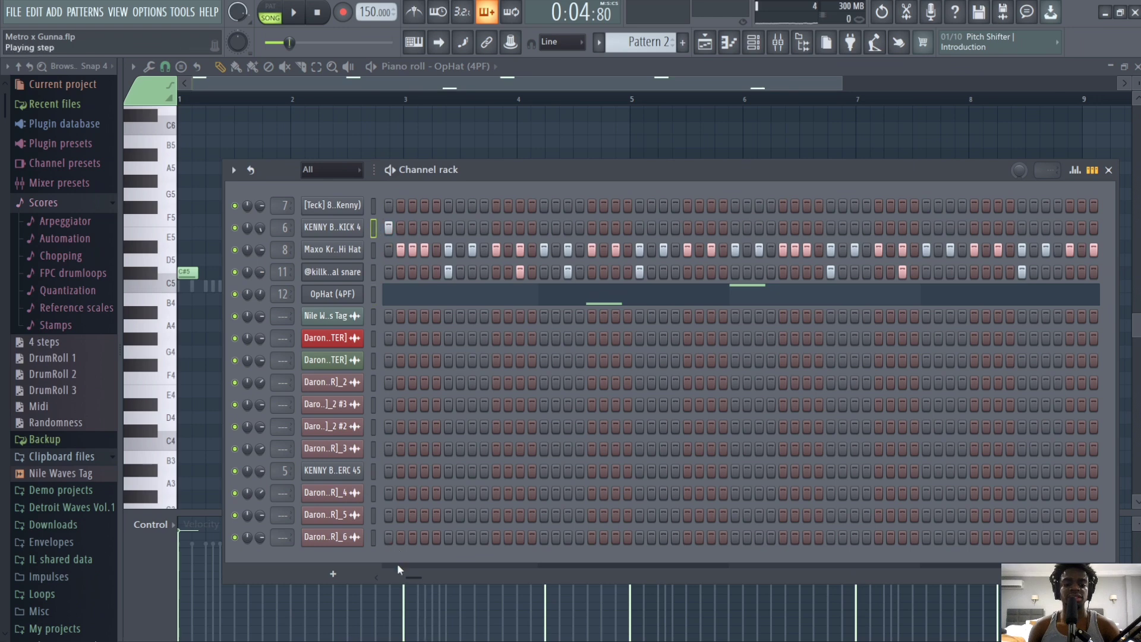
drag(409, 578, 380, 578)
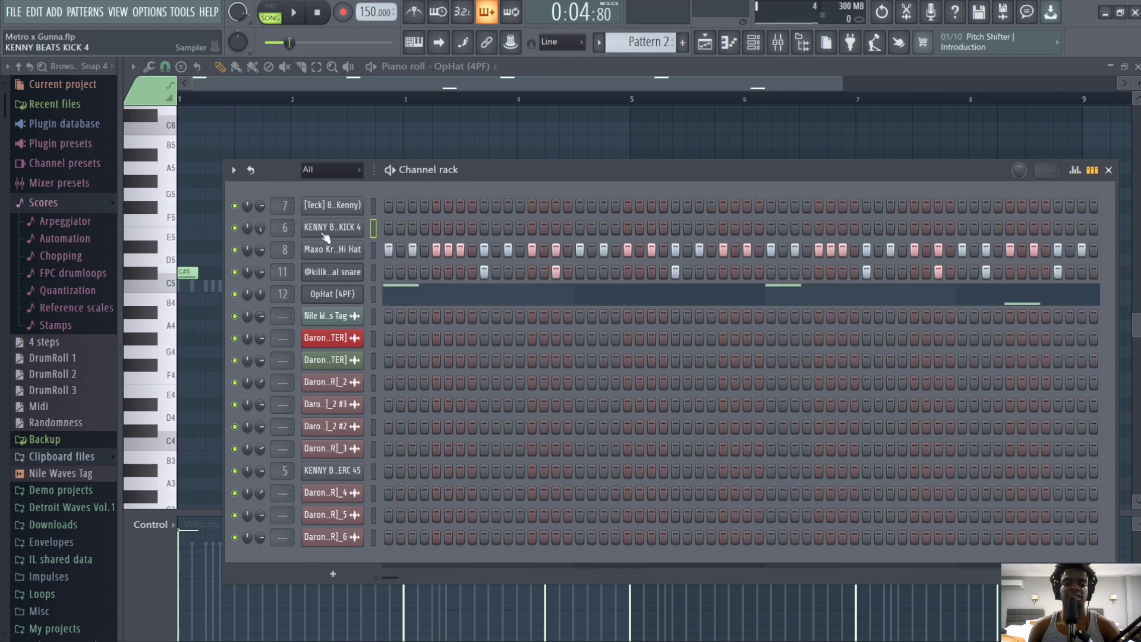
click(325, 232)
click(590, 173)
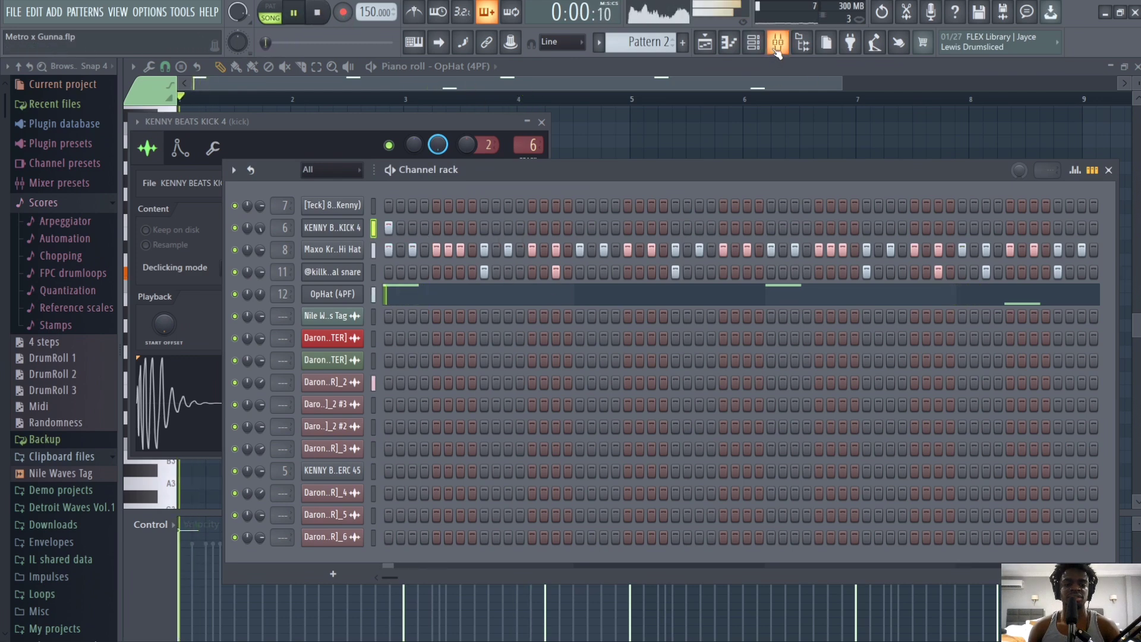
- Preview the [Teck] 808 (Kenny) sample and return to the channel rack
click(332, 205)
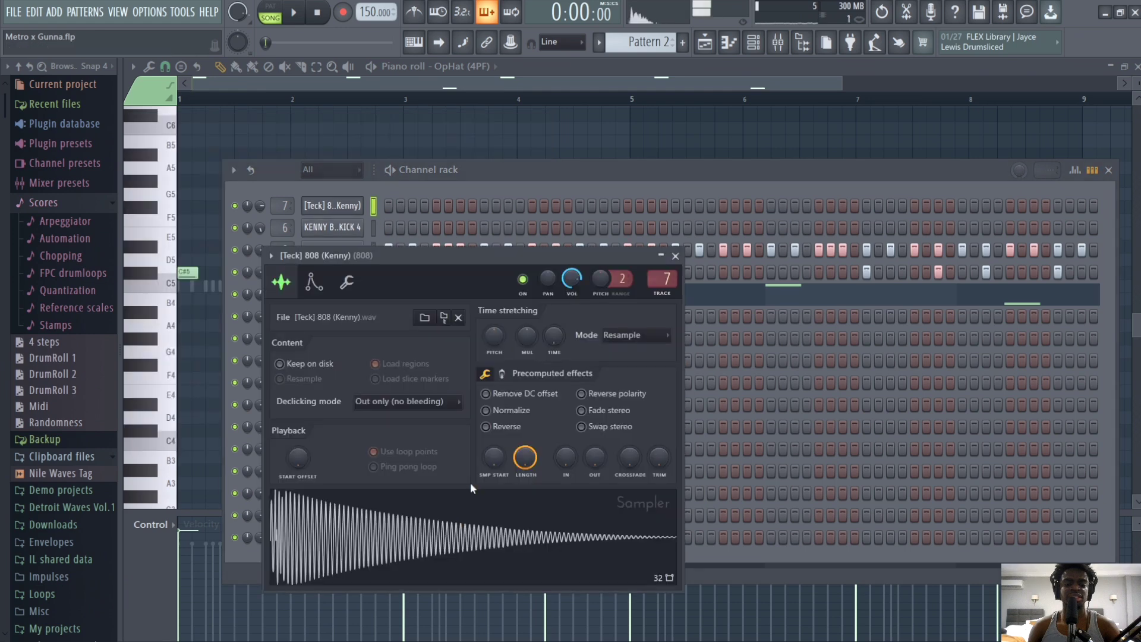
click(488, 196)
key(space)
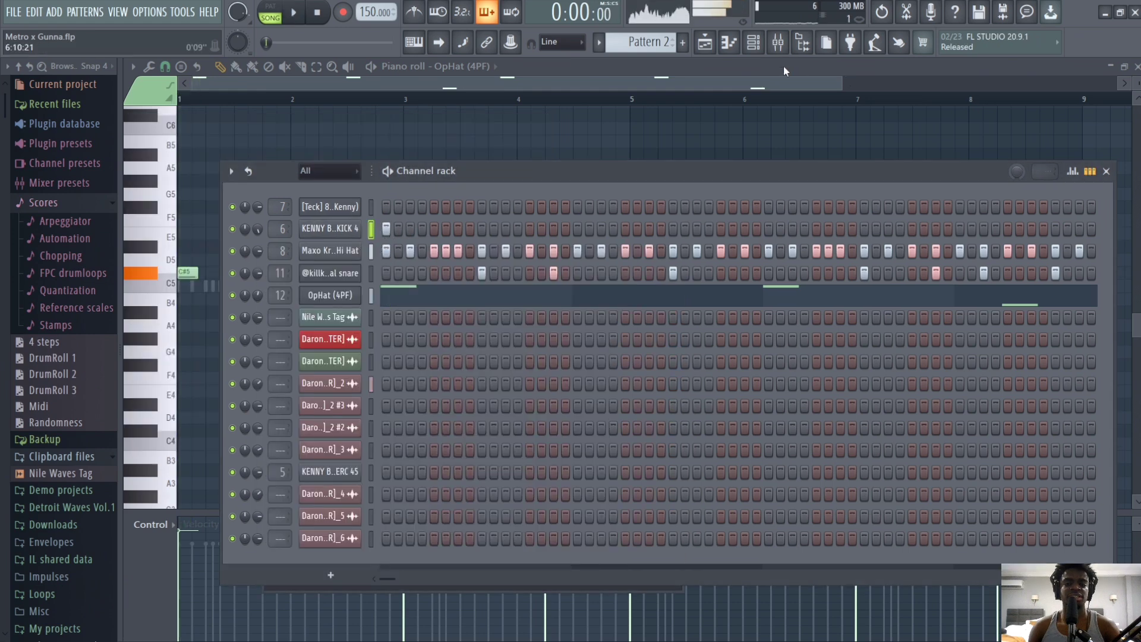
- Check the kick's level in the mixer during playback and return to the channel rack
key(space)
click(753, 42)
click(778, 43)
key(space)
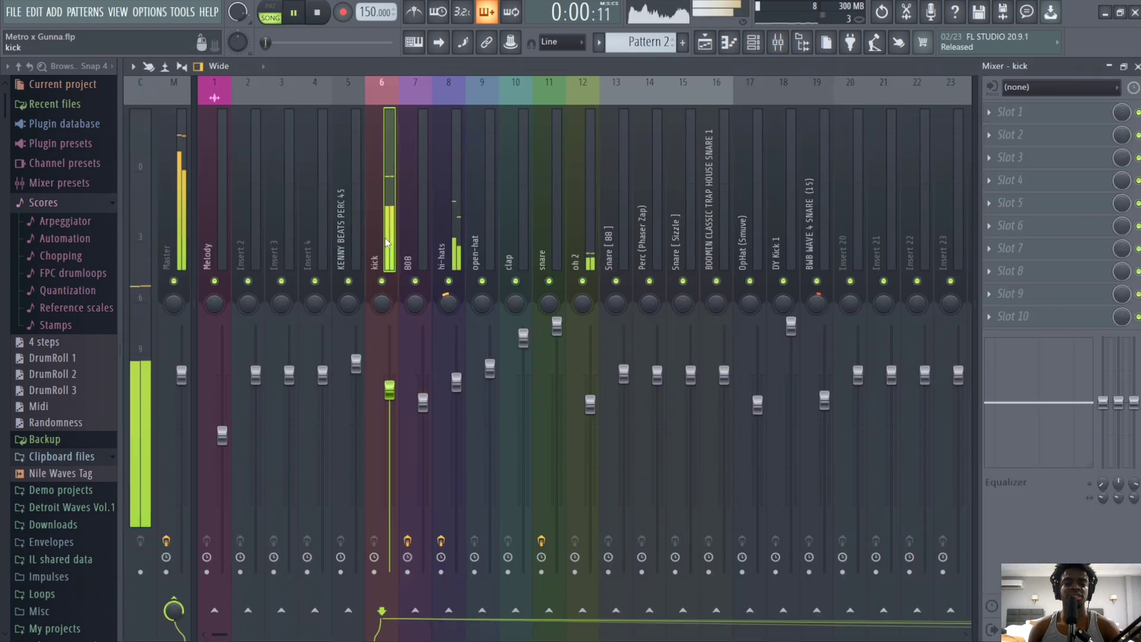
click(753, 42)
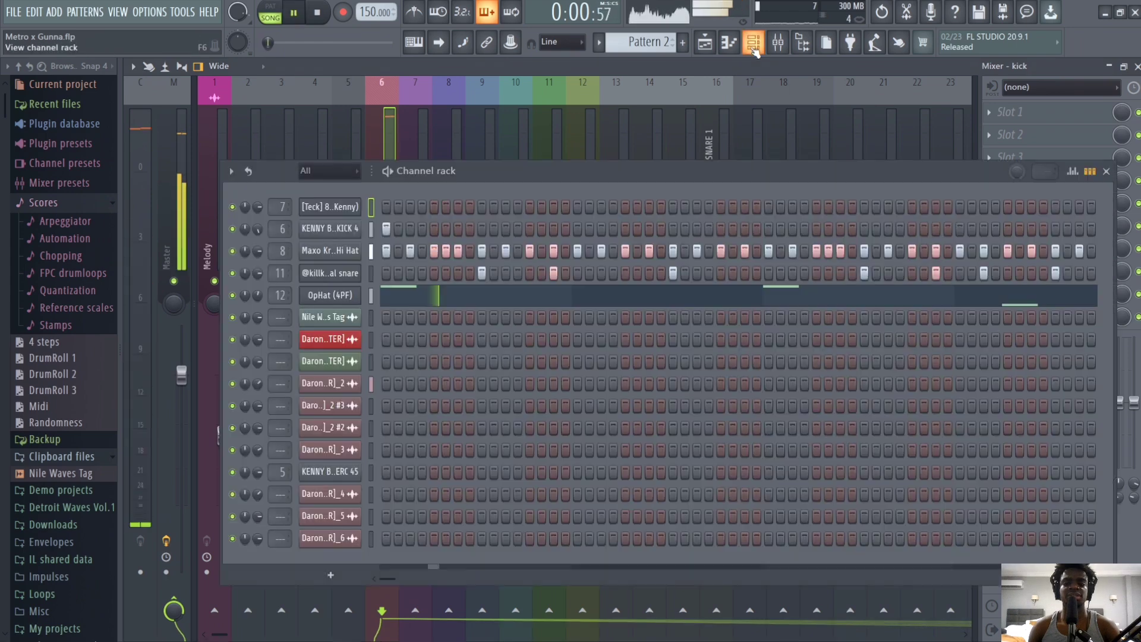
- Program C5 kick notes in bars 1 and 2 in the KENNY BEATS KICK 4 piano roll during playback
right_click(379, 229)
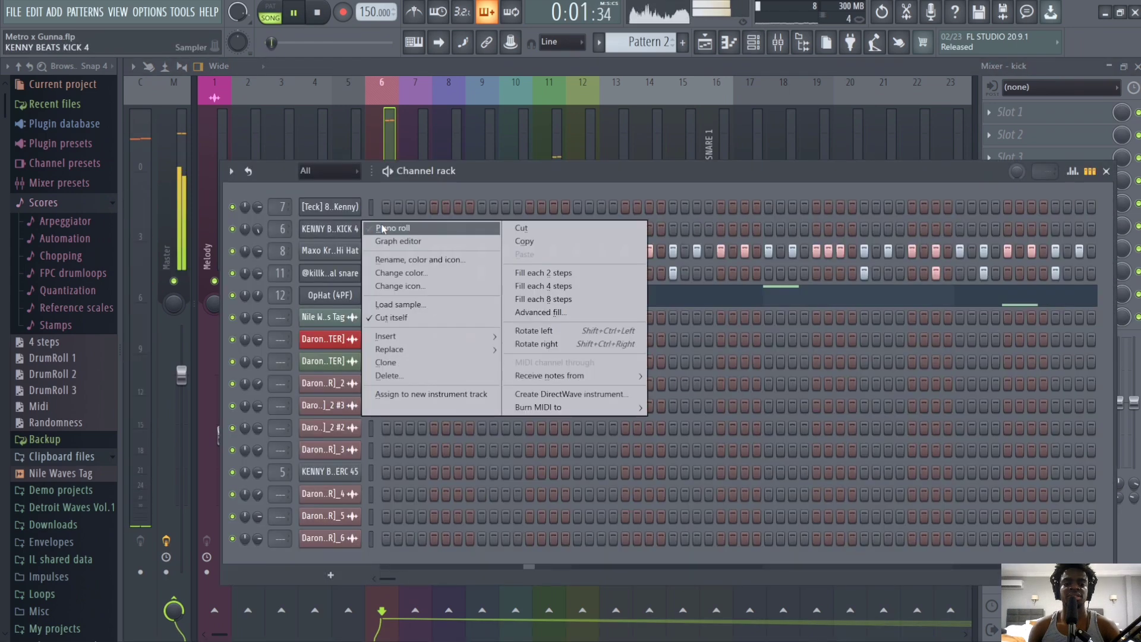
click(382, 228)
key(space)
key(space)
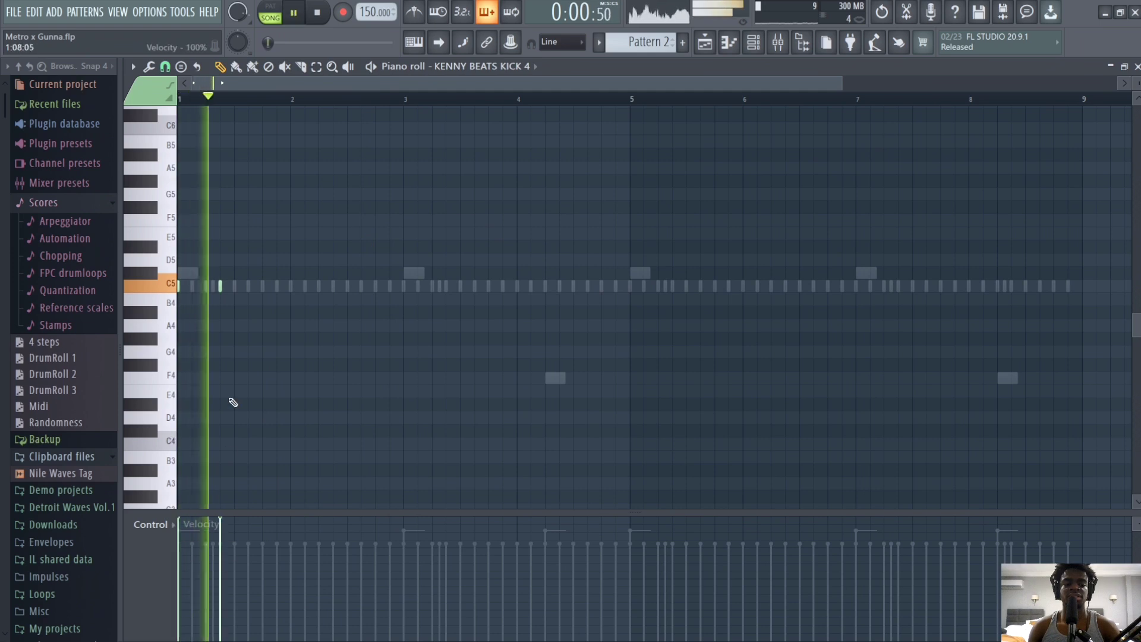
drag(799, 81, 502, 81)
click(428, 286)
drag(464, 286, 438, 286)
click(540, 286)
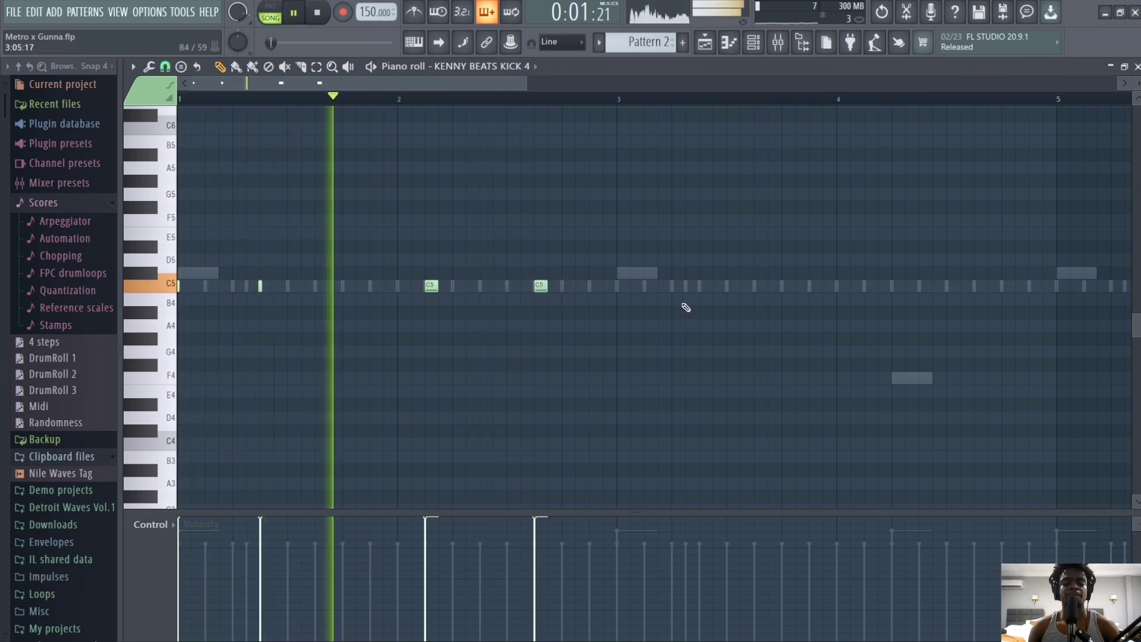
- Add two C5 kick notes in bar 3 and three in bar 4, and stop playback
click(621, 287)
click(704, 286)
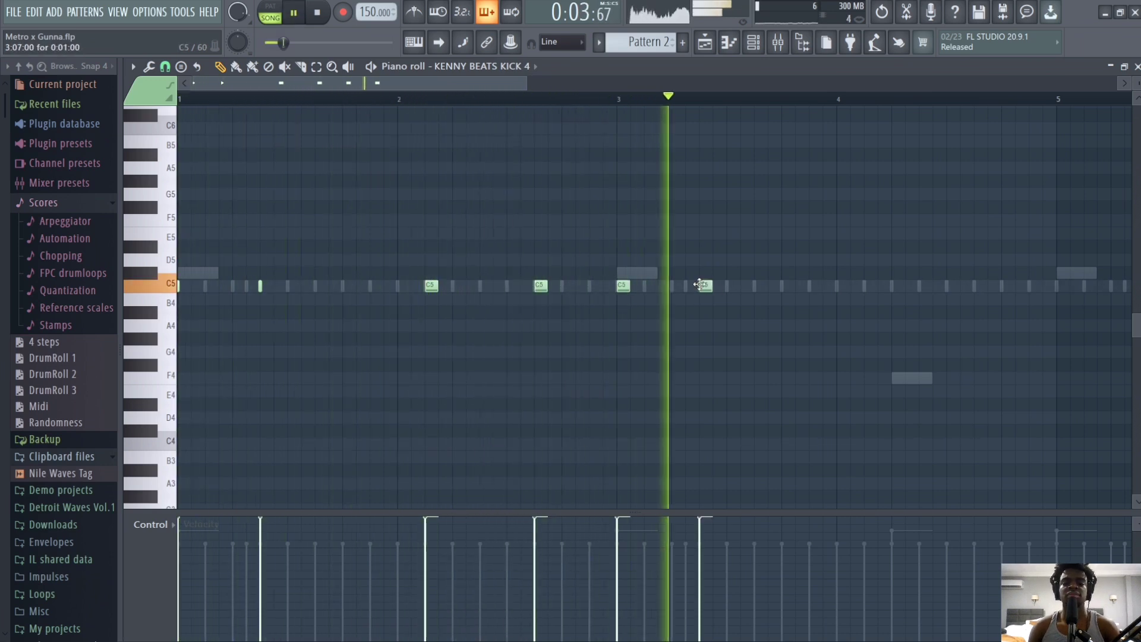
click(896, 286)
click(994, 287)
drag(997, 289, 983, 288)
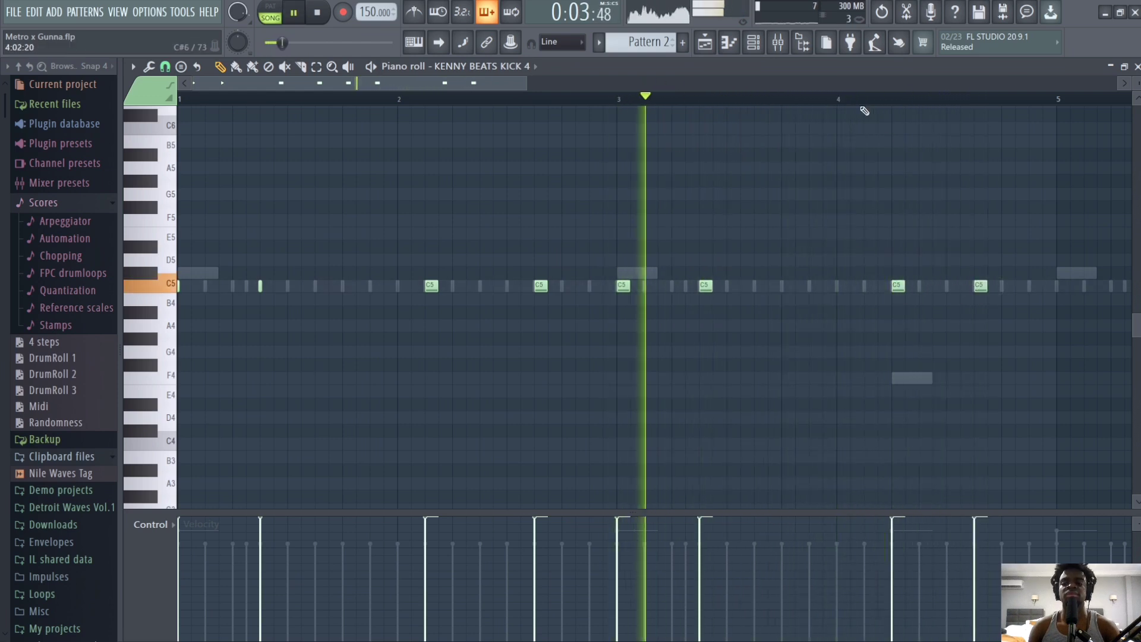
click(1032, 291)
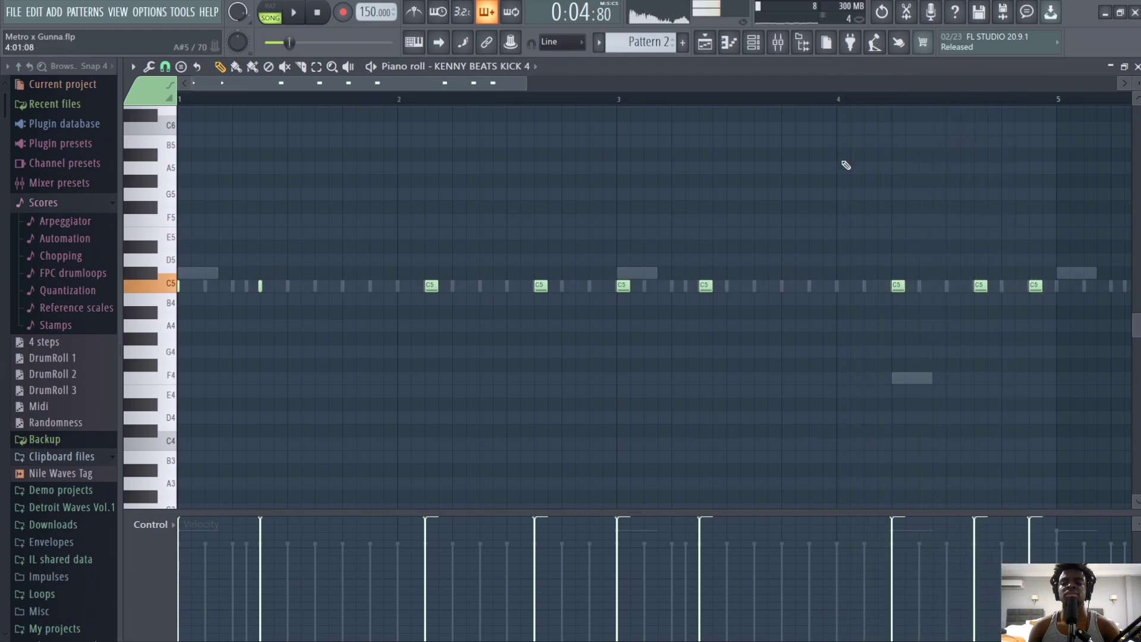
key(space)
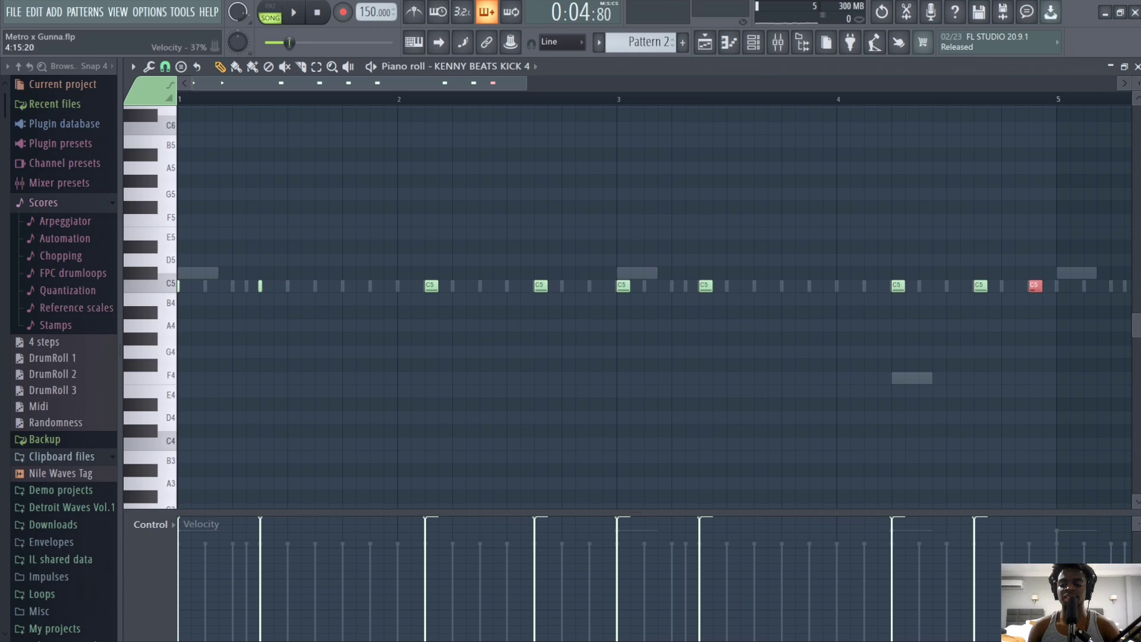
- Duplicate the kick notes of bars 1 to 4 into bars 5 to 8 and start playback
scroll(797, 277, down, 2)
drag(809, 362, 5, 173)
key(space)
key(ctrl+b)
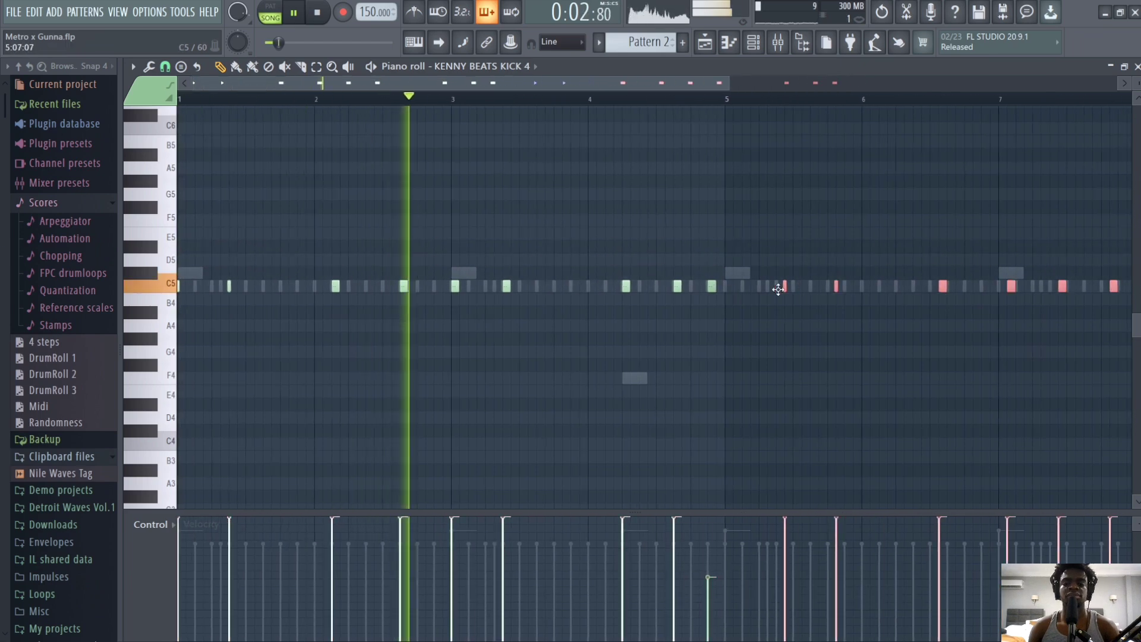
drag(717, 90, 827, 82)
ctrl+click(720, 234)
click(752, 222)
right_click(752, 222)
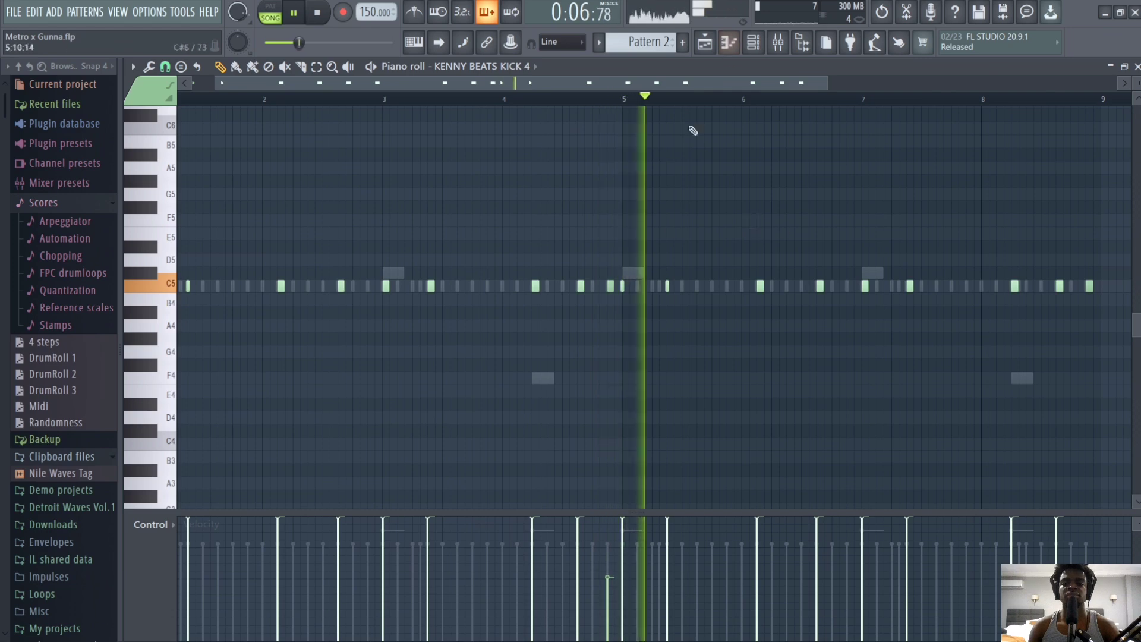
- Adjust the velocities of the last kick notes in bars 4 and 8 during playback
click(607, 548)
click(1087, 551)
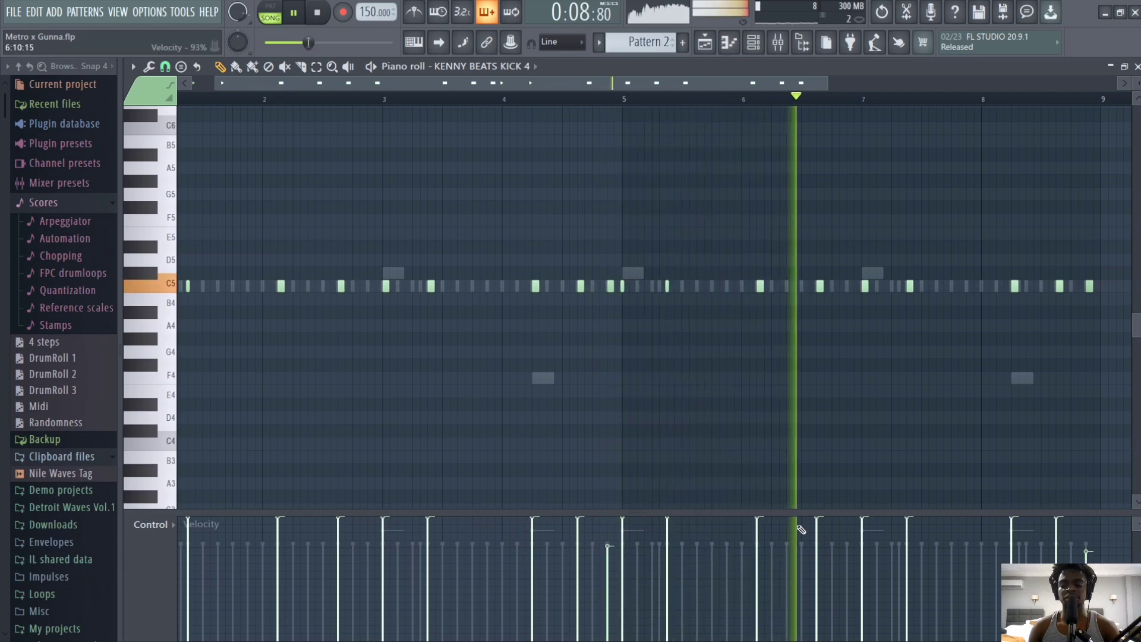
click(607, 560)
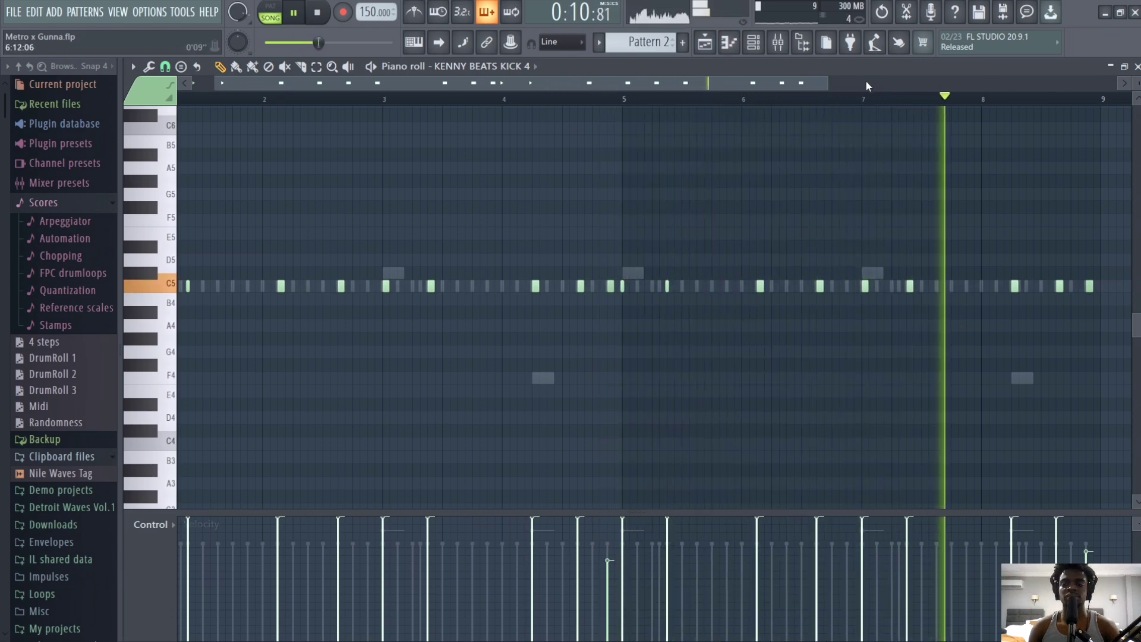
drag(795, 83, 885, 82)
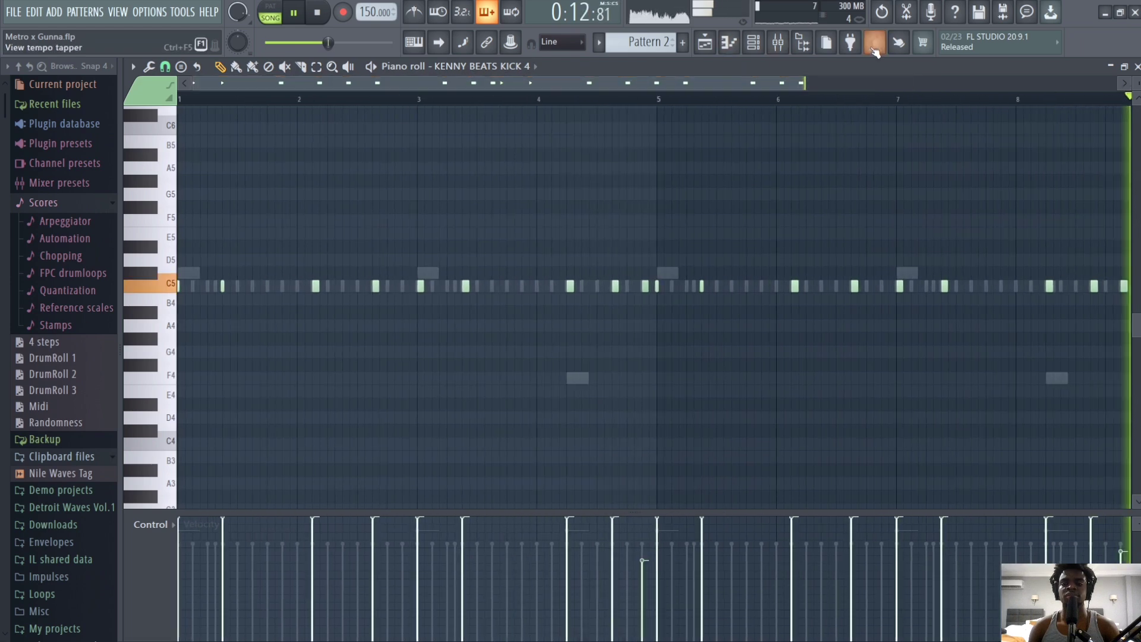
- Check the [Teck] 808 (Kenny) piano roll and load the 808 sample onto the Daron..R]_5 audio clip channel
click(755, 41)
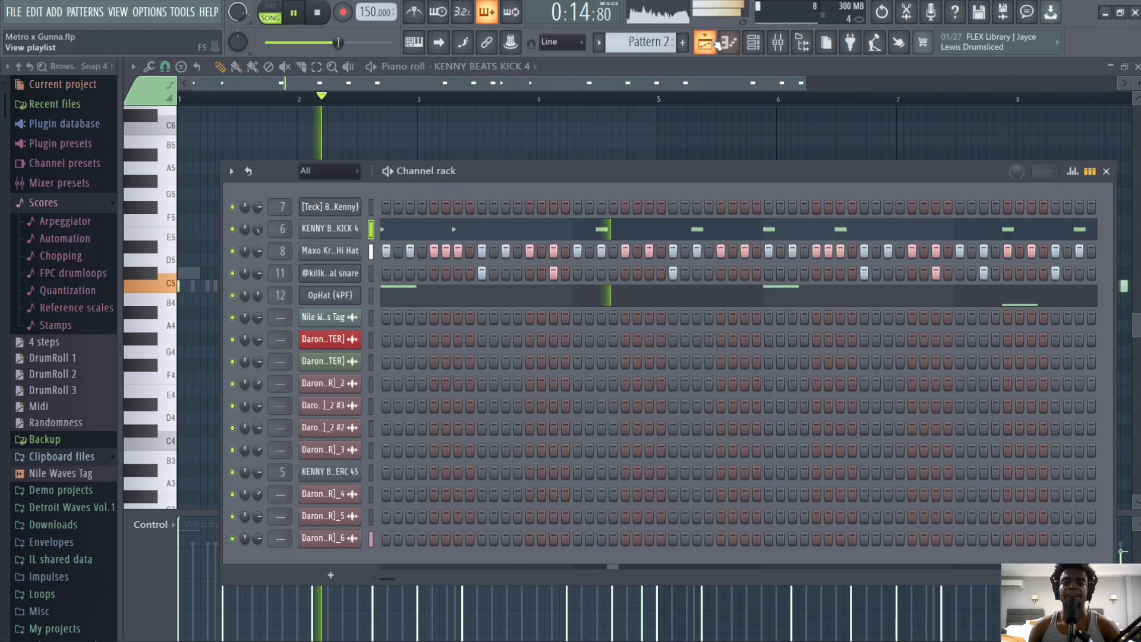
click(705, 41)
right_click(375, 209)
click(392, 207)
click(754, 41)
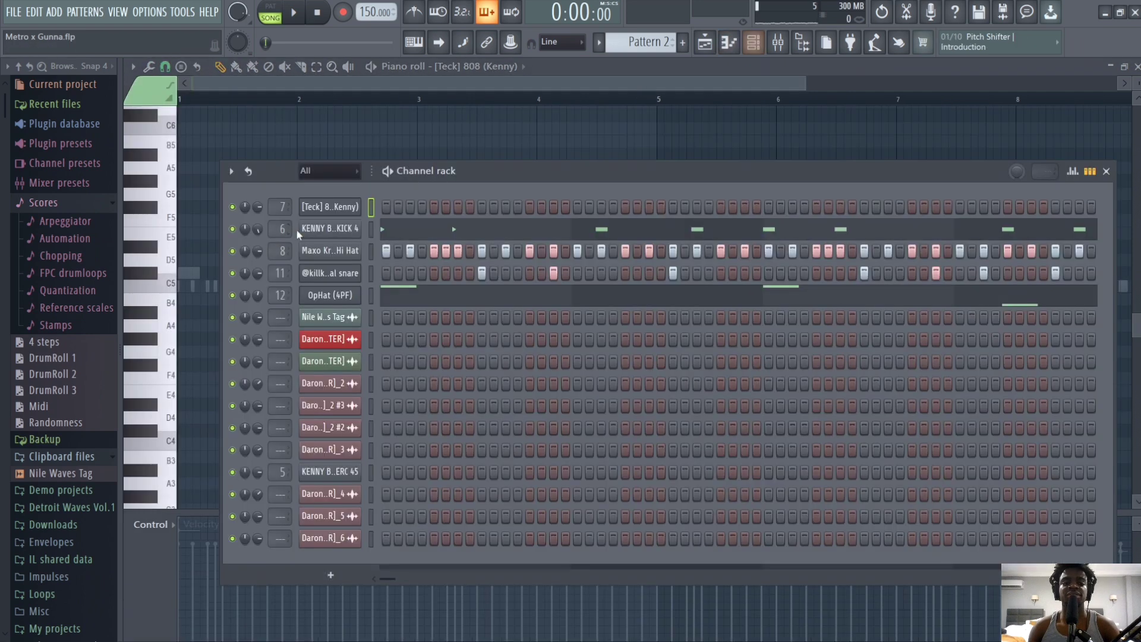
click(324, 208)
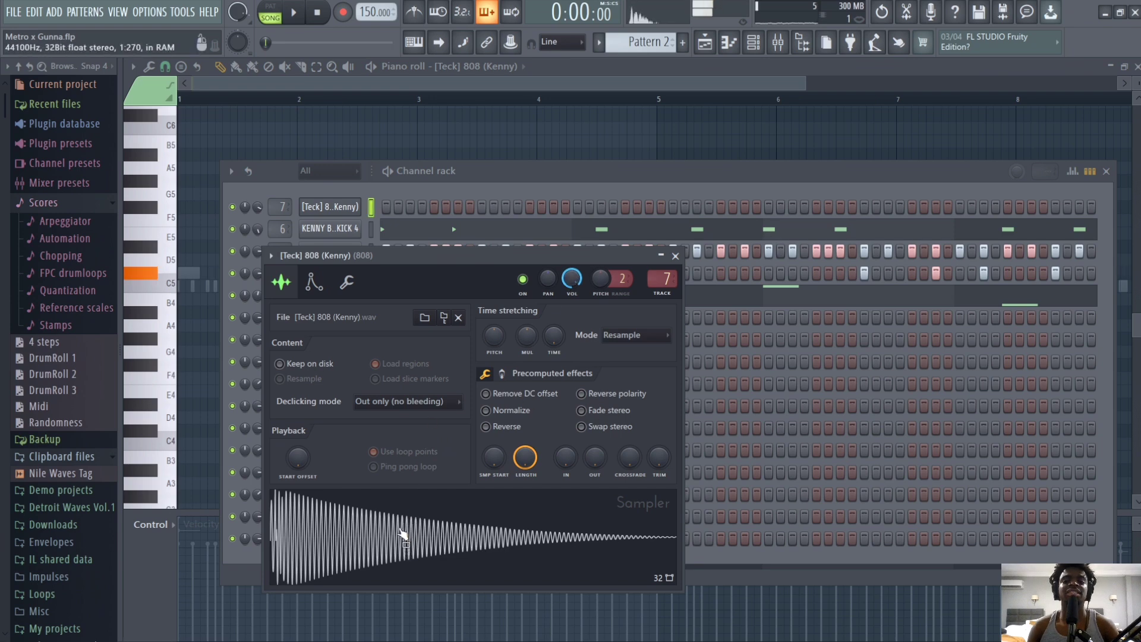
drag(411, 521, 416, 529)
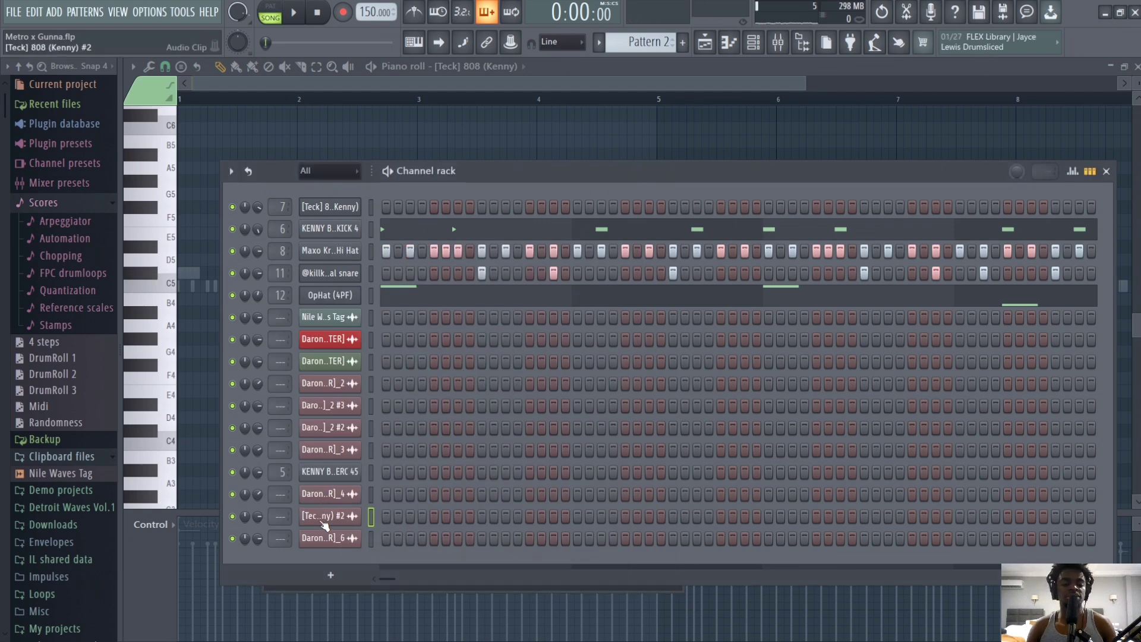
- Place a 12-step F#4 note at the start of bar 1 in the [Teck] 808 (Kenny) piano roll, checking its pitch against the song
key(F7)
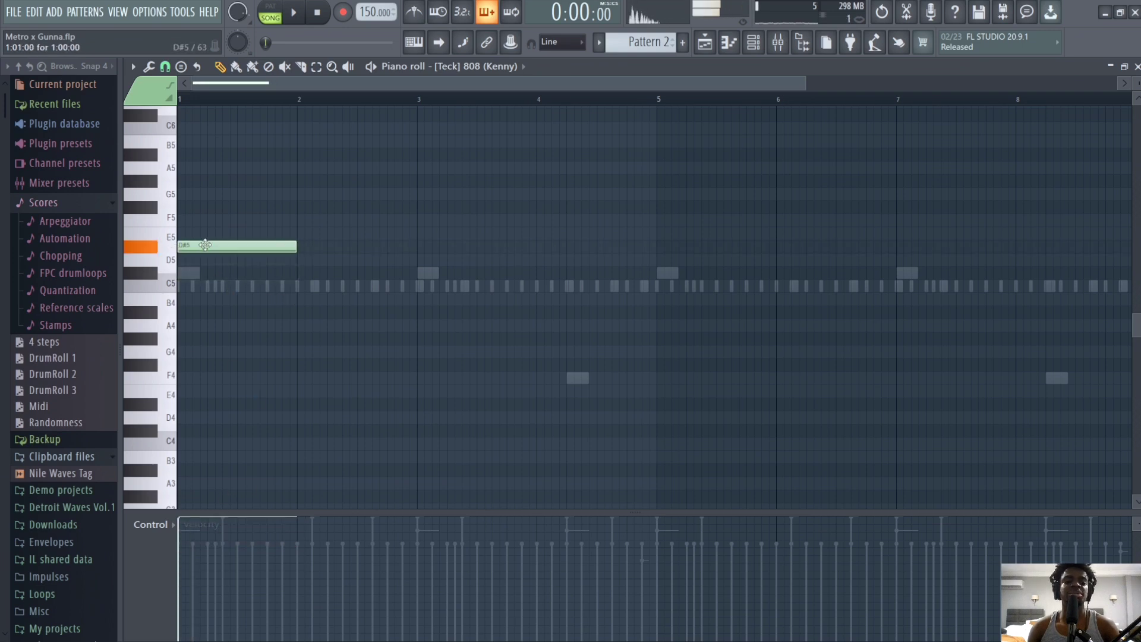
drag(799, 85, 713, 85)
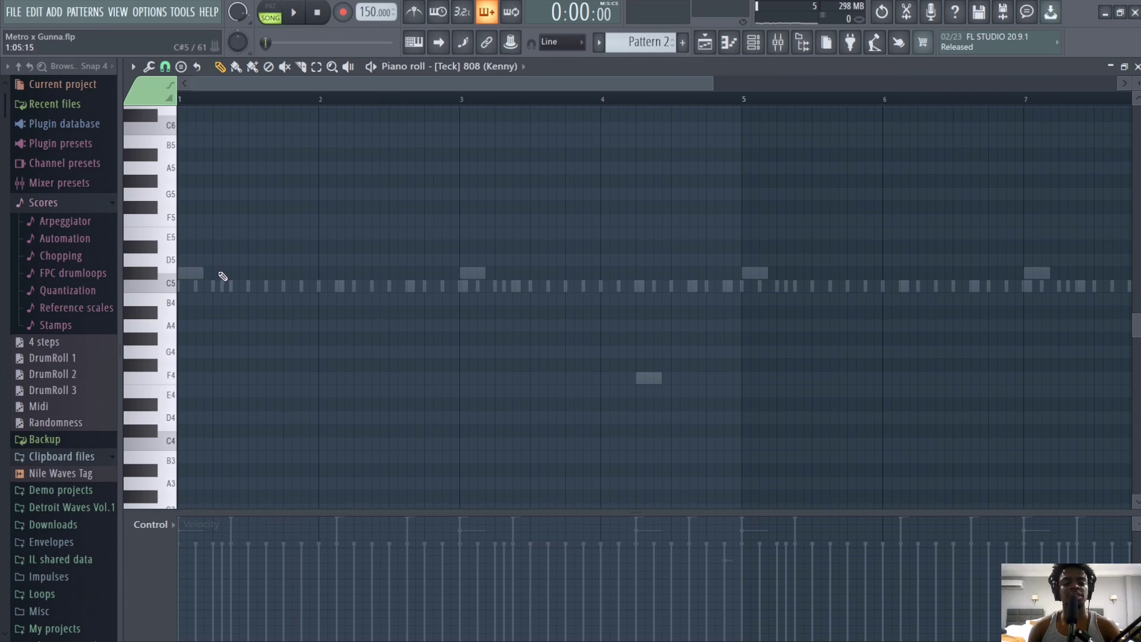
drag(232, 250, 165, 194)
key(space)
key(space)
key(space)
drag(316, 207, 283, 209)
- Add an F4 808 note at 2:05:00 in bar 2 and shorten it to eight steps
key(space)
scroll(386, 214, down, 4)
key(space)
drag(707, 83, 548, 77)
key(space)
key(space)
click(432, 325)
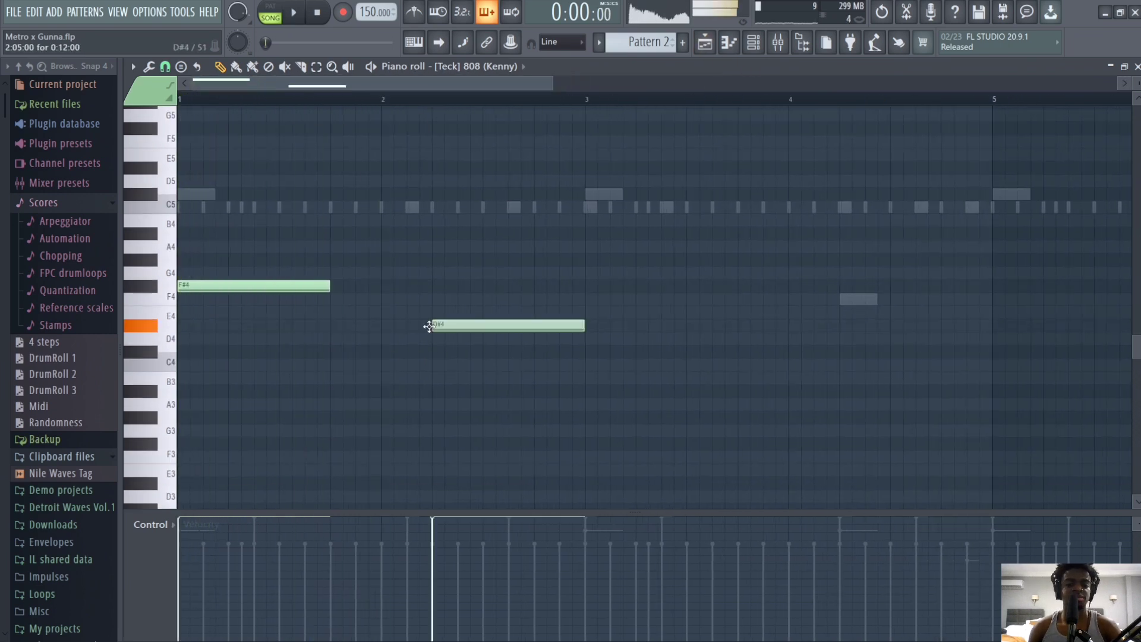
drag(451, 328, 452, 297)
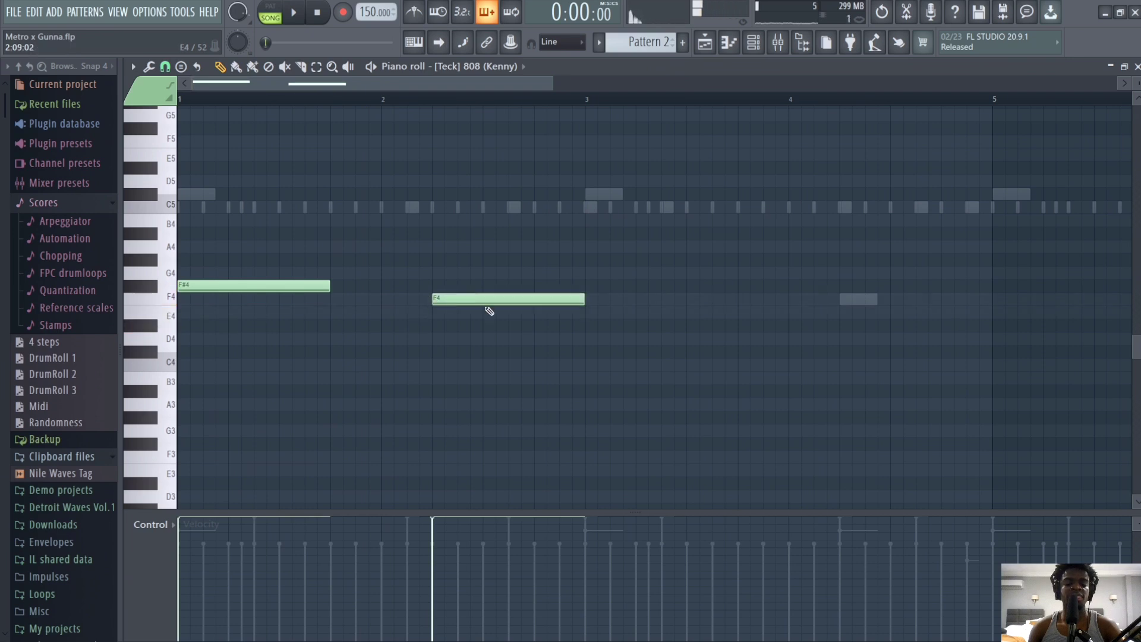
click(588, 299)
right_click(593, 302)
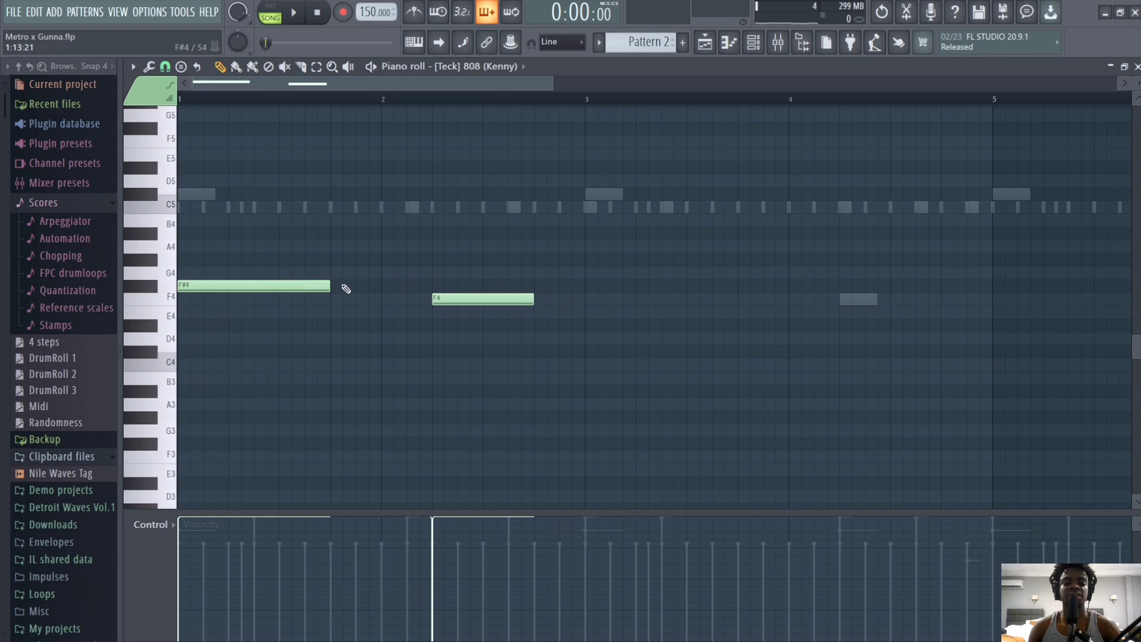
- Move the F4 808 note in bar 2 two steps earlier and check it with playback
key(space)
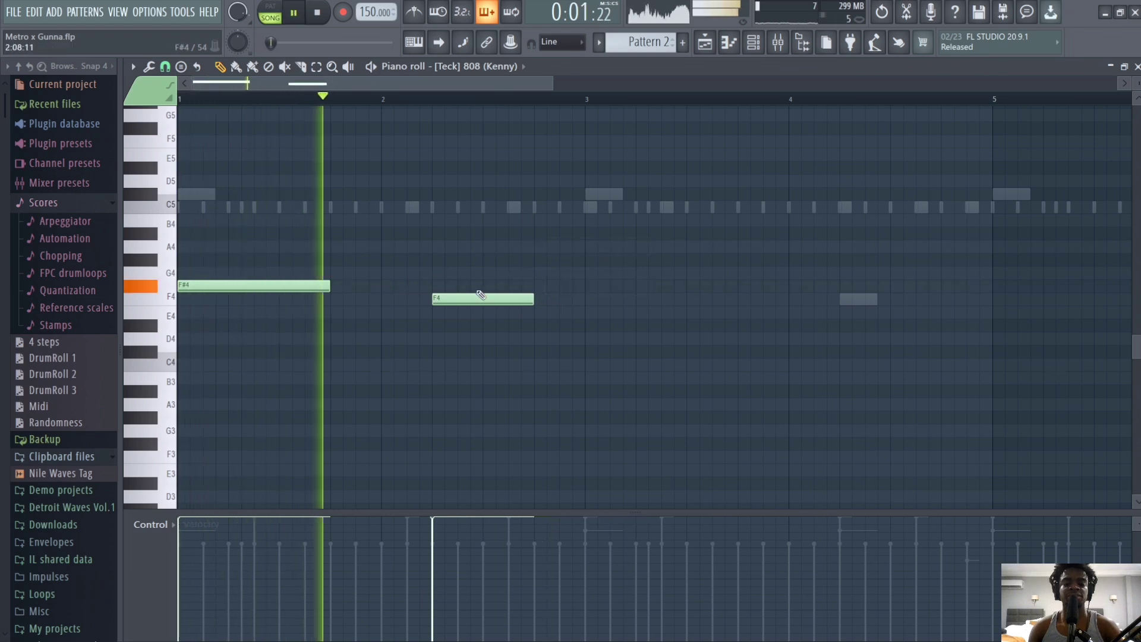
drag(470, 299, 457, 300)
key(space)
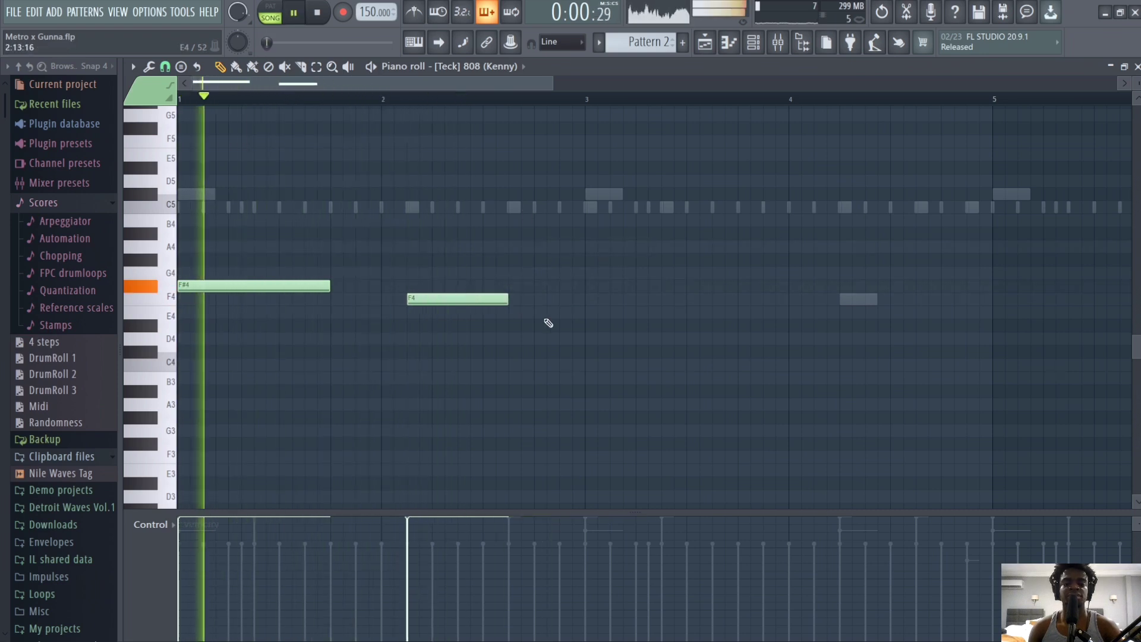
ctrl+click(463, 302)
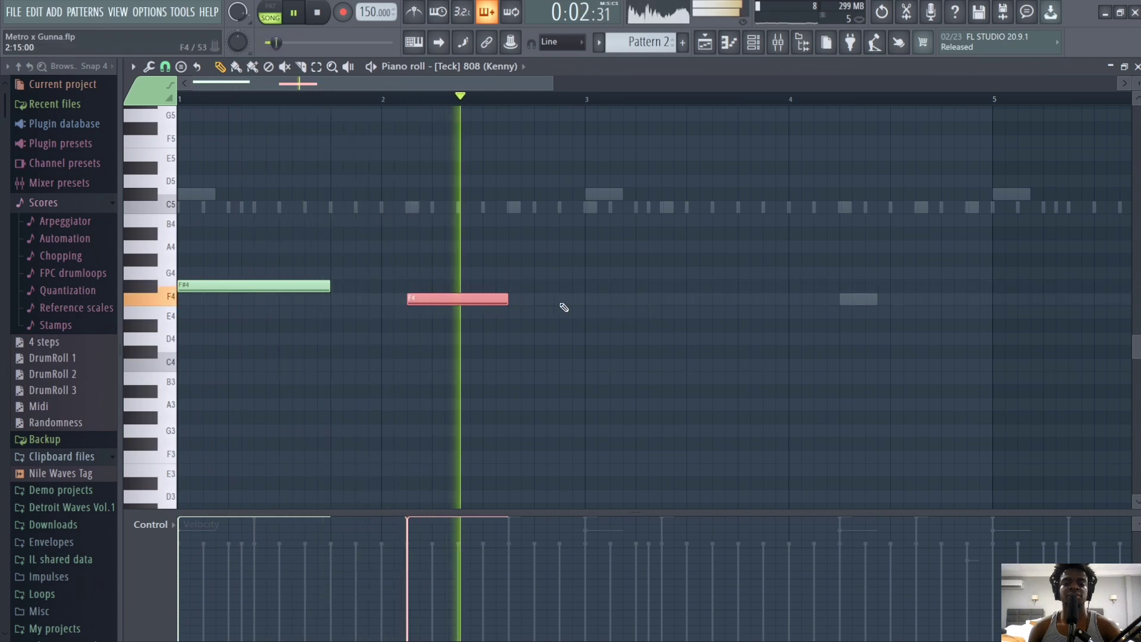
key(space)
- Add two D4 808 notes: eight steps long at the start of bar 3 and four steps long in bar 4
click(586, 337)
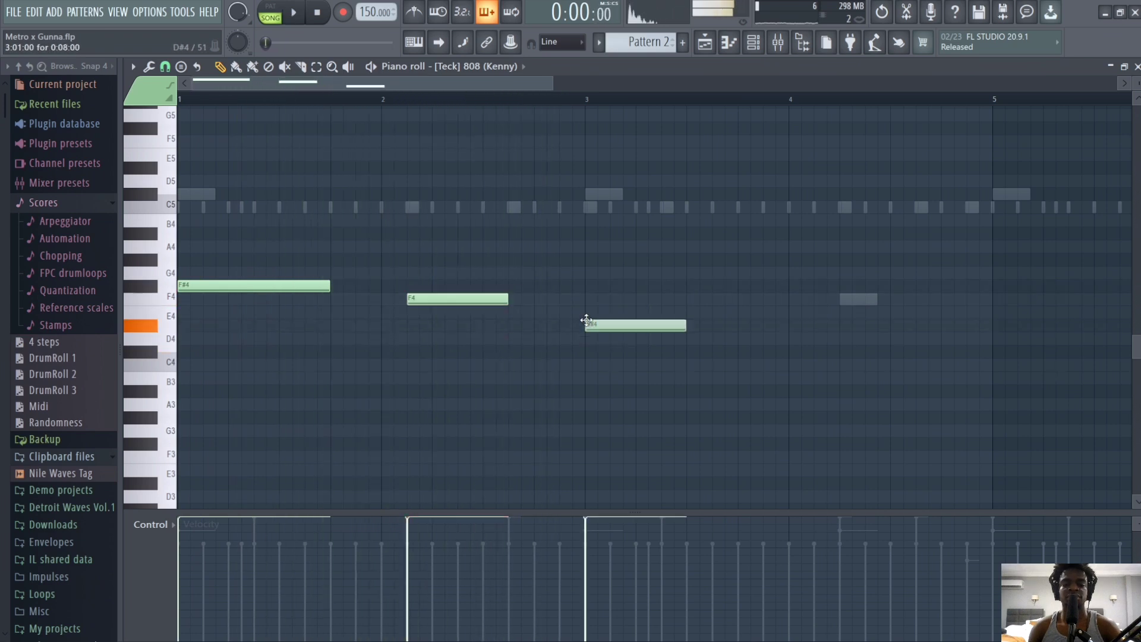
key(space)
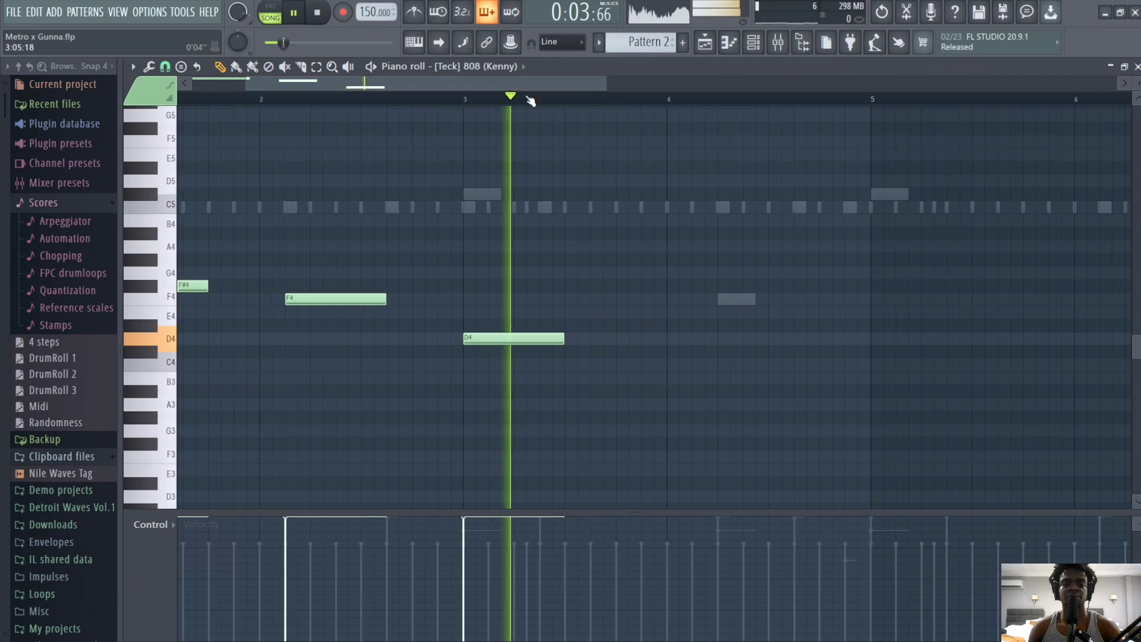
click(688, 338)
drag(730, 339, 750, 339)
key(space)
key(space)
ctrl+click(733, 339)
- Add a four-step F4 808 note at 4:15:00 near the end of bar 4 and play the song
click(778, 325)
right_click(776, 326)
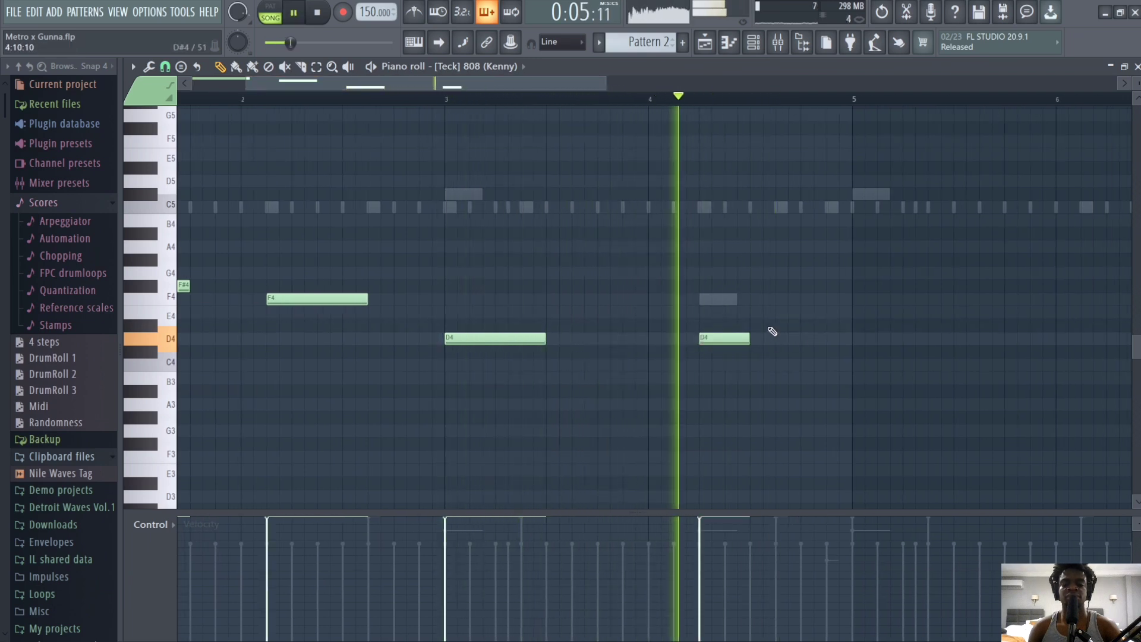
key(space)
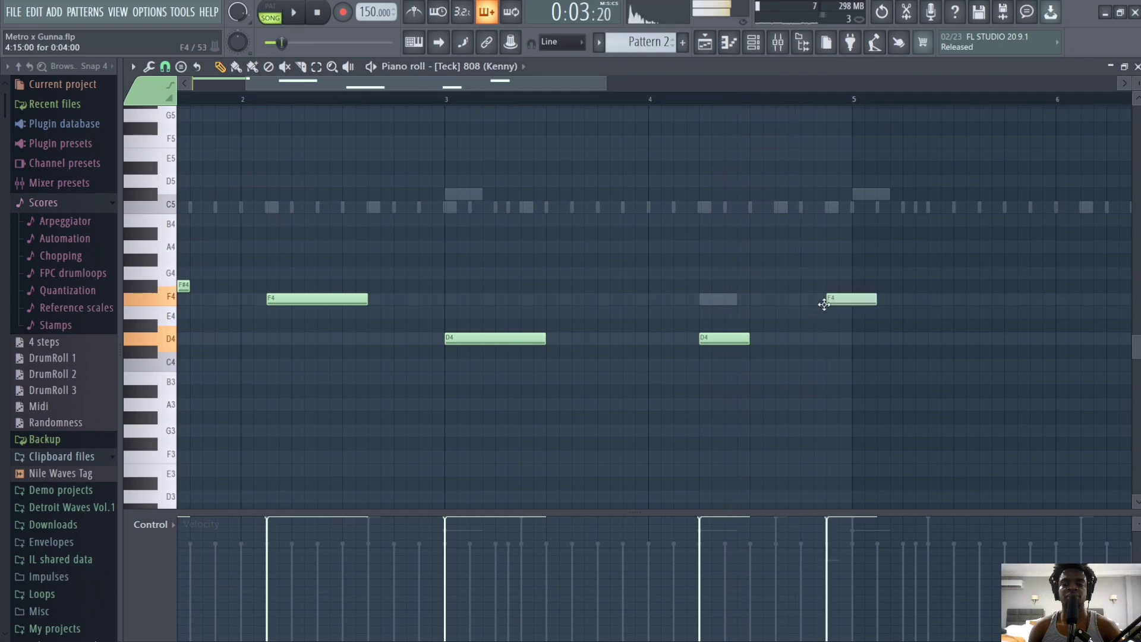
- Shorten the F4 808 note at the end of bar 4 to two steps and duplicate the four-bar bassline into bars 5 to 8
mouse_move(874, 305)
mouse_down()
mouse_move(840, 304)
mouse_move(852, 303)
mouse_up()
drag(899, 387, 12, 188)
key(ctrl+b)
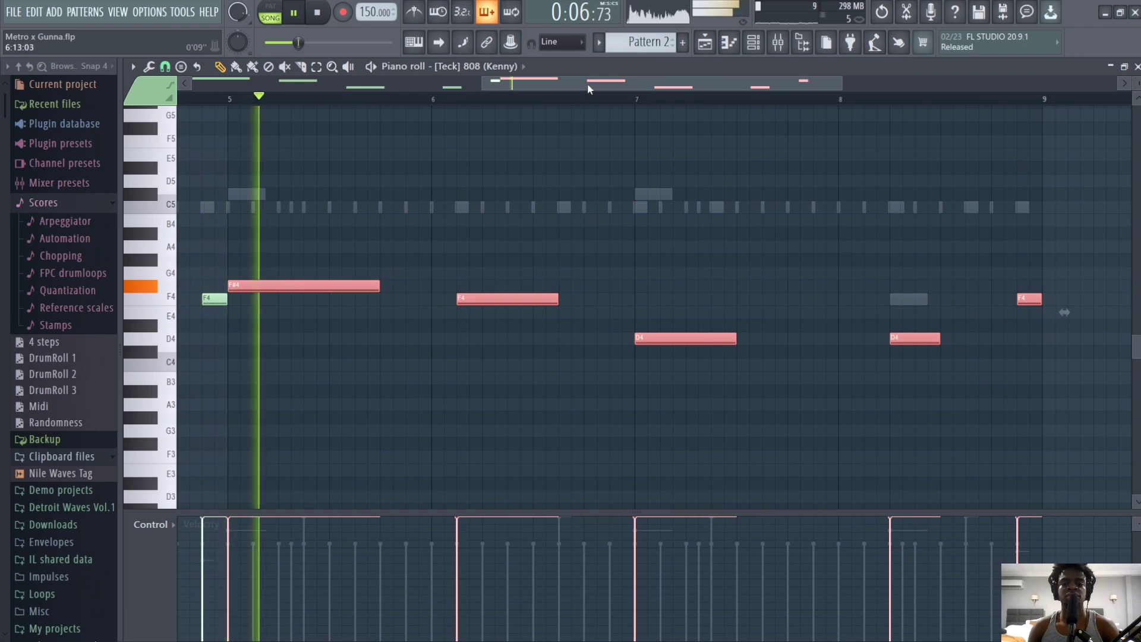
drag(551, 82, 881, 149)
key(ctrl+d)
click(973, 340)
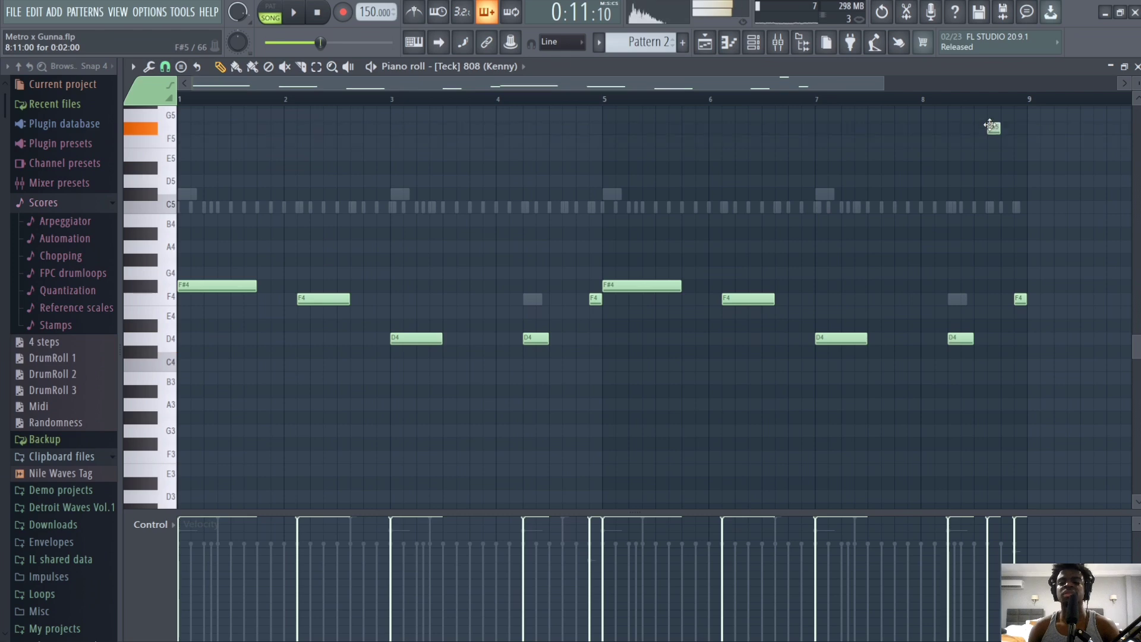
mouse_move(989, 116)
mouse_down()
mouse_move(991, 105)
mouse_move(989, 130)
mouse_up()
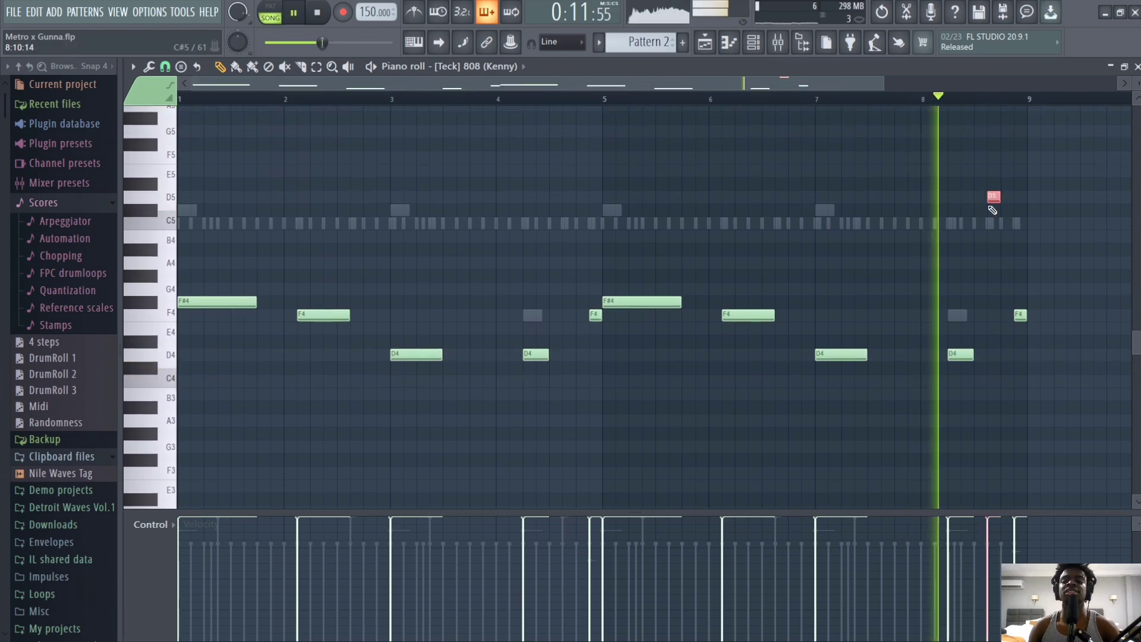
right_click(992, 199)
key(space)
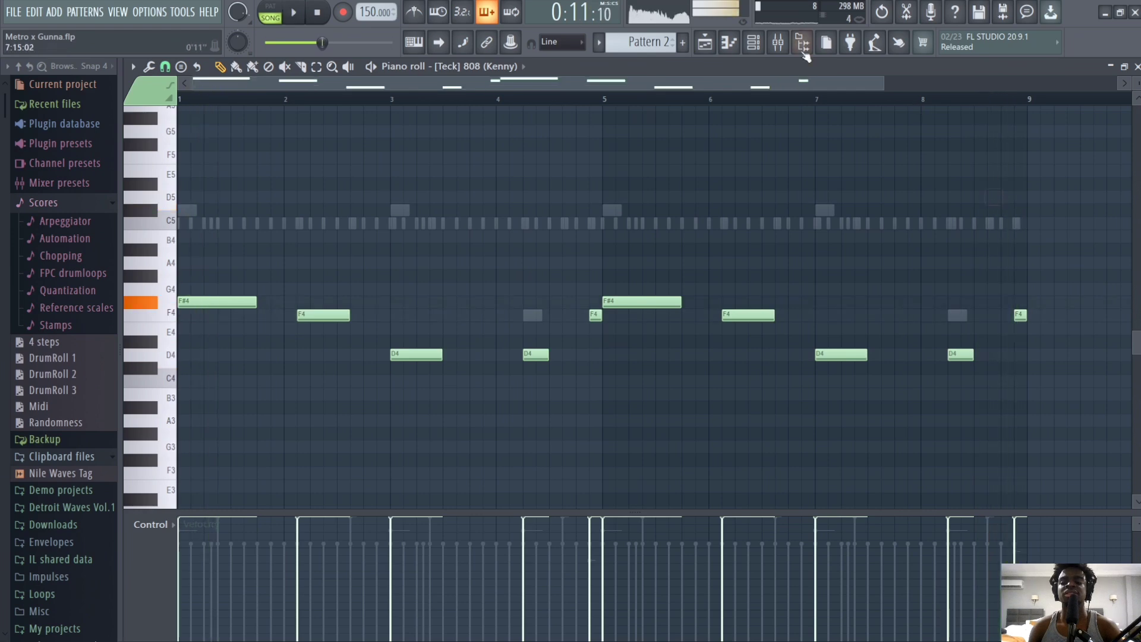
- Play the song and route the selected Darondo clip's channel to the Melody mixer track
key(space)
click(777, 43)
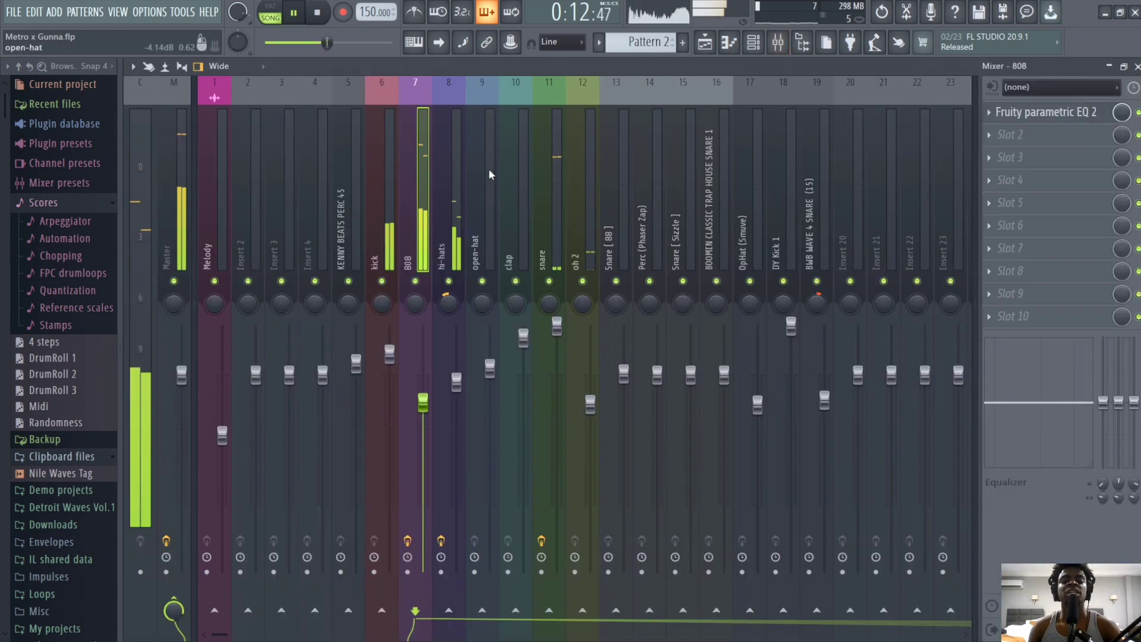
click(705, 42)
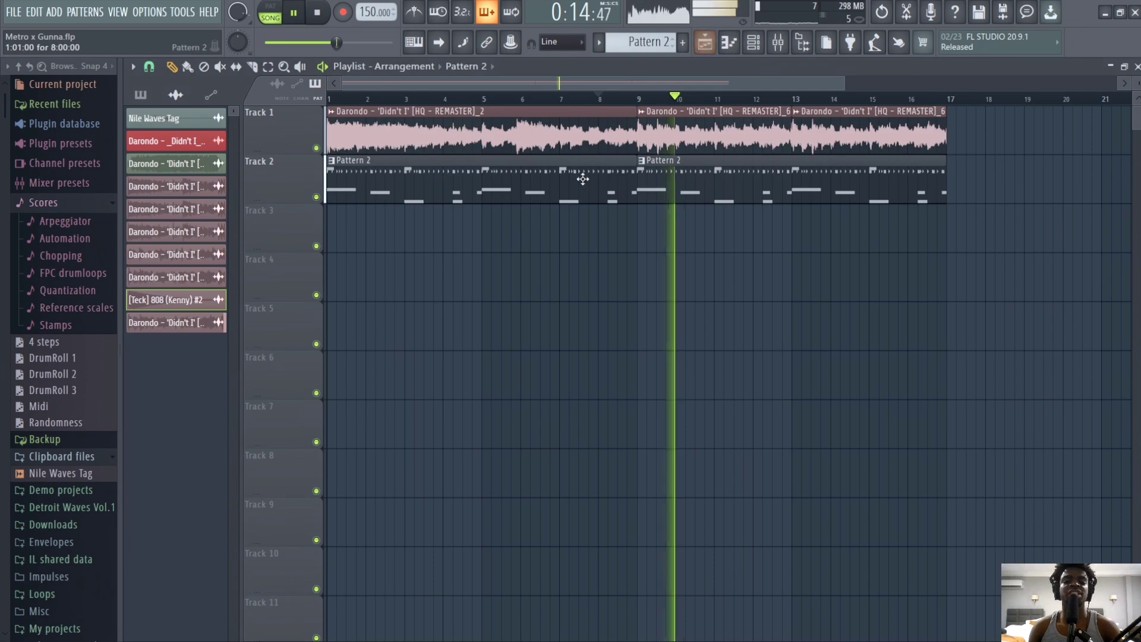
click(778, 42)
right_click(217, 240)
mouse_move(309, 222)
click(408, 223)
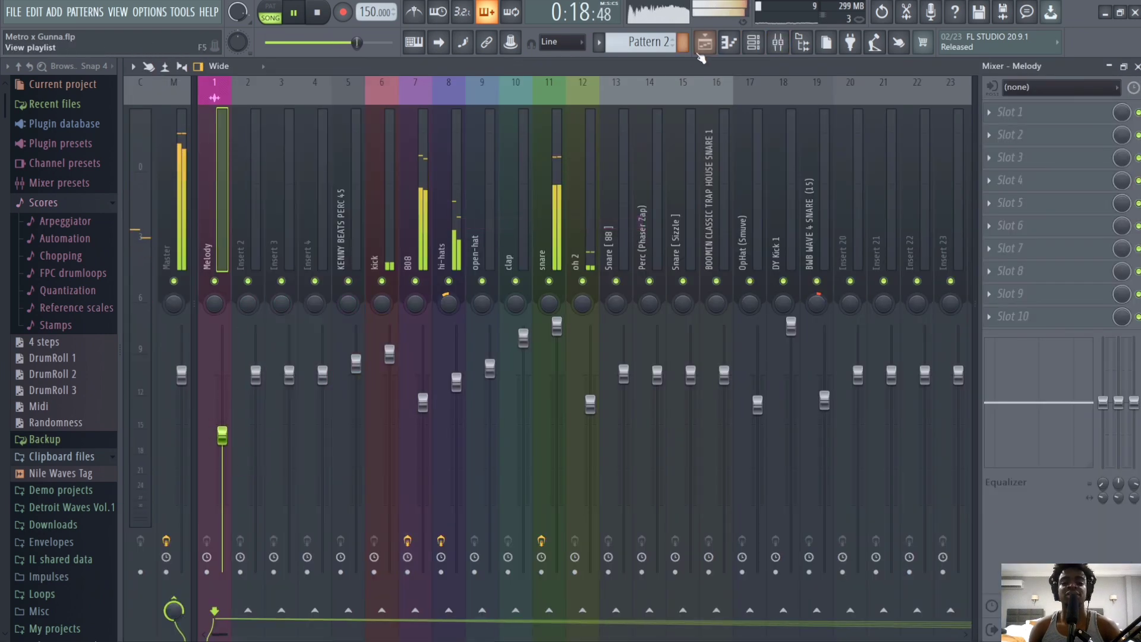
- Route another Darondo clip's channel to the Melody mixer track and raise that track's volume to 70%
key(F5)
key(F9)
right_click(220, 242)
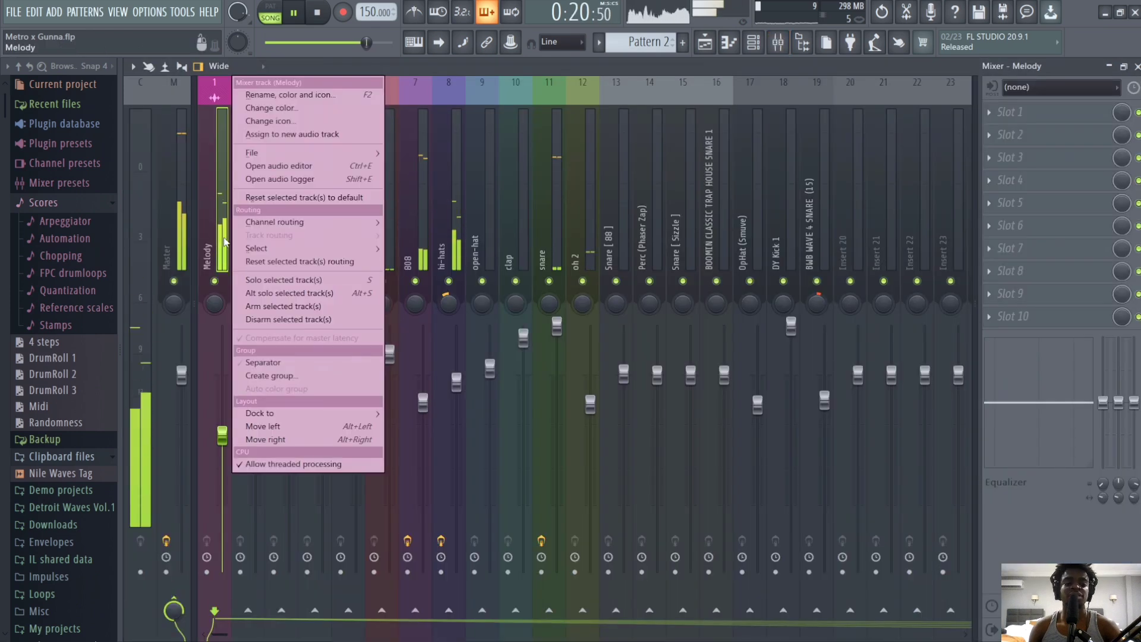
right_click(220, 217)
mouse_move(309, 222)
click(407, 222)
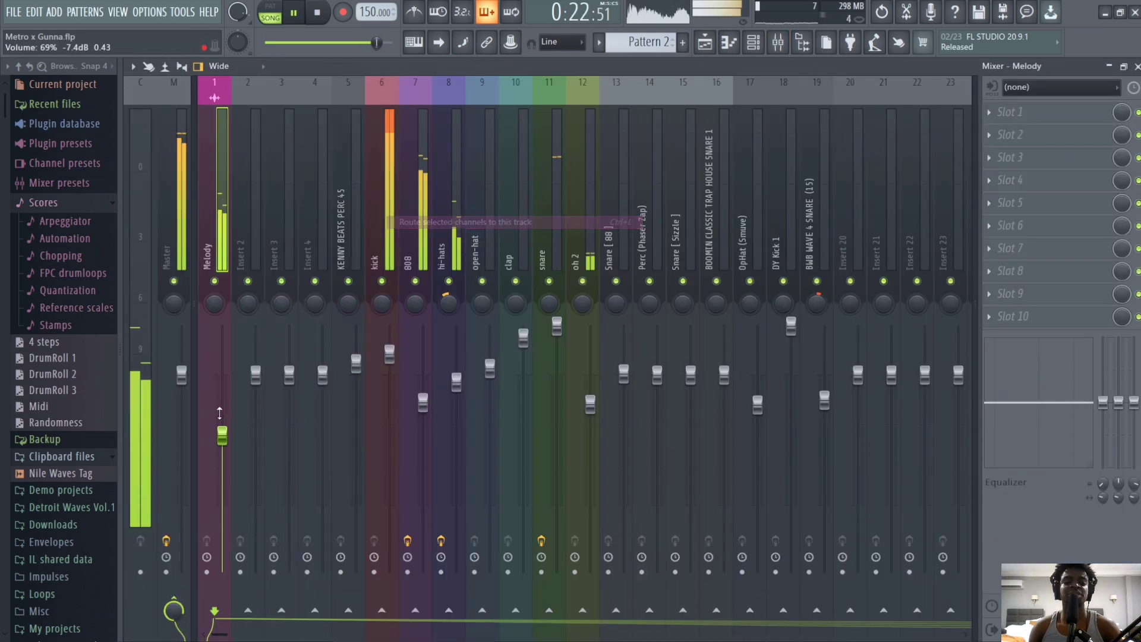
drag(221, 434, 221, 429)
click(709, 50)
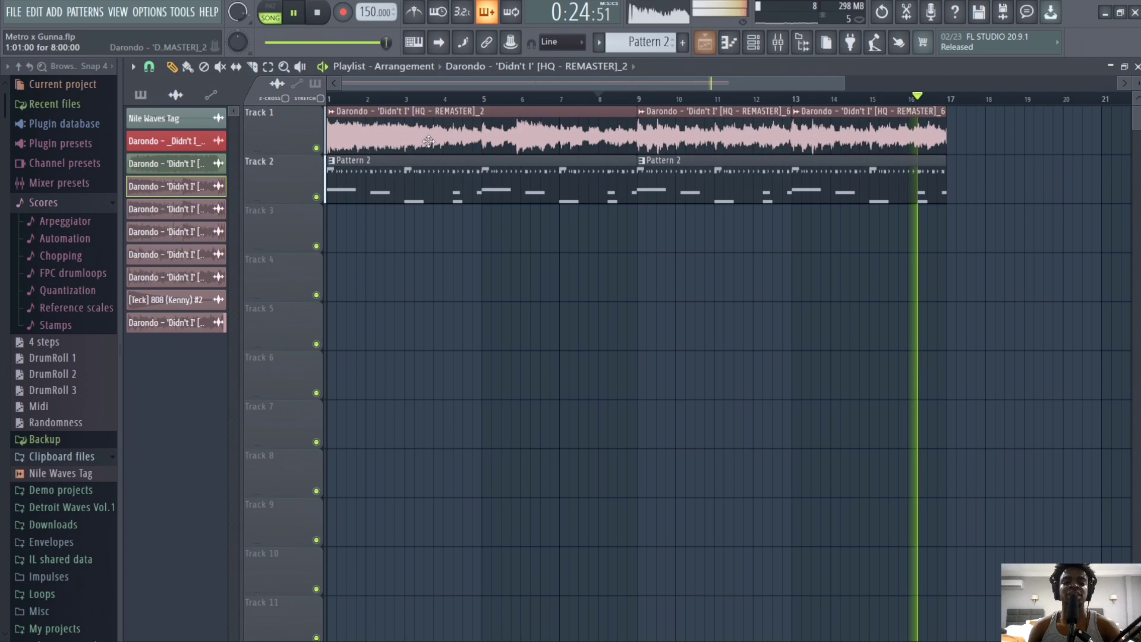
click(778, 42)
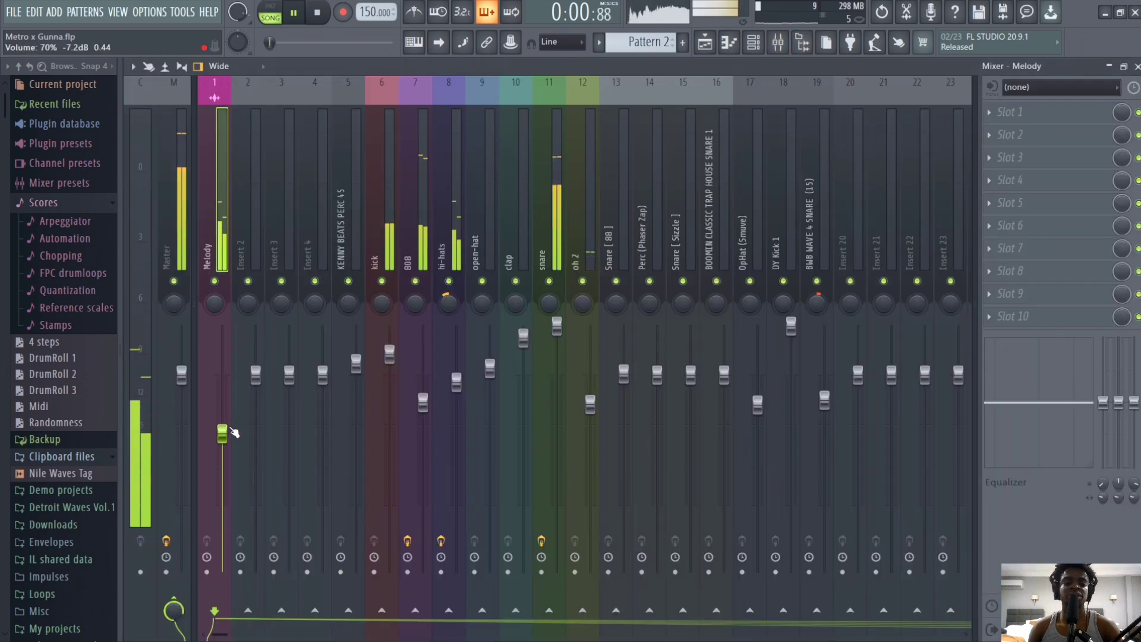
- Load ValhallaVintageVerb in the Melody track's first effect slot and turn its mix down to 0%
click(1011, 111)
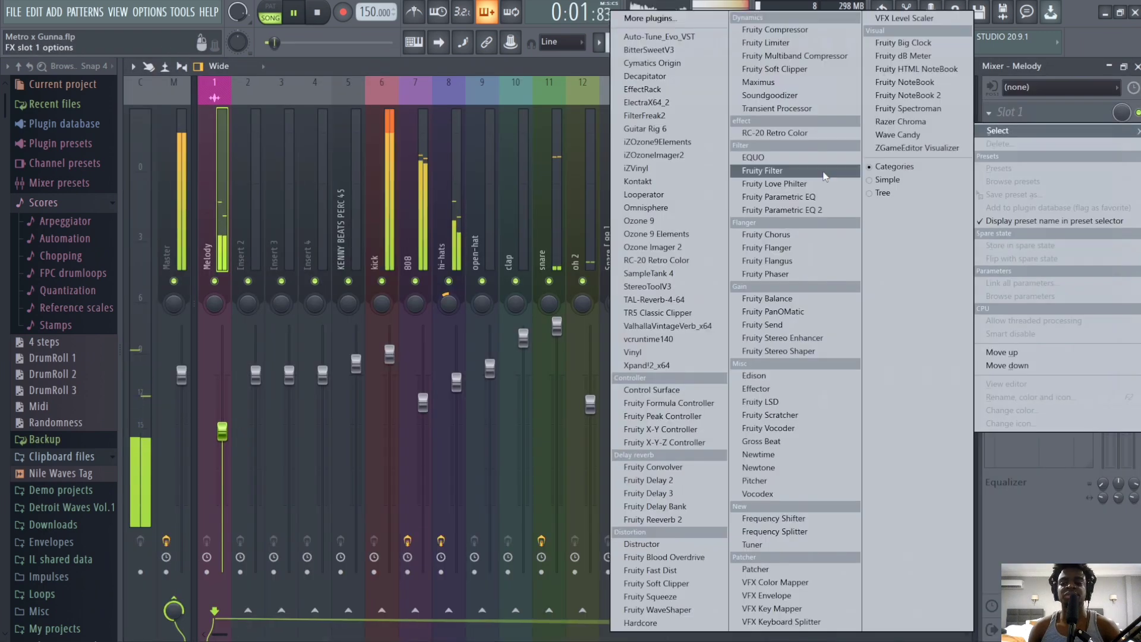
click(699, 326)
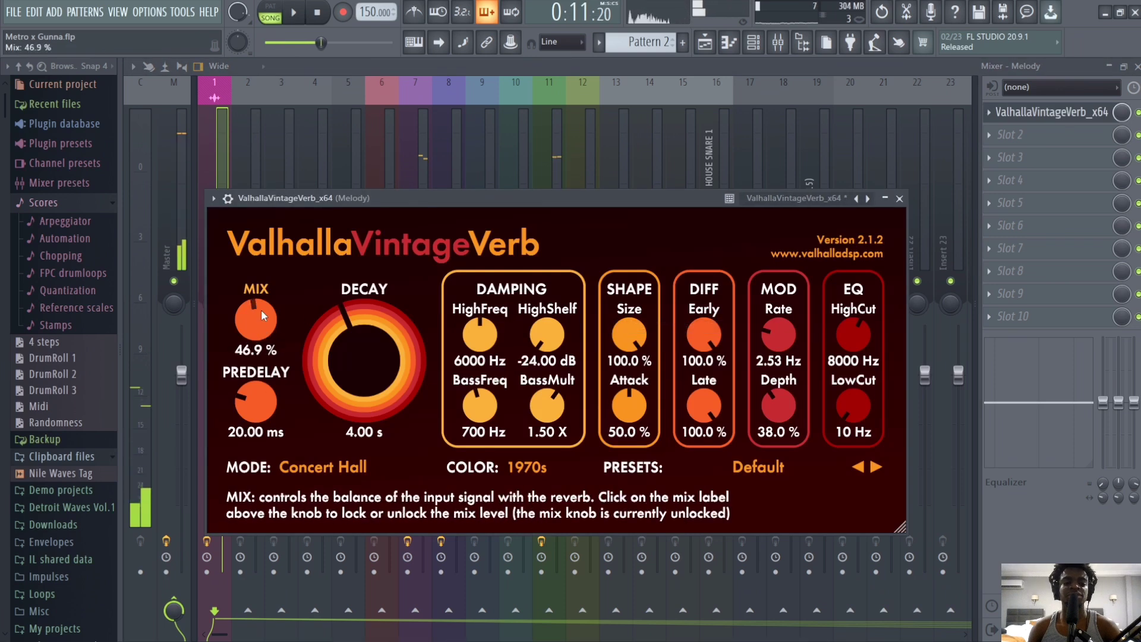
drag(264, 315, 263, 369)
- Load the EchoVerb reverb preset from Huge Spaces, lower its mix to 3.7% and play the song
click(758, 467)
mouse_move(744, 383)
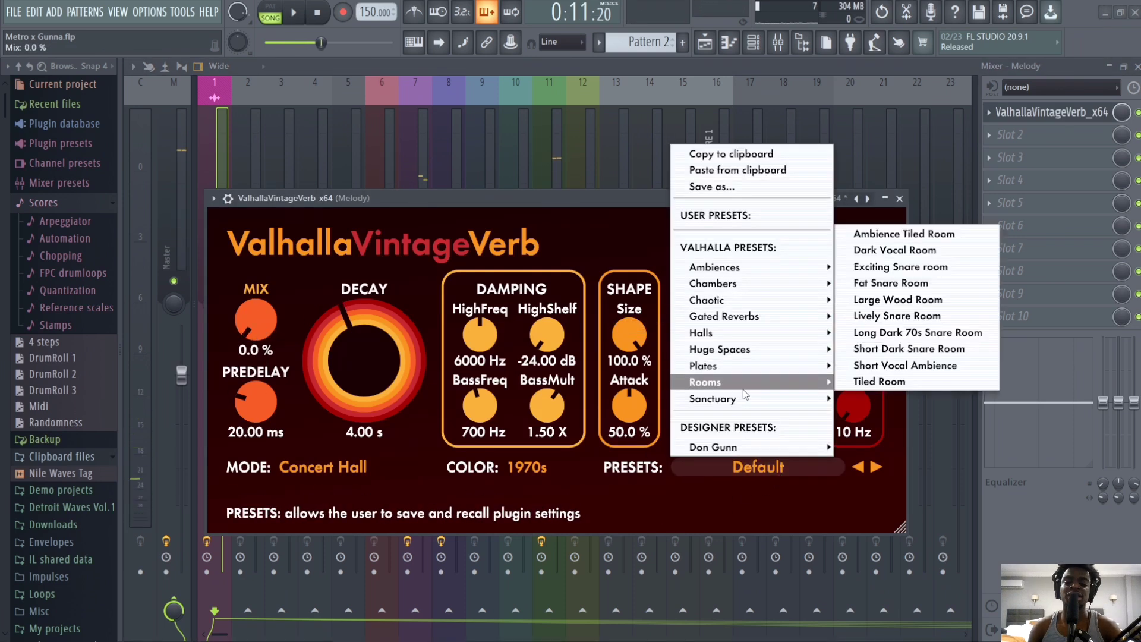
mouse_move(758, 352)
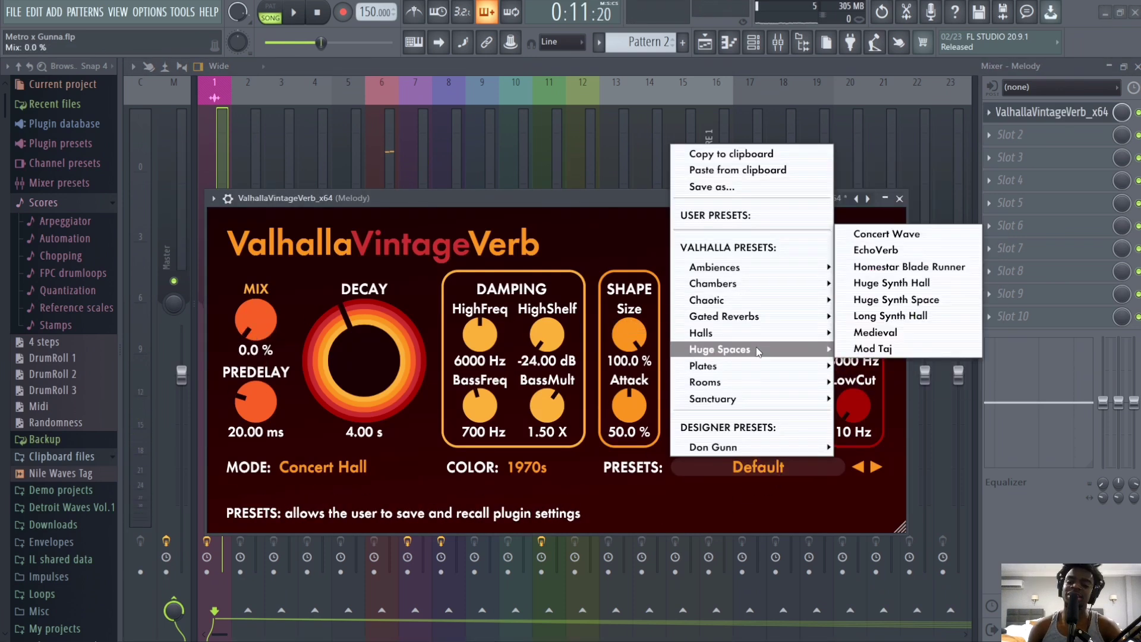
click(908, 257)
drag(249, 309, 248, 348)
key(space)
- Switch the reverb to the Clear Chamber preset and lower its mix
click(757, 467)
mouse_move(822, 267)
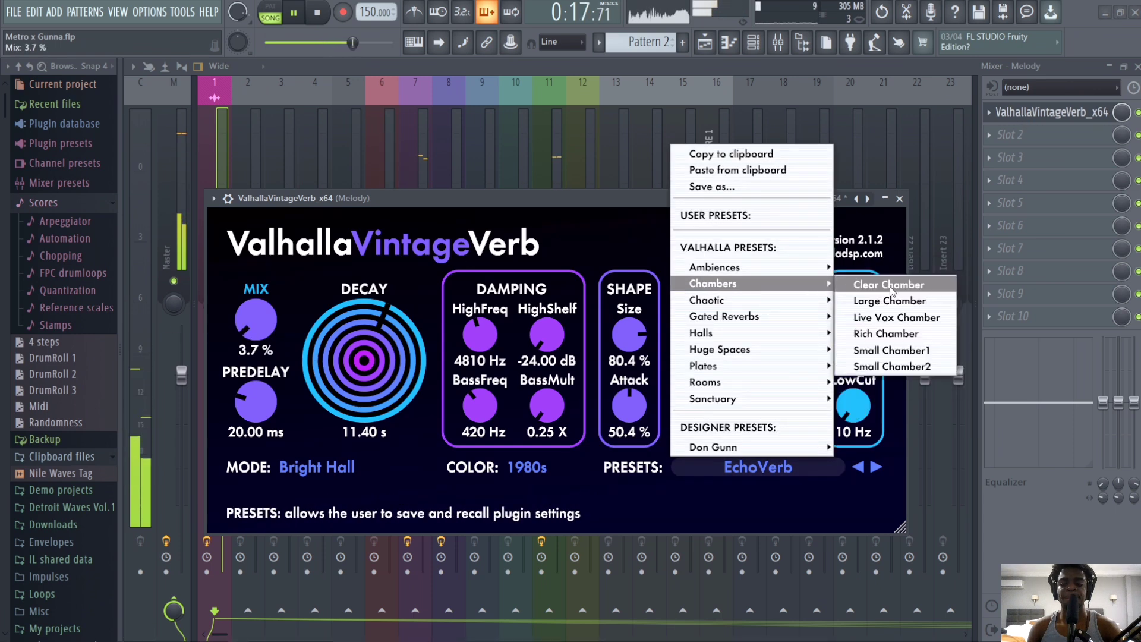
click(874, 283)
drag(257, 326, 253, 355)
- Load FilterFreak2 in the Melody track's second effect slot
click(1011, 135)
click(722, 153)
click(991, 136)
click(671, 114)
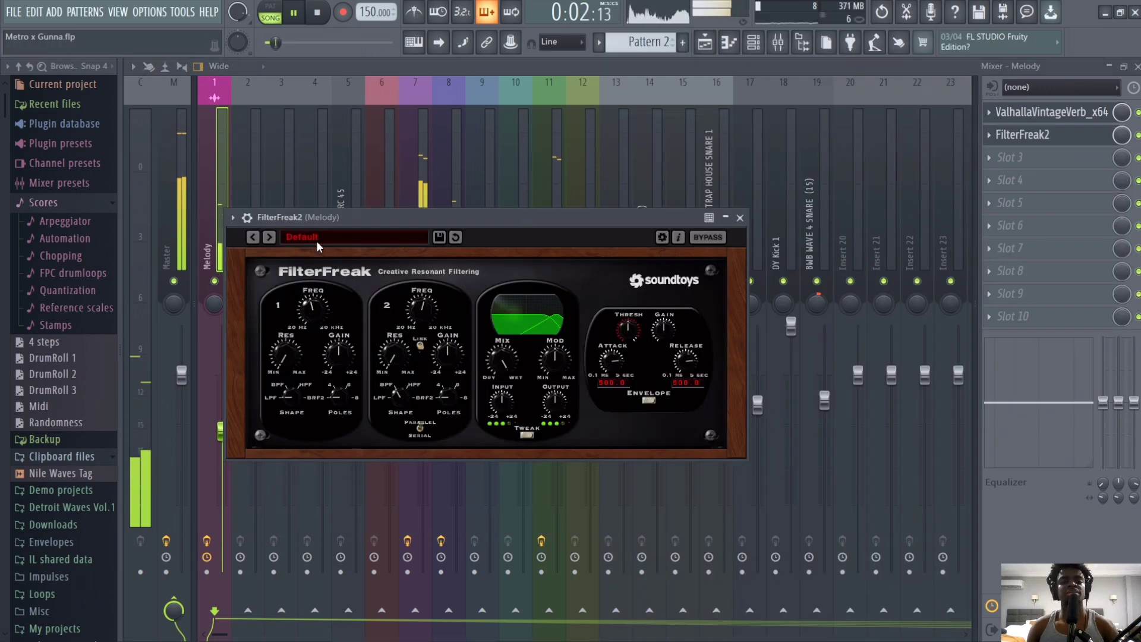
- Apply FilterFreak2's UltraLowpass Filter preset from 03 Freak-Q and lower its mix to about 31.5%
click(315, 239)
mouse_move(309, 259)
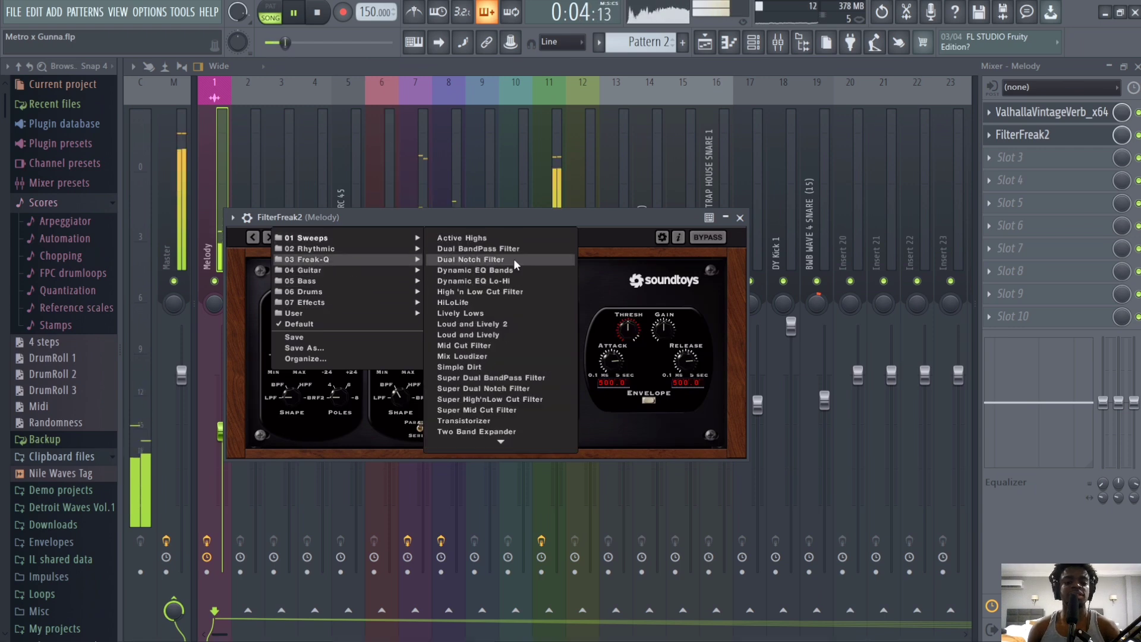
mouse_move(497, 443)
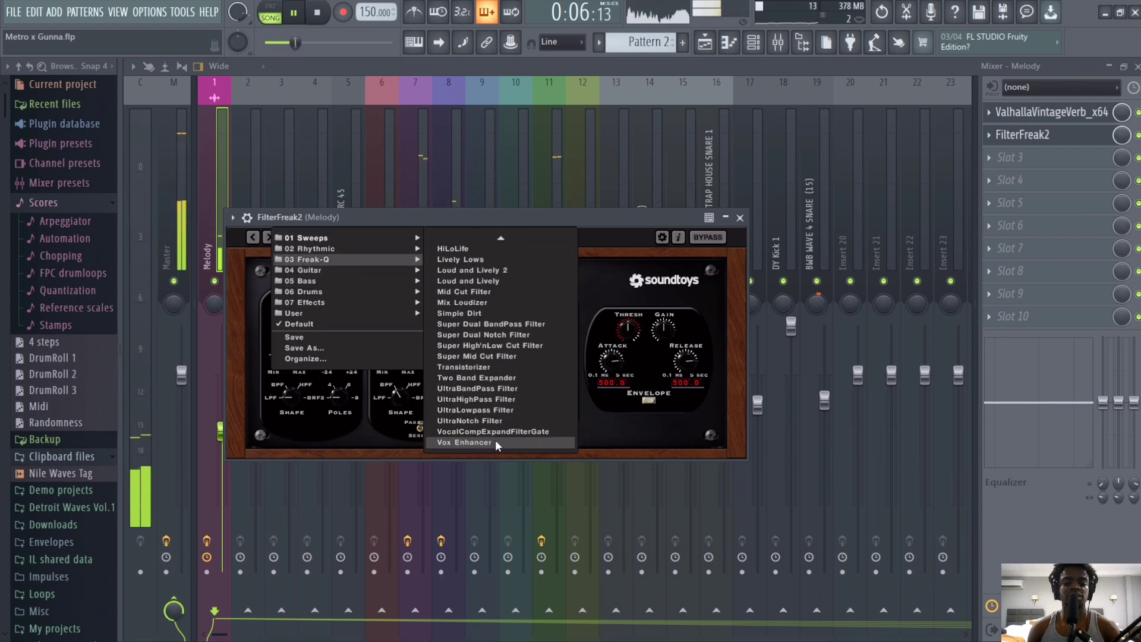
click(507, 412)
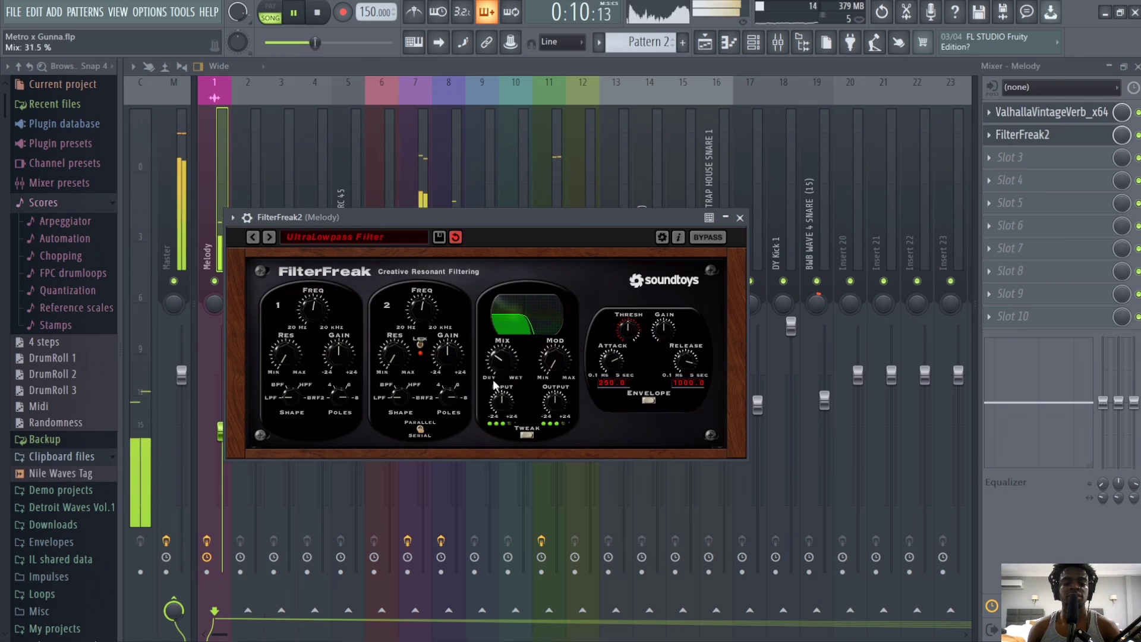
scroll(501, 349, down, 3)
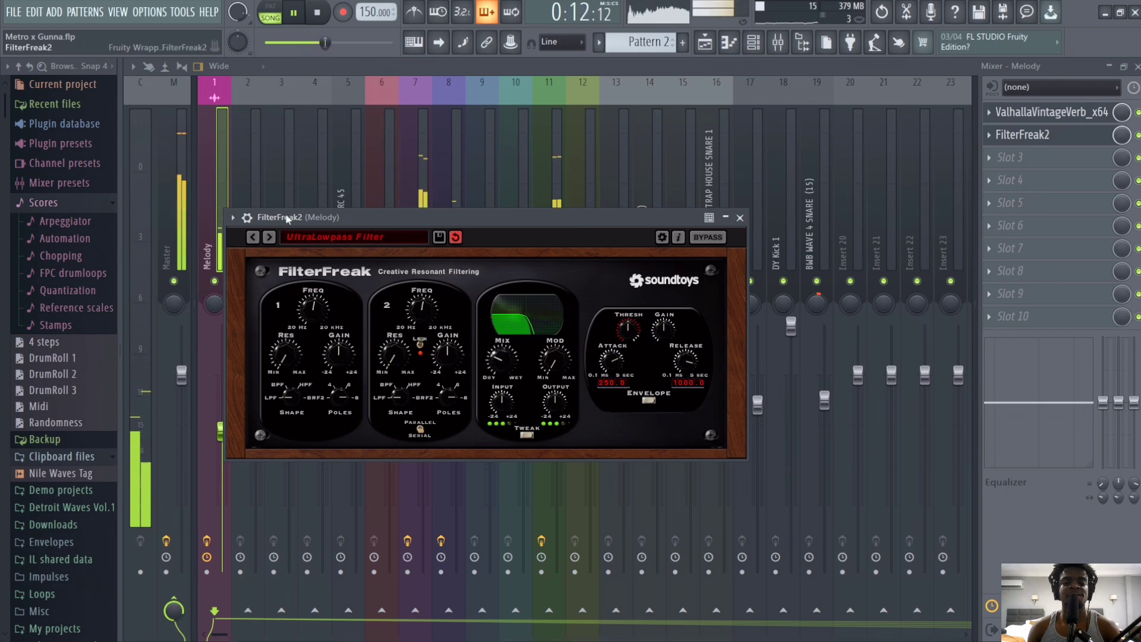
- Close the filter plugin and raise the Melody track's volume to 73%
click(221, 378)
mouse_move(221, 429)
mouse_down()
mouse_move(221, 412)
mouse_move(222, 427)
mouse_up()
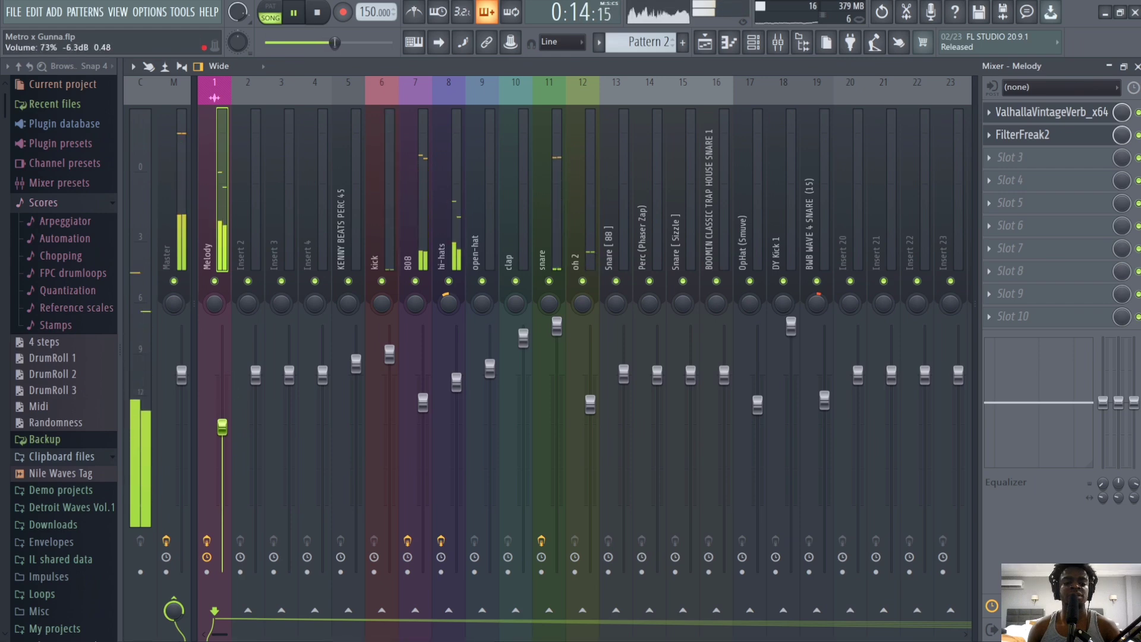
click(377, 256)
click(414, 243)
click(217, 394)
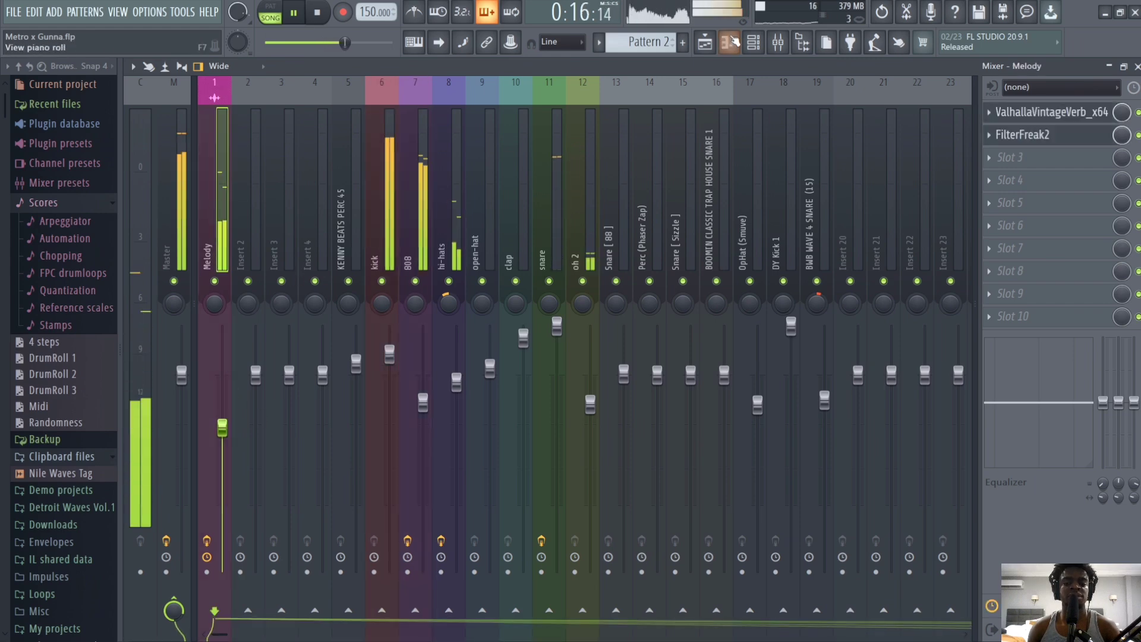
- Stop playback and move the Darondo and Pattern 2 clips of bars 9 to 16 eight bars later in the playlist, starting at bar 17
click(705, 41)
key(space)
drag(1039, 232, 634, 125)
drag(896, 291, 327, 100)
drag(631, 96, 119, 99)
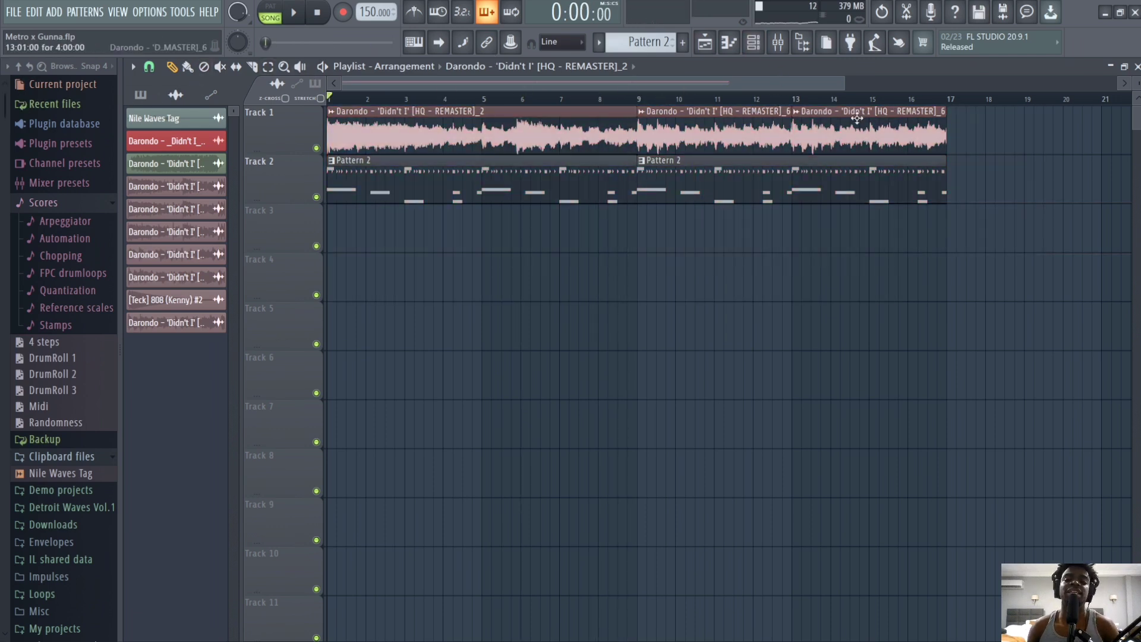
scroll(919, 250, down, 2)
drag(920, 251, 553, 95)
drag(619, 133, 860, 133)
- Duplicate the Darondo and Pattern 2 clips of bars 1 to 8 into the gap starting at bar 9
click(774, 232)
right_click(838, 234)
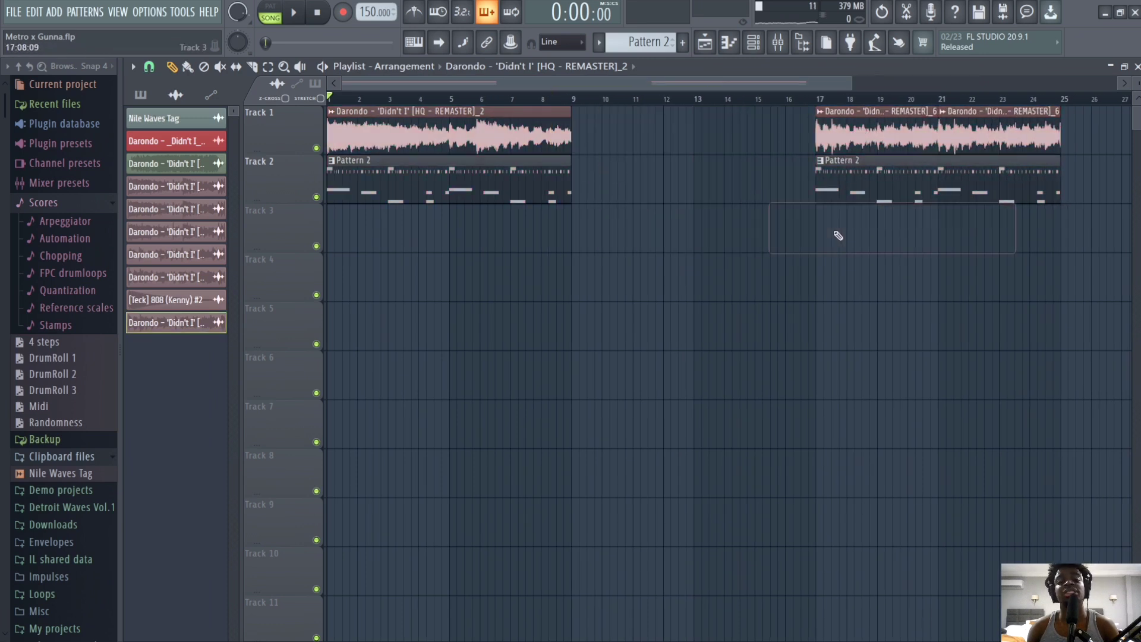
drag(1110, 238, 330, 110)
drag(618, 238, 277, 89)
key(ctrl+b)
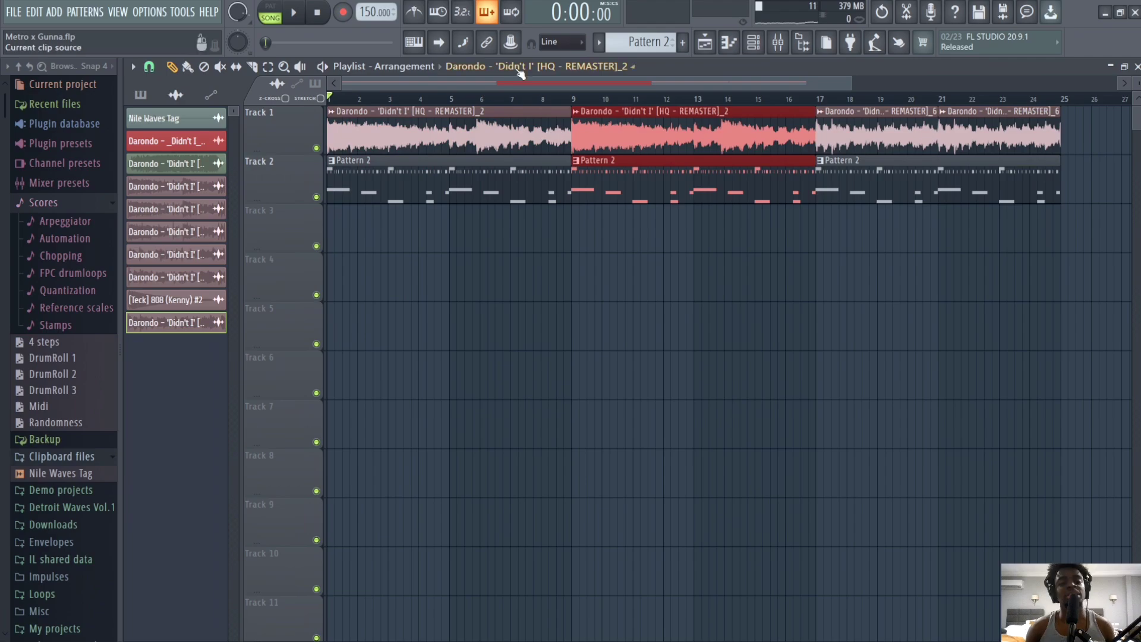